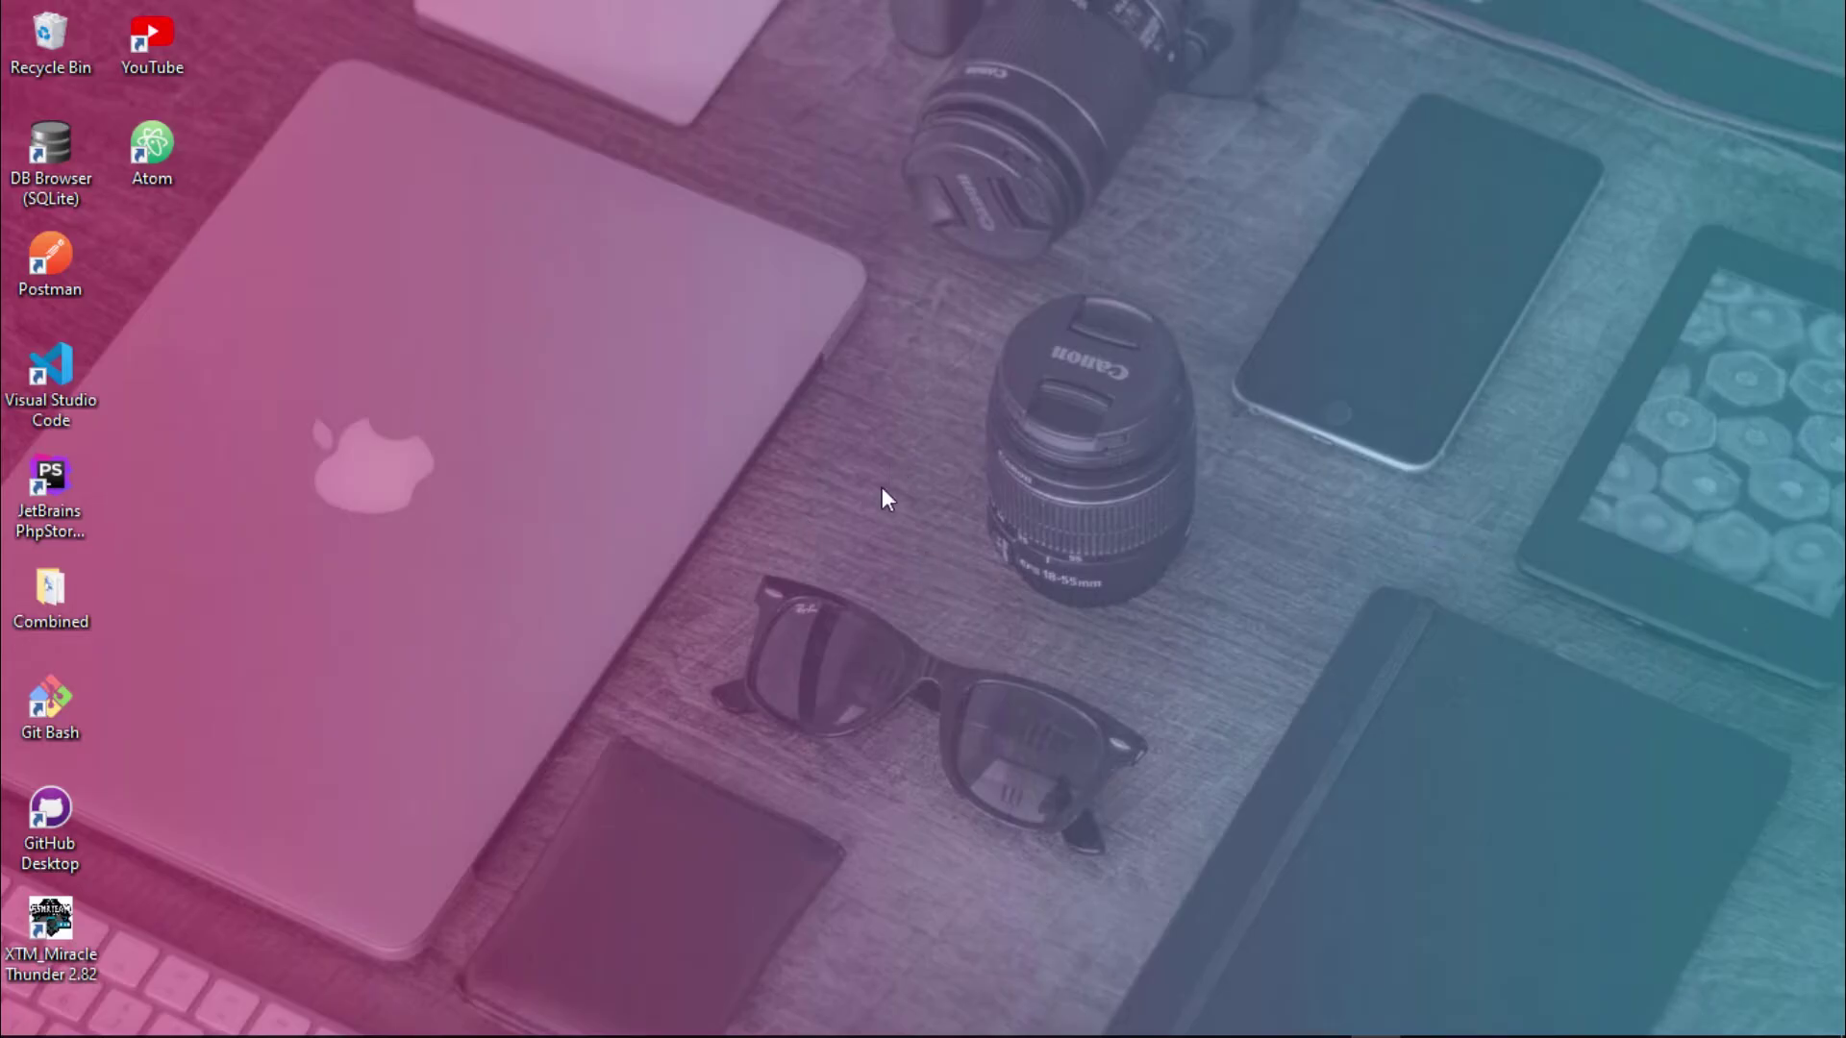
- Check the desktop and drive D: context menus for New, and try to create a folder on D:
right_click(822, 415)
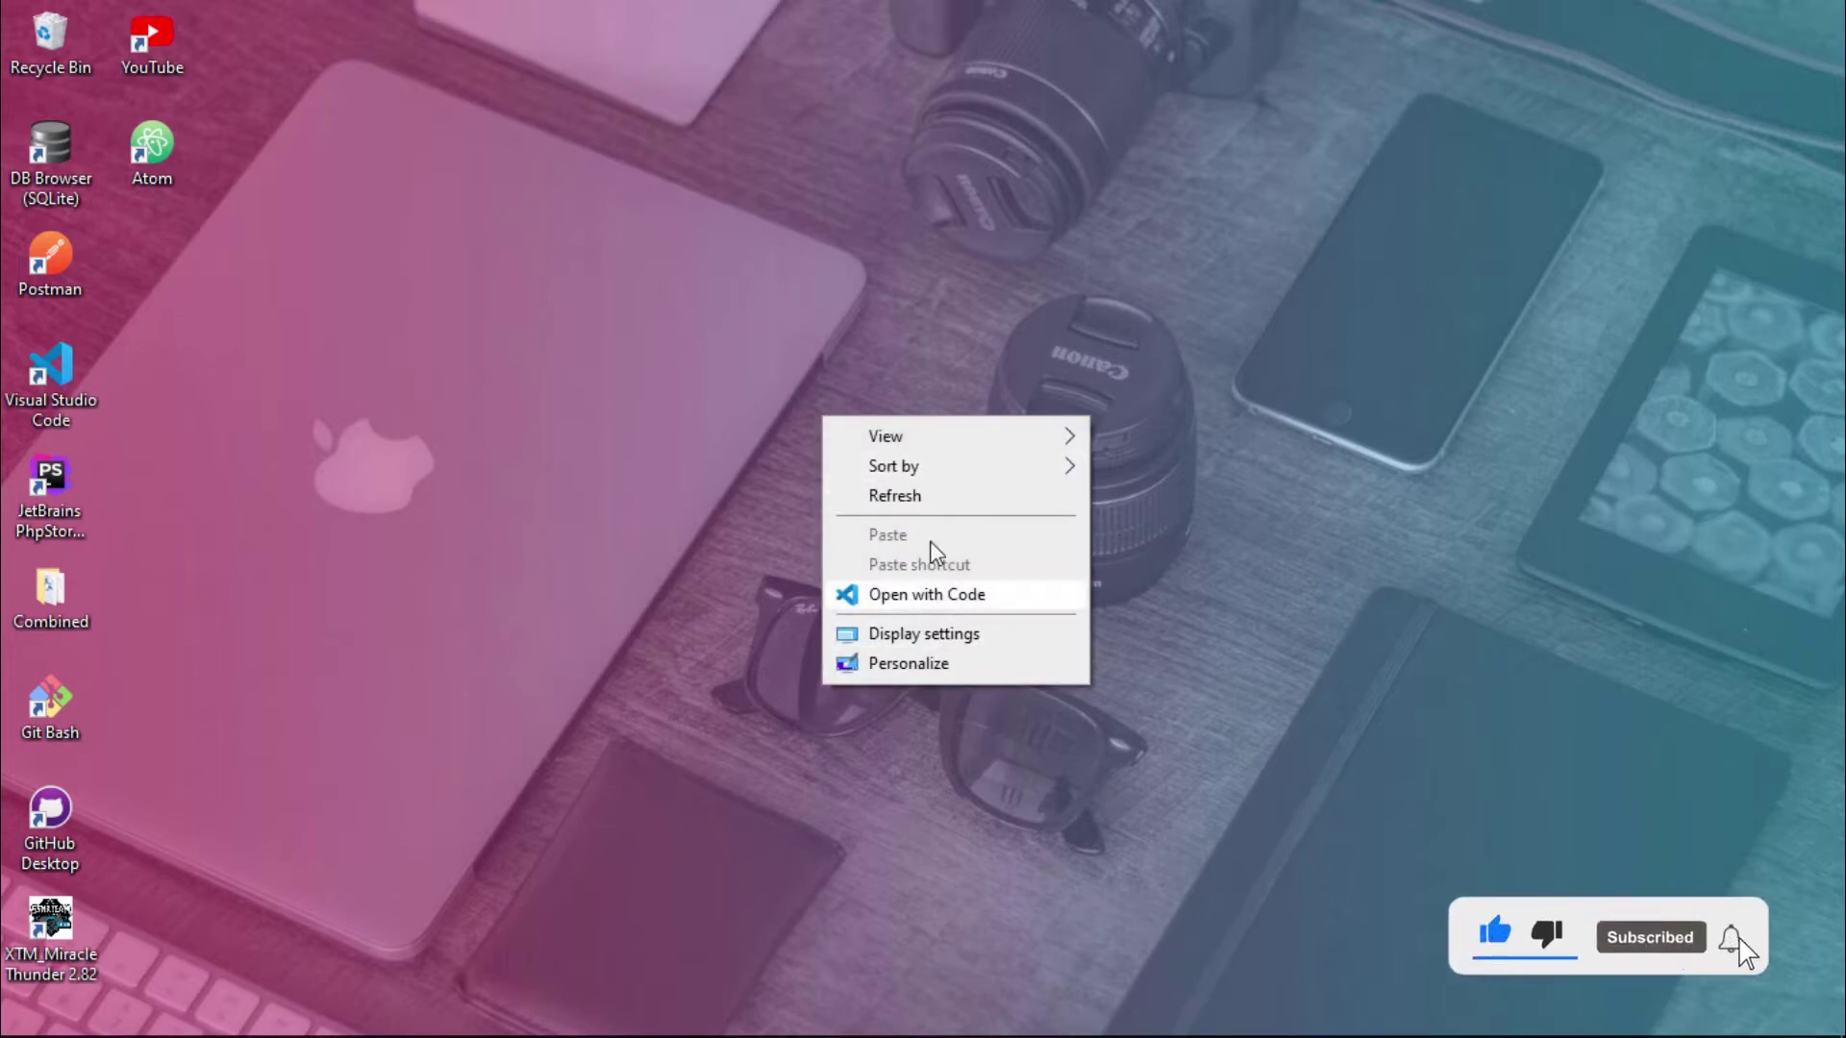
left_click(703, 604)
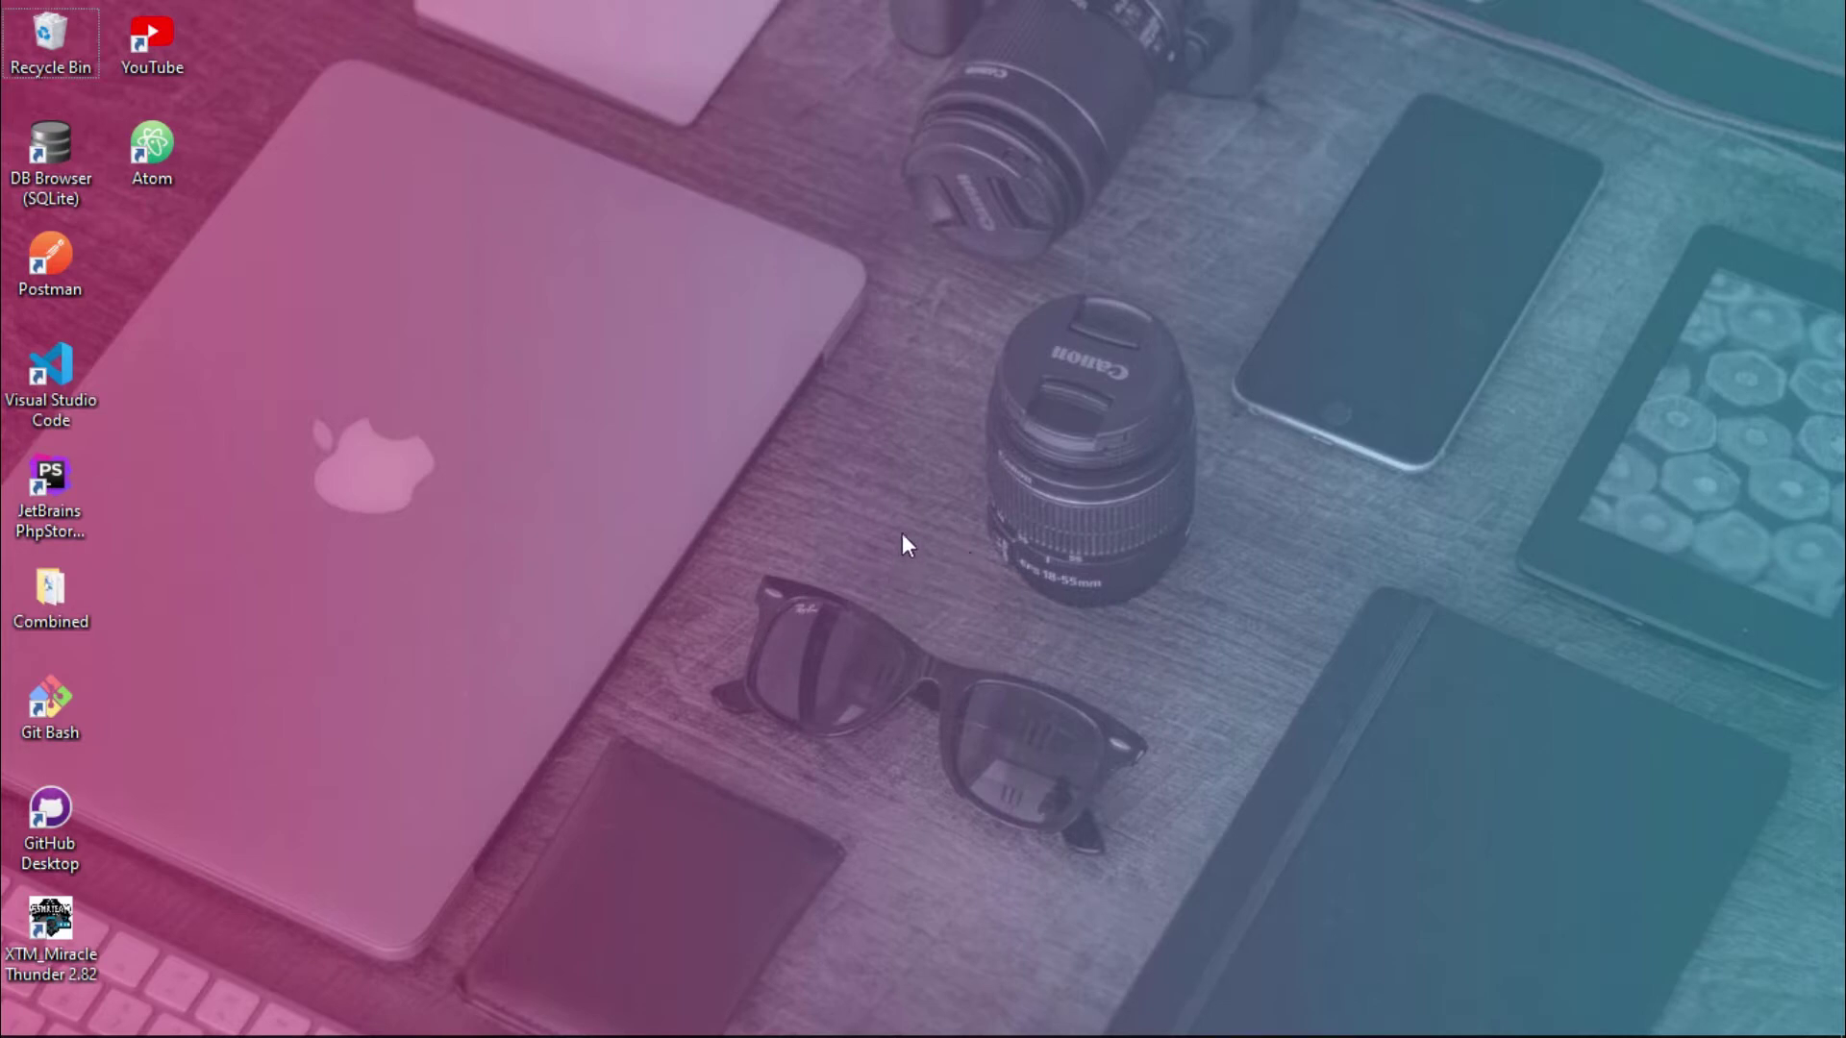
mouse_move(870, 1033)
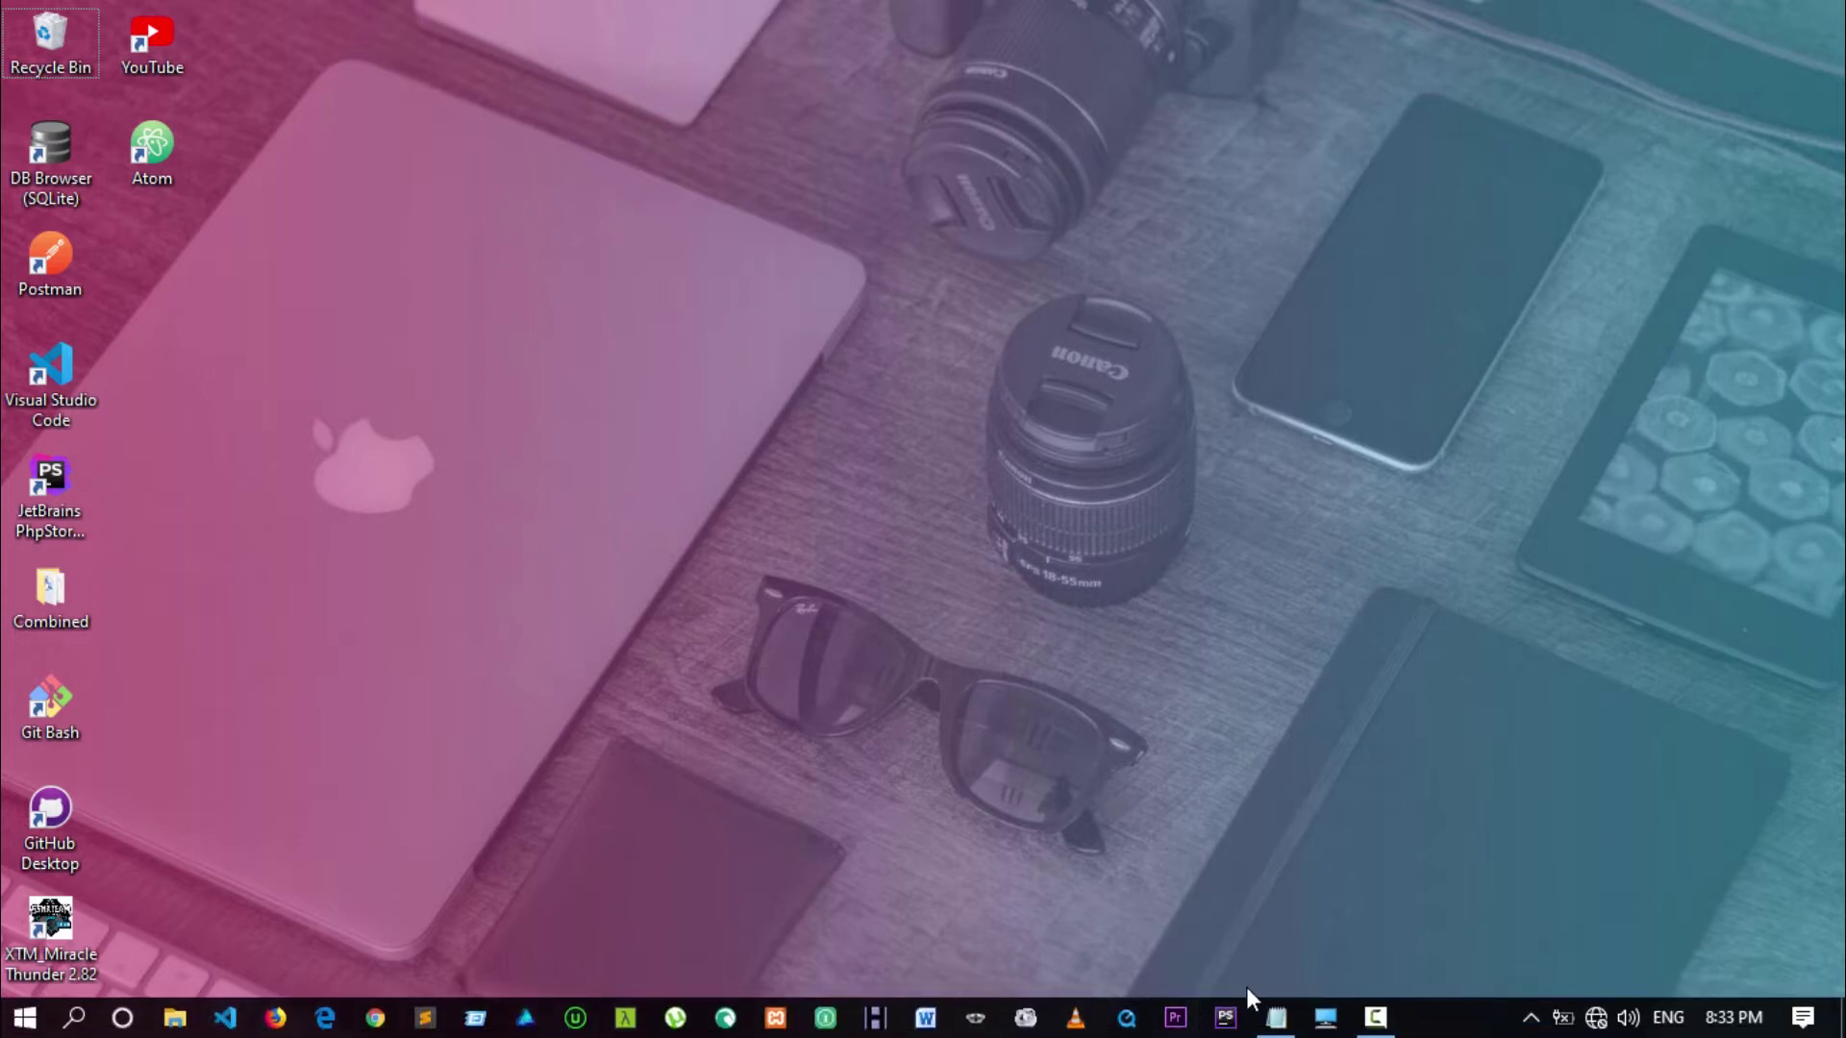
left_click(1322, 1019)
left_click(1144, 796)
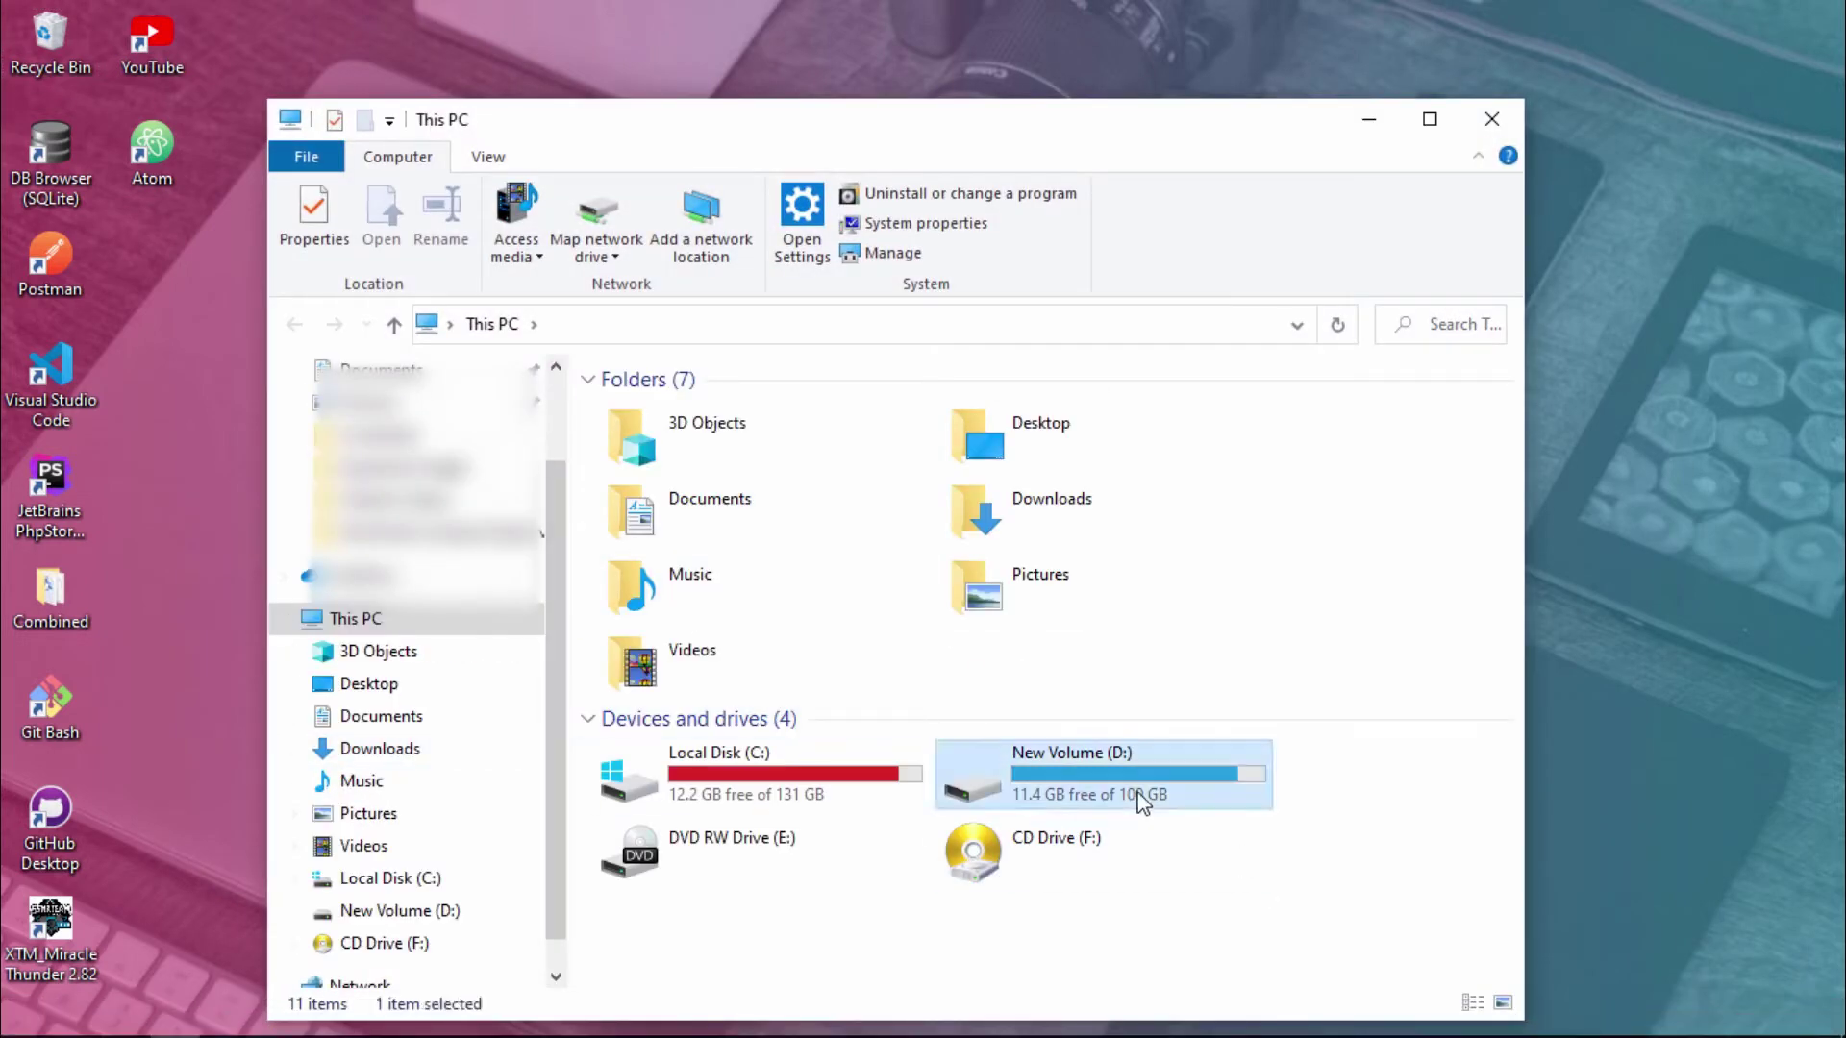
double_click(1142, 798)
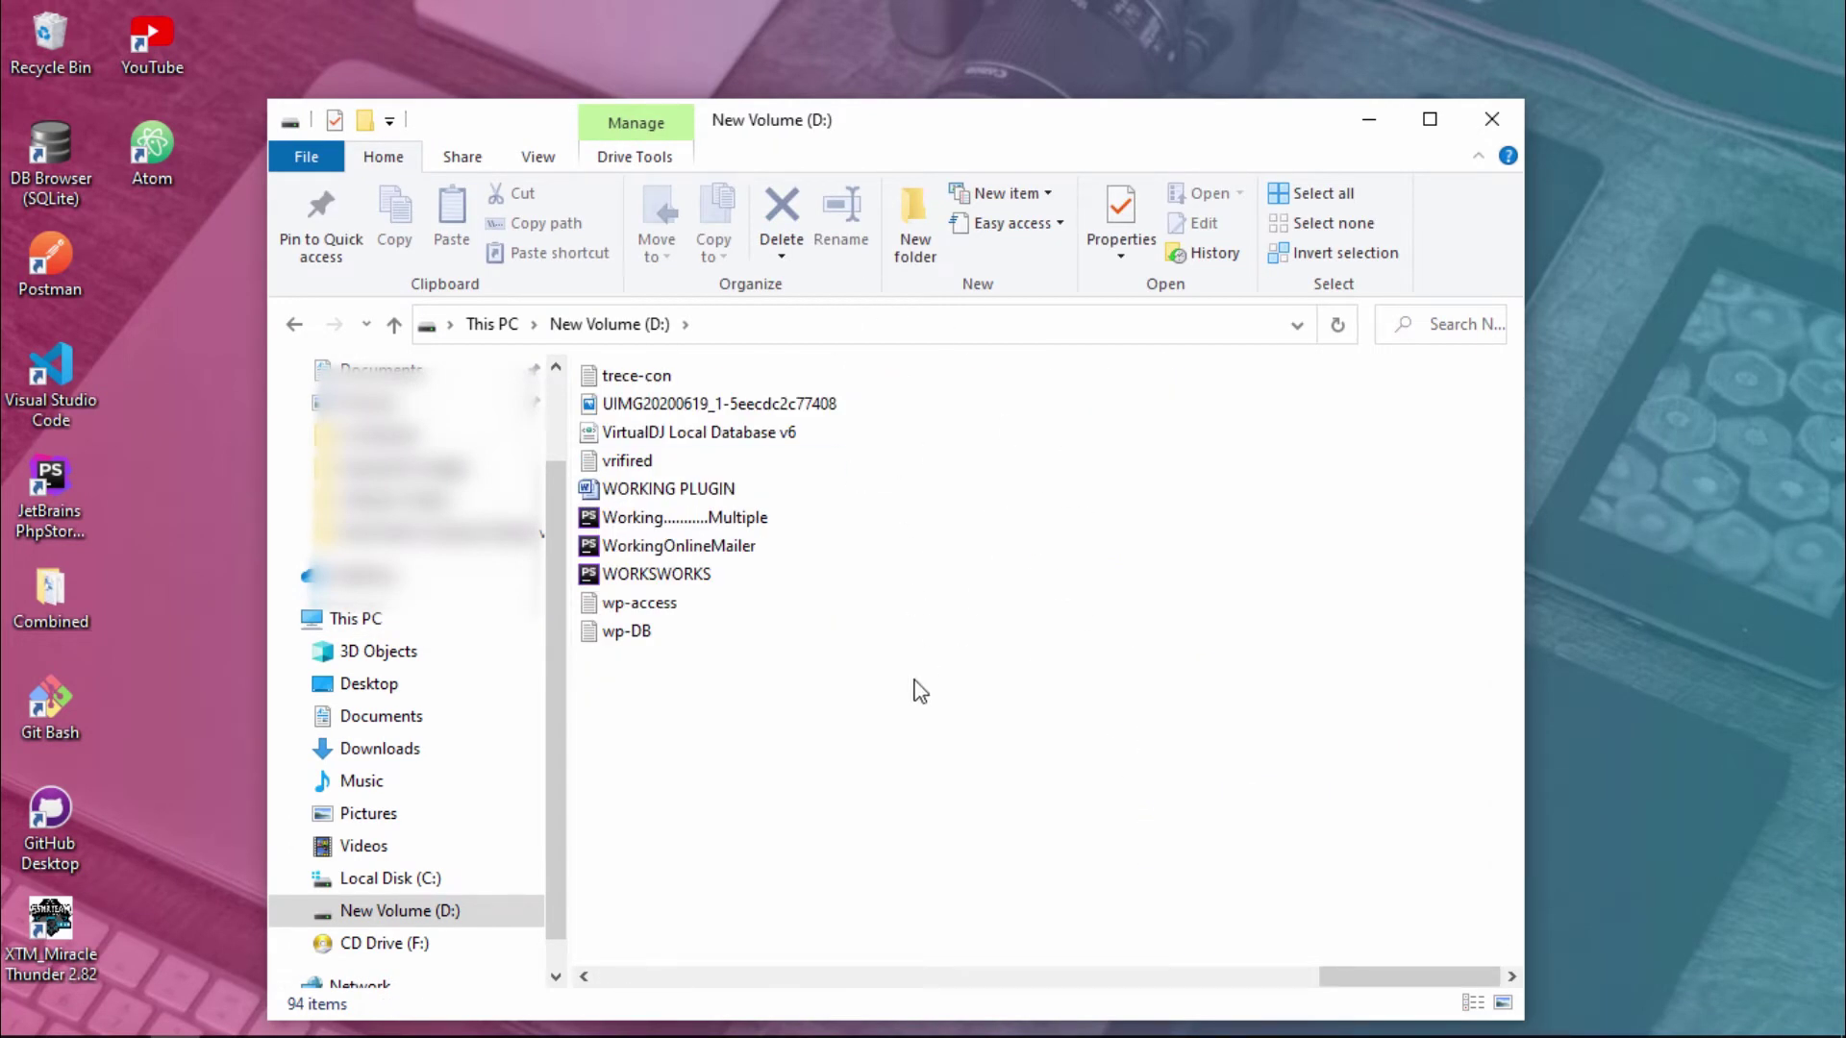
right_click(932, 723)
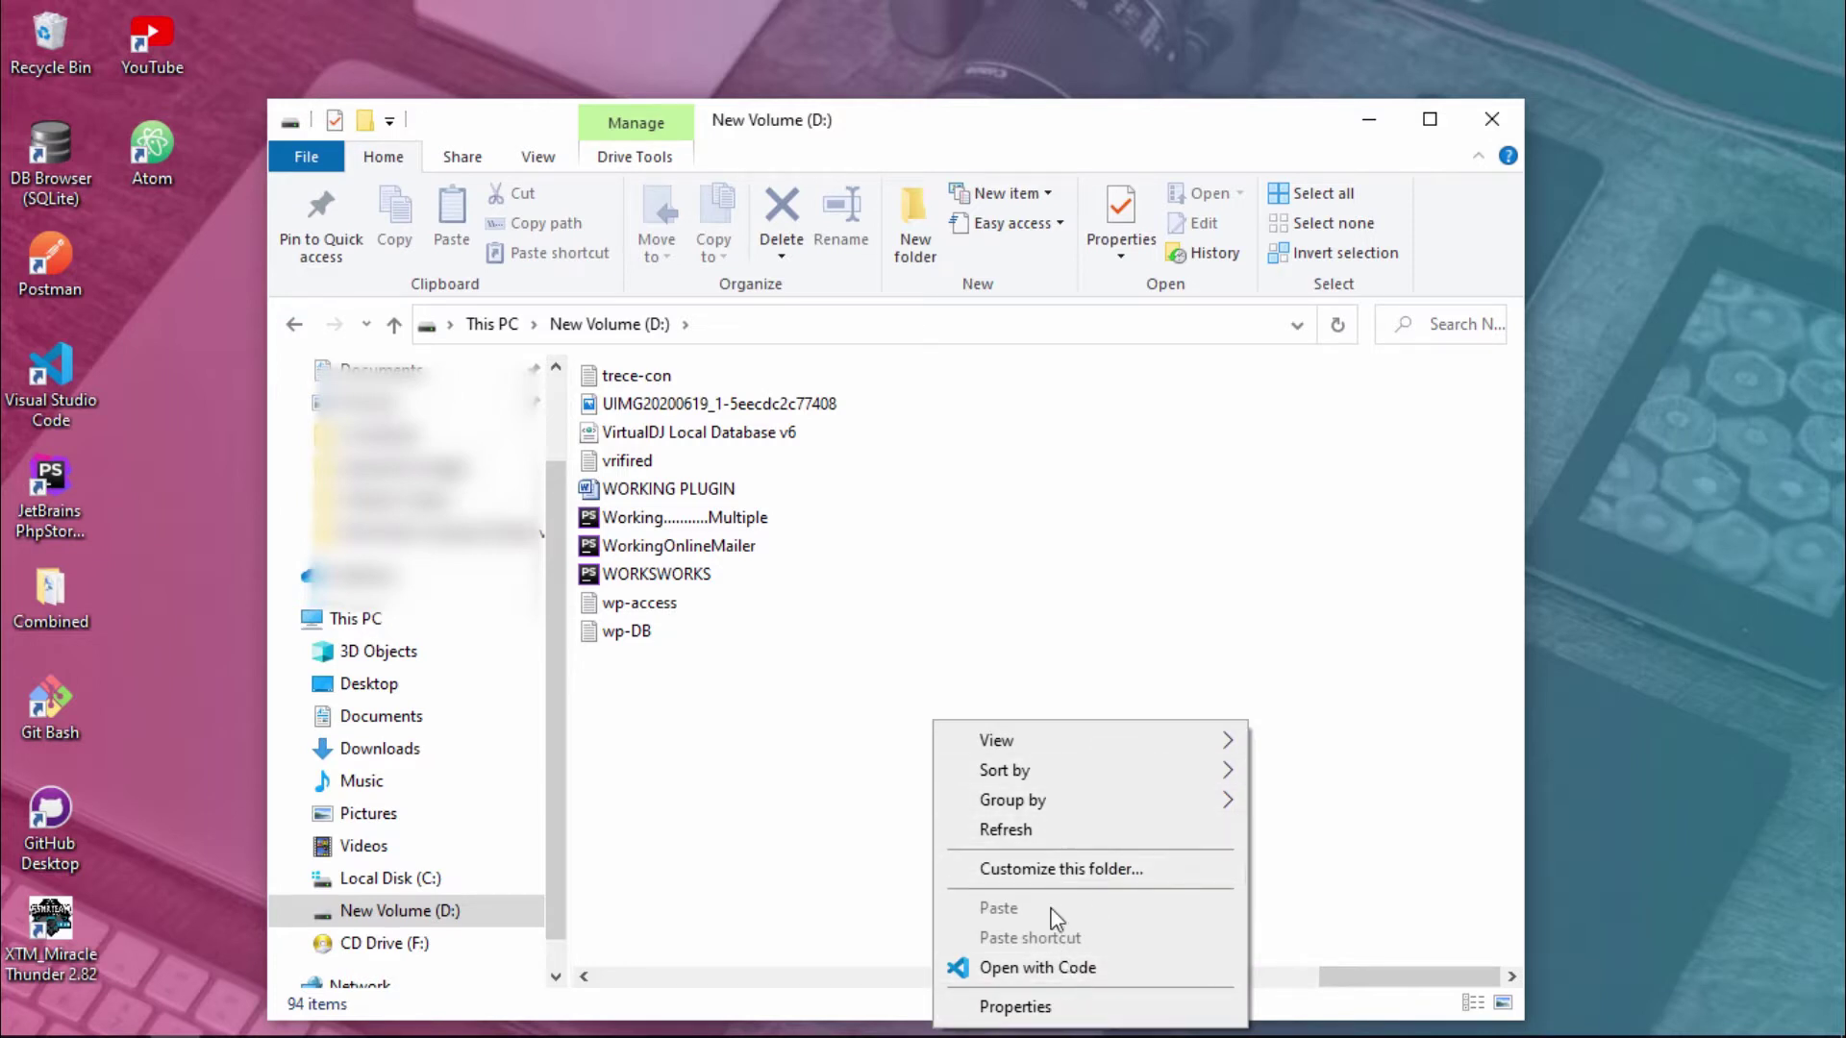
left_click(1007, 636)
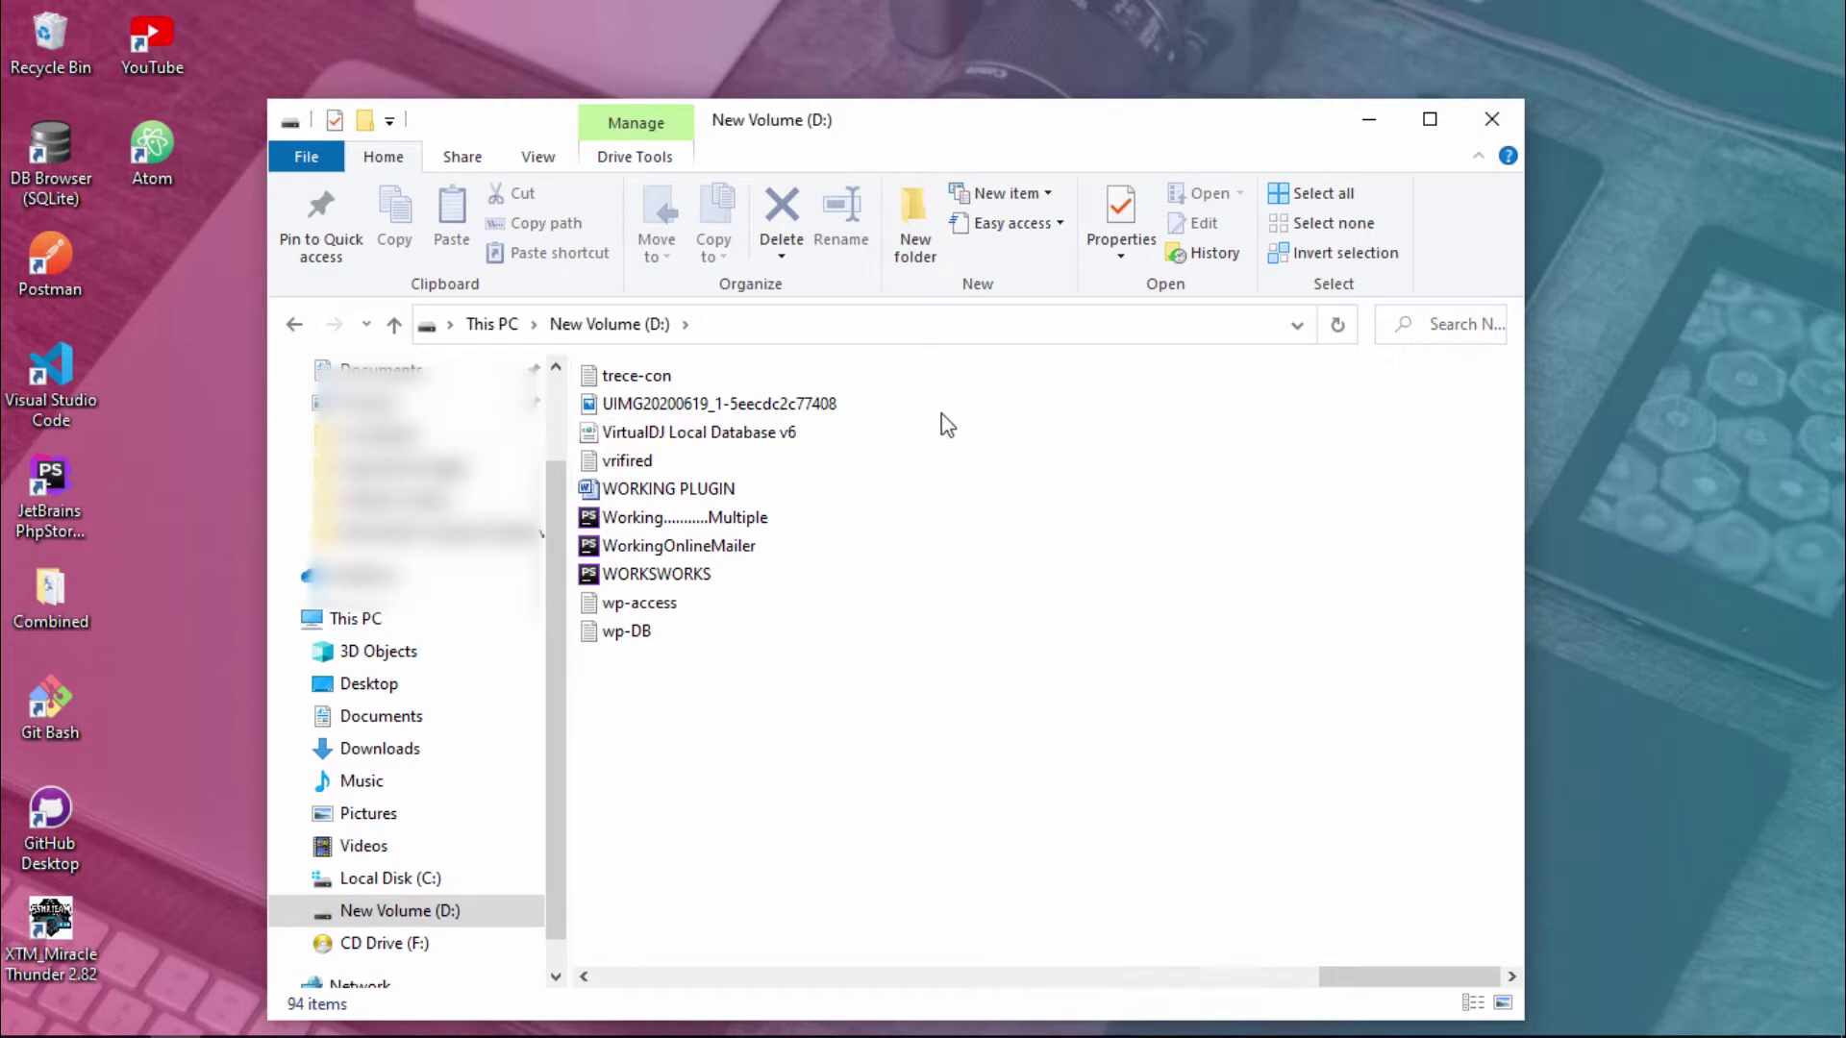
left_click(923, 253)
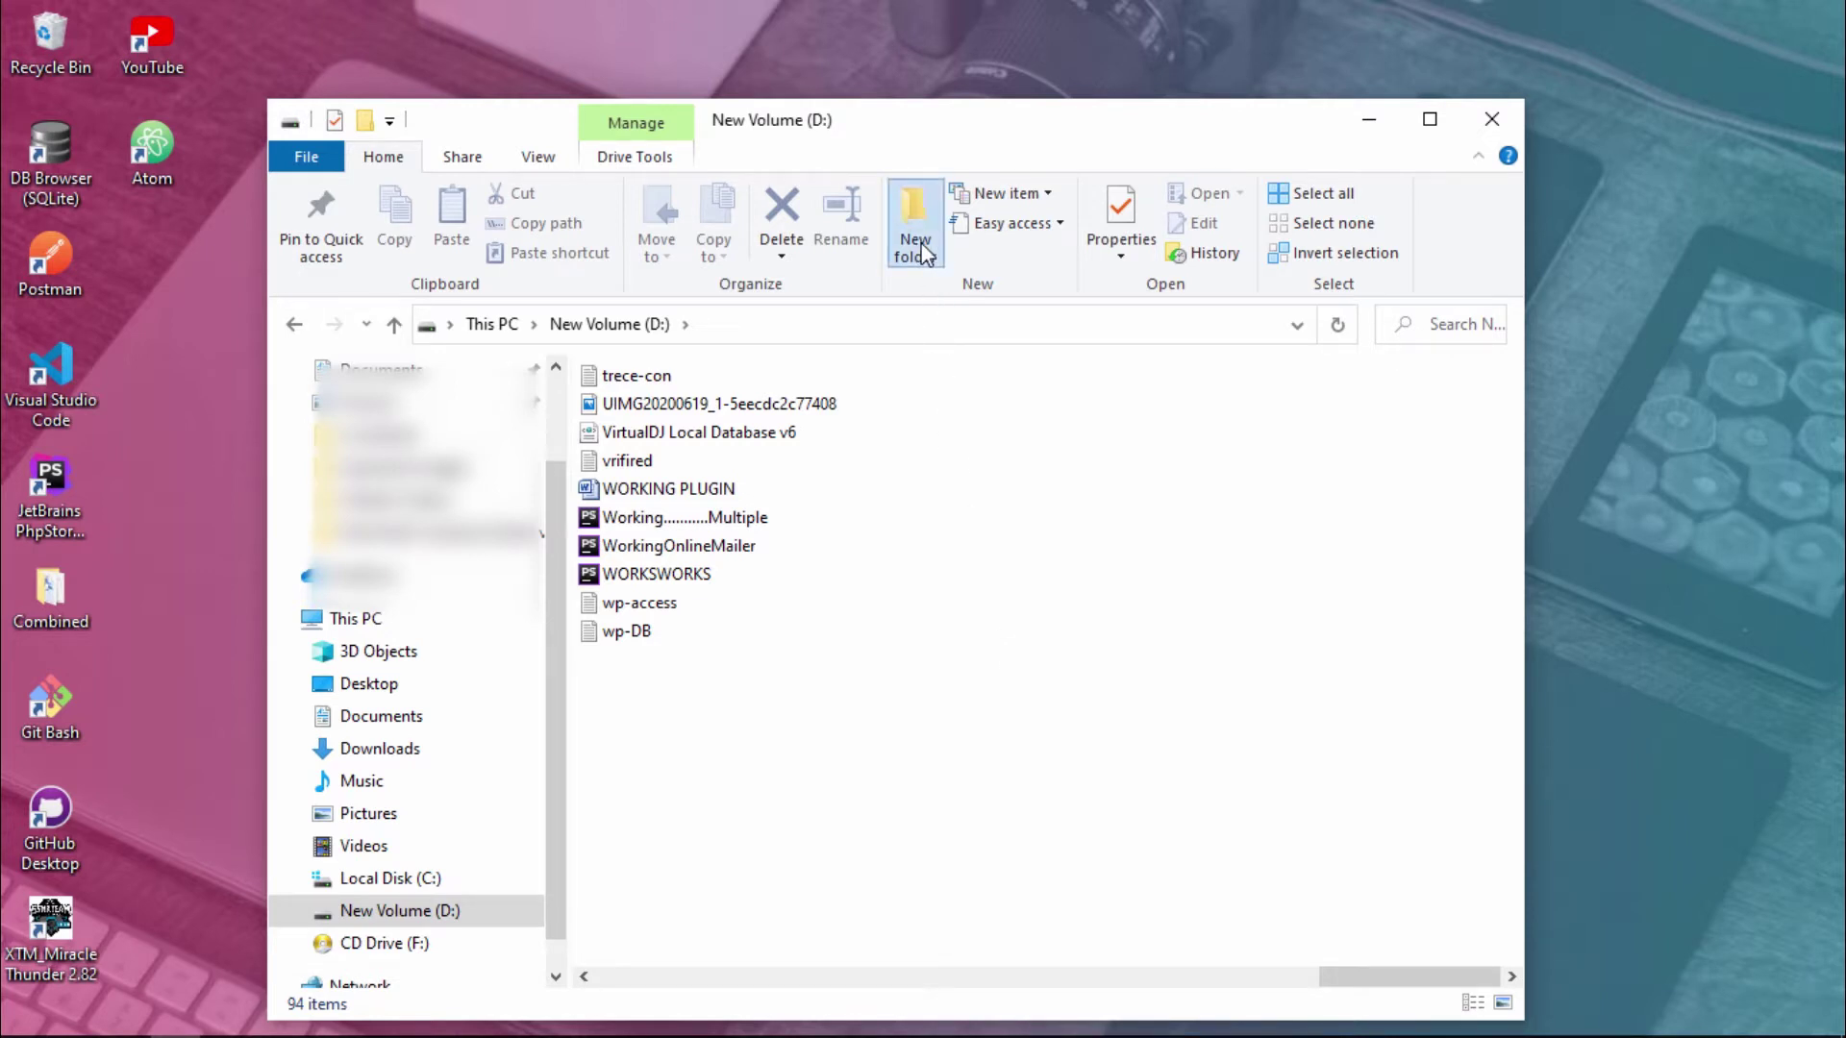
left_click(923, 252)
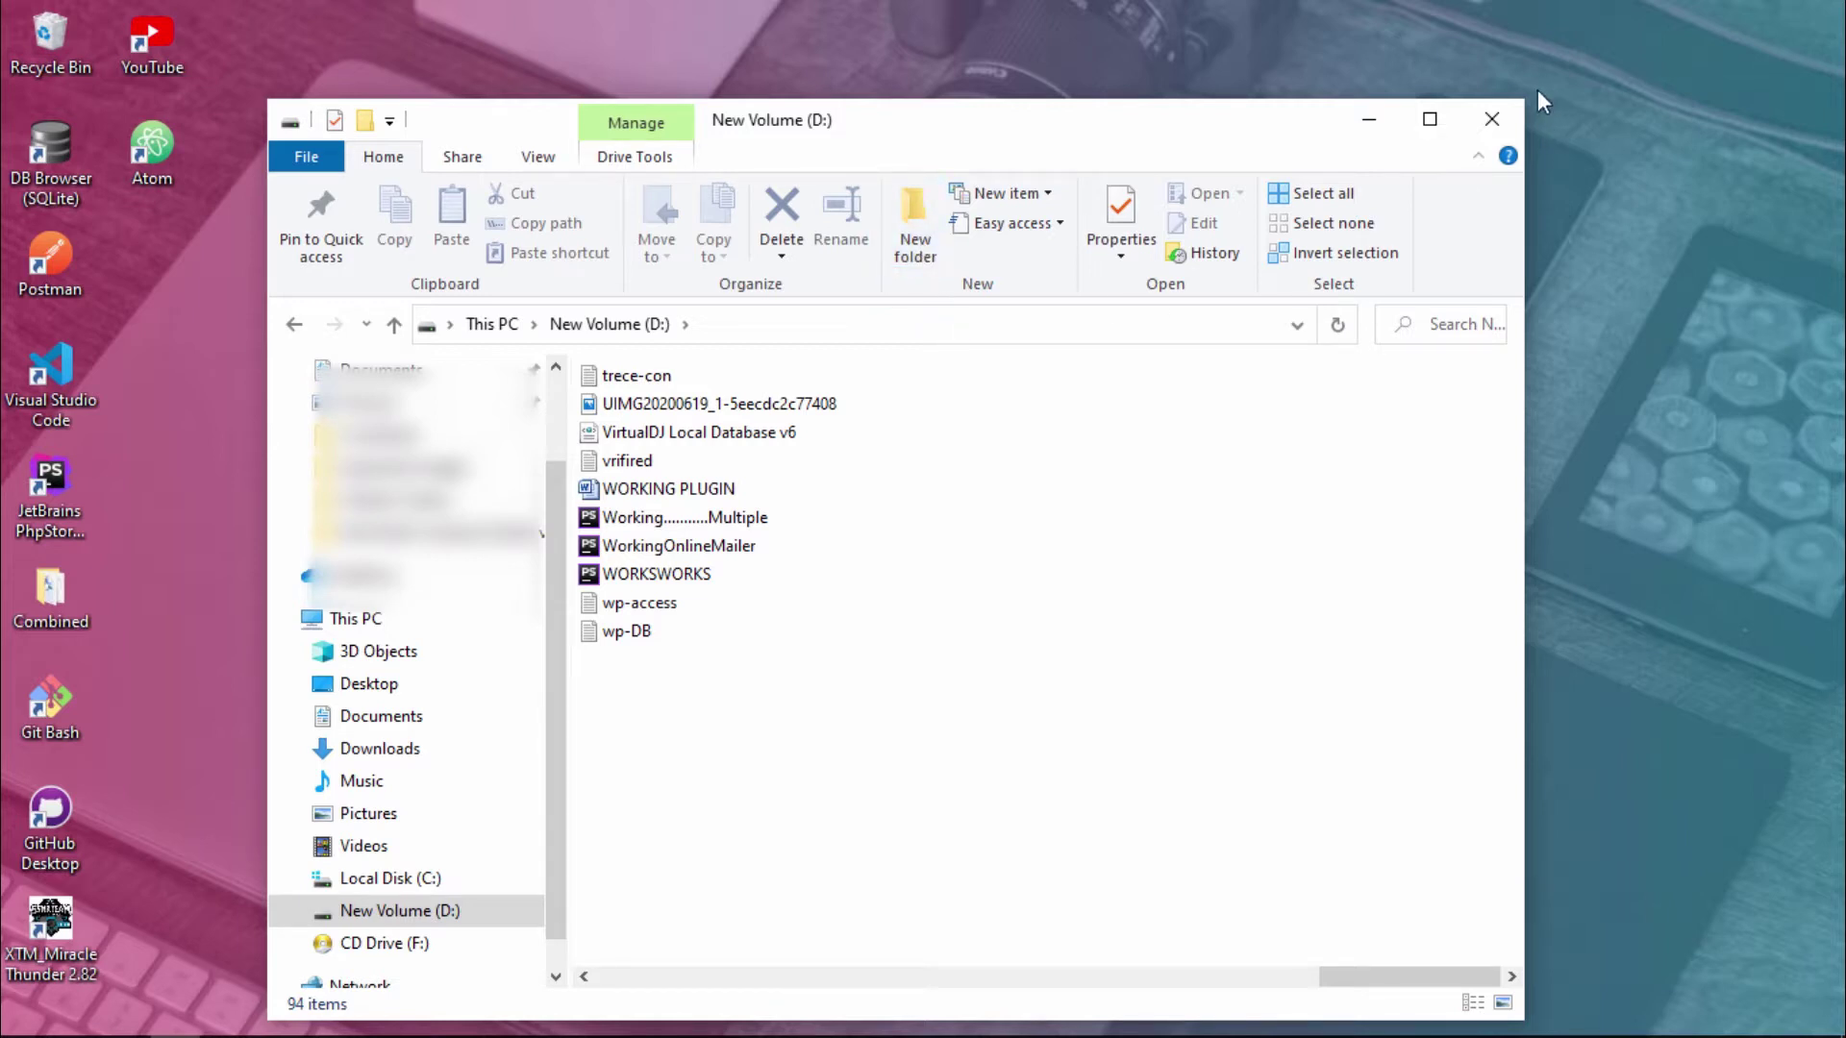
left_click(1491, 118)
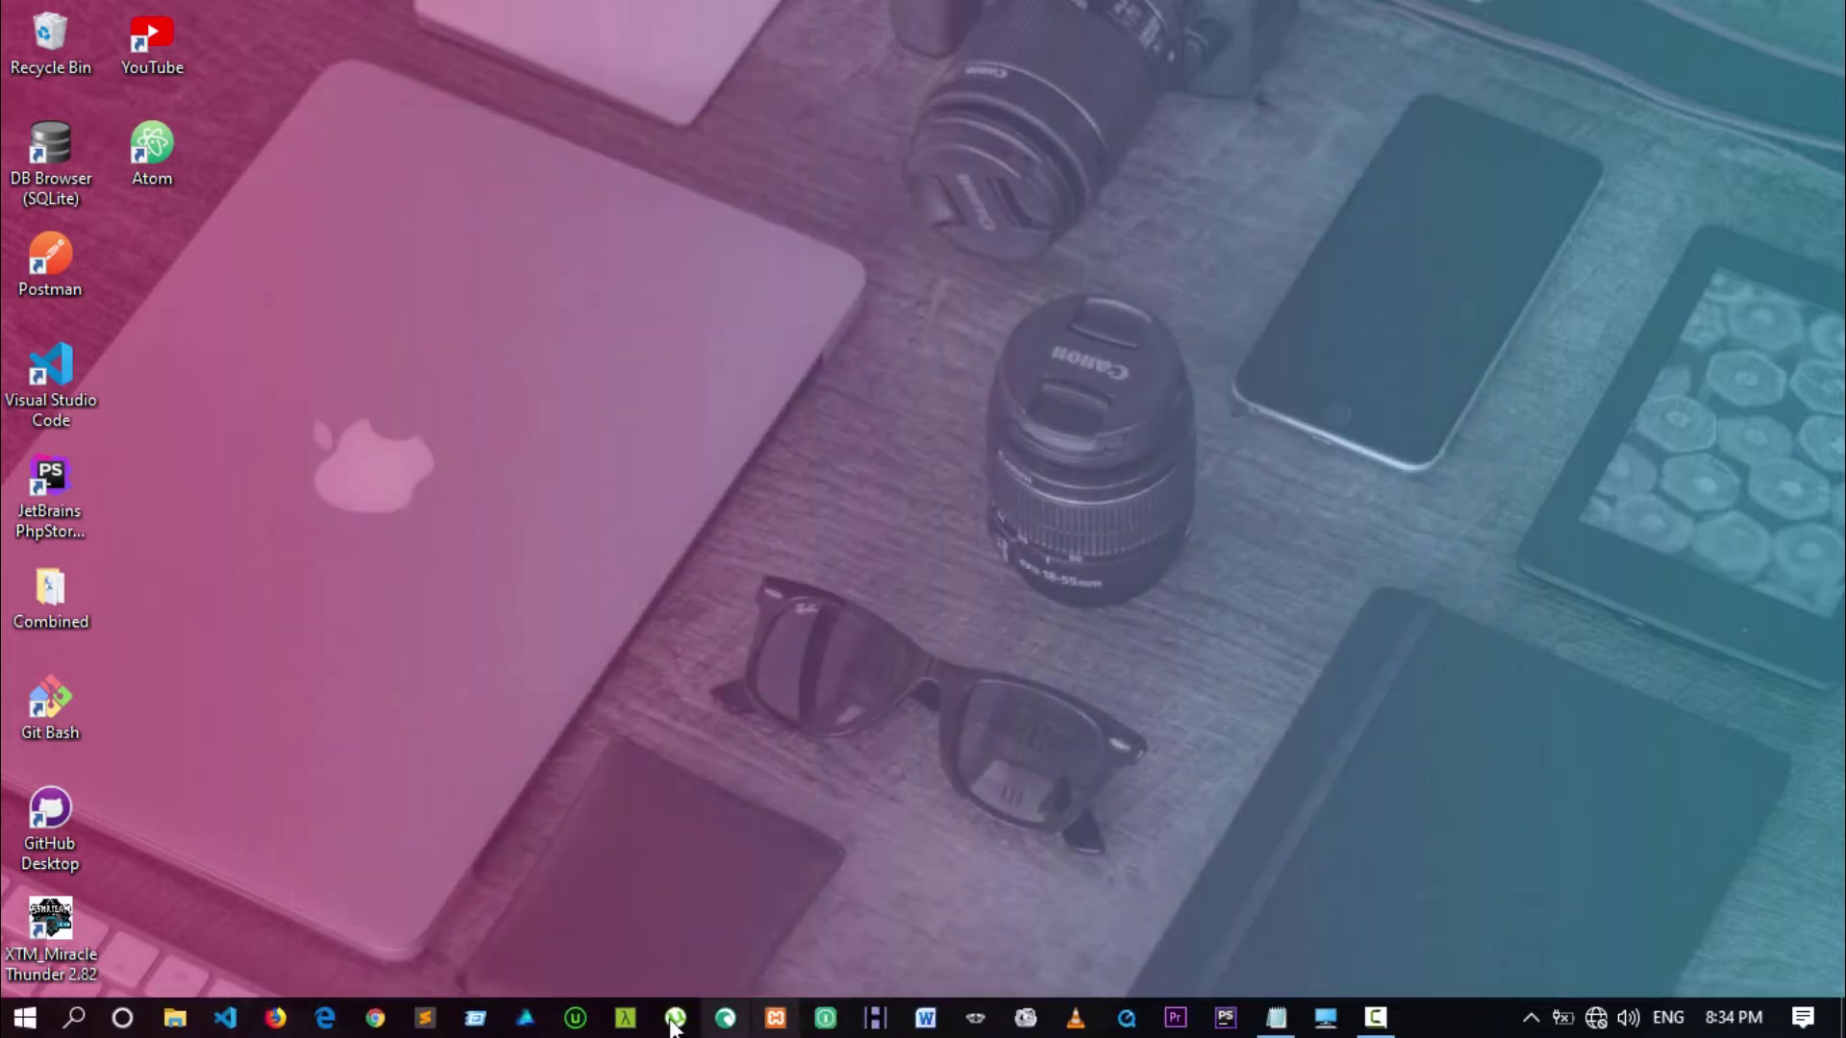
- In Sublime Text's Open Folder picker, try creating a new folder on the Desktop, then cancel and quit
left_click(425, 1017)
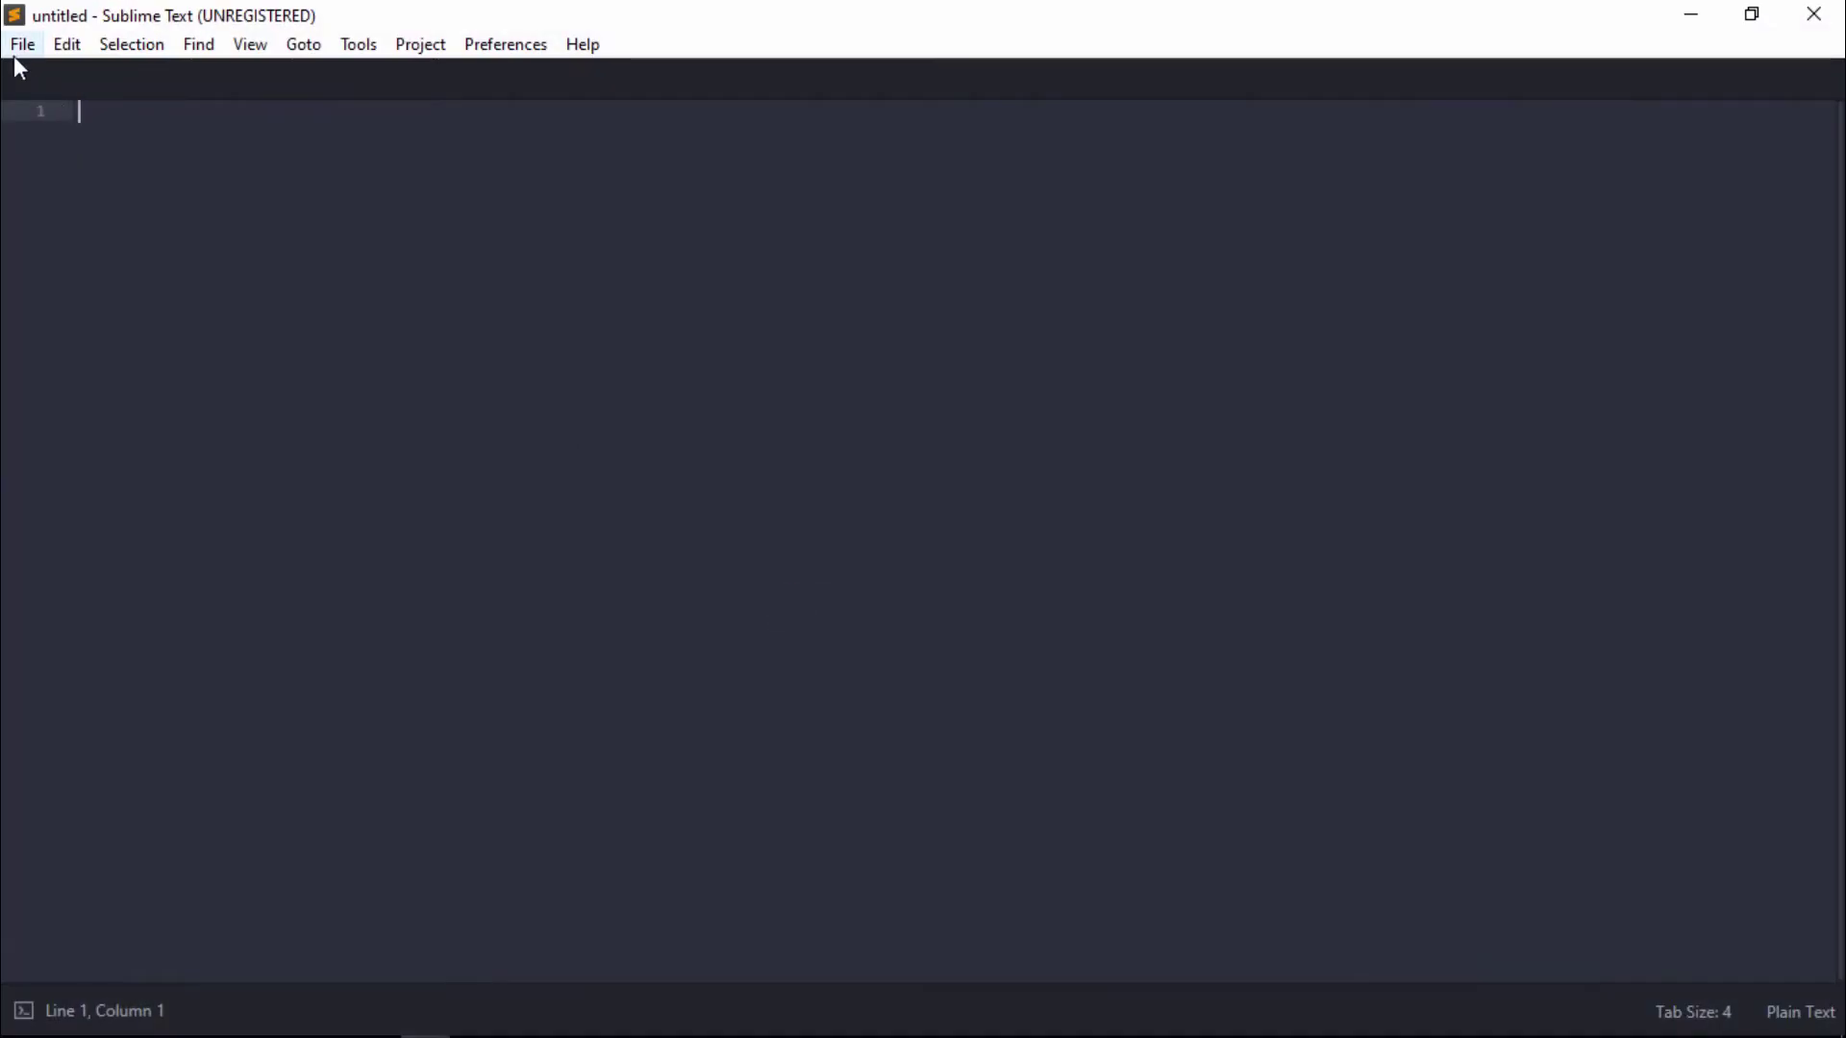
left_click(22, 45)
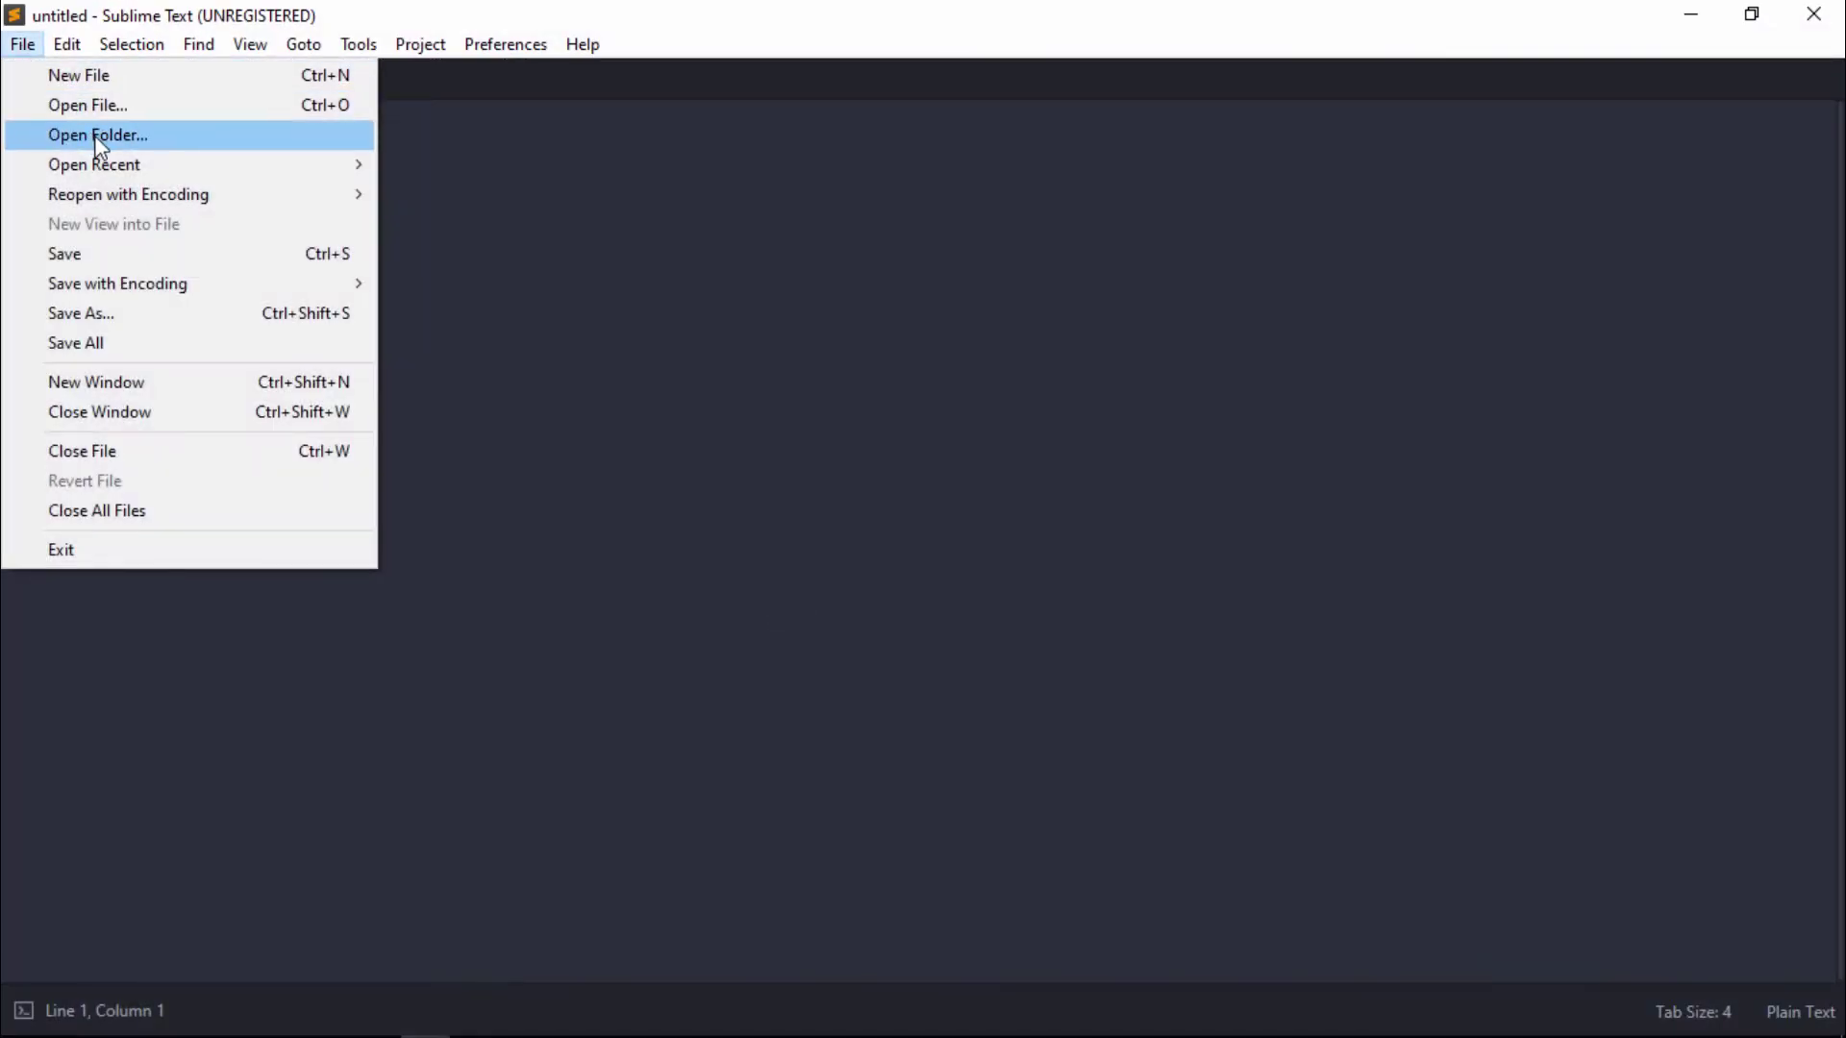
left_click(115, 136)
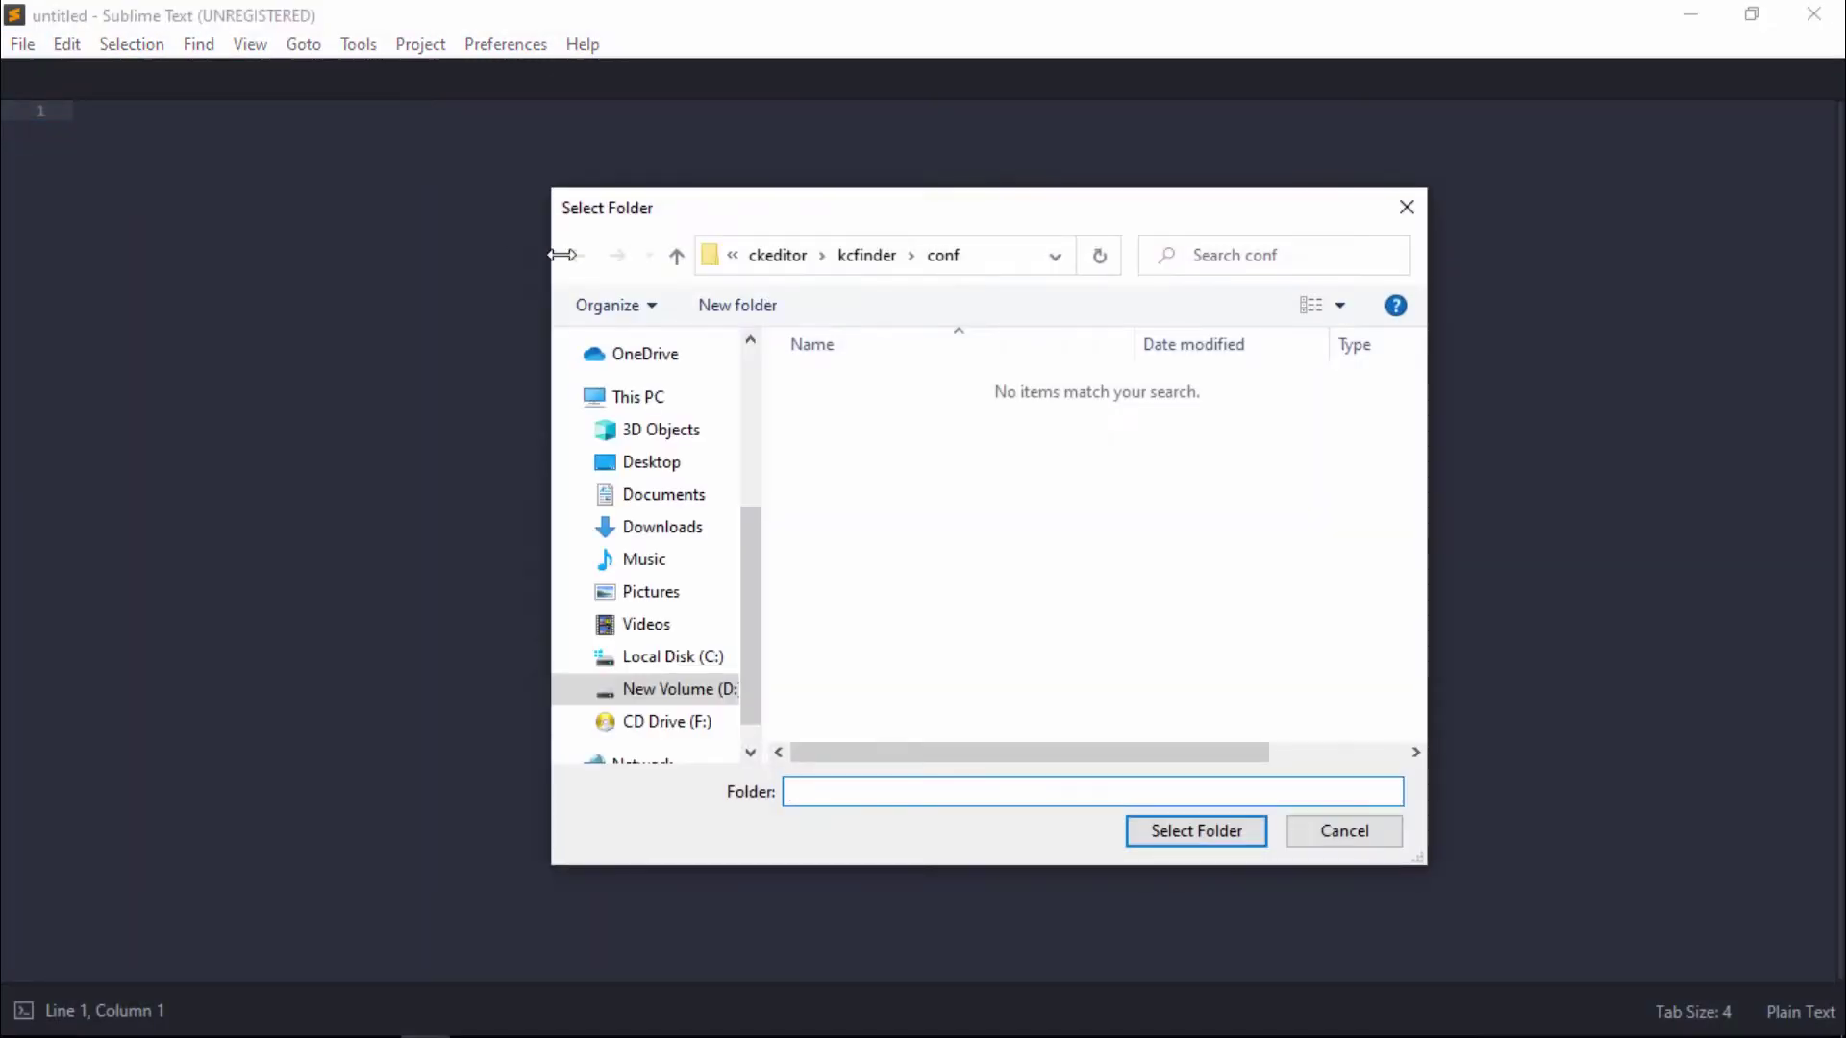
left_click(657, 462)
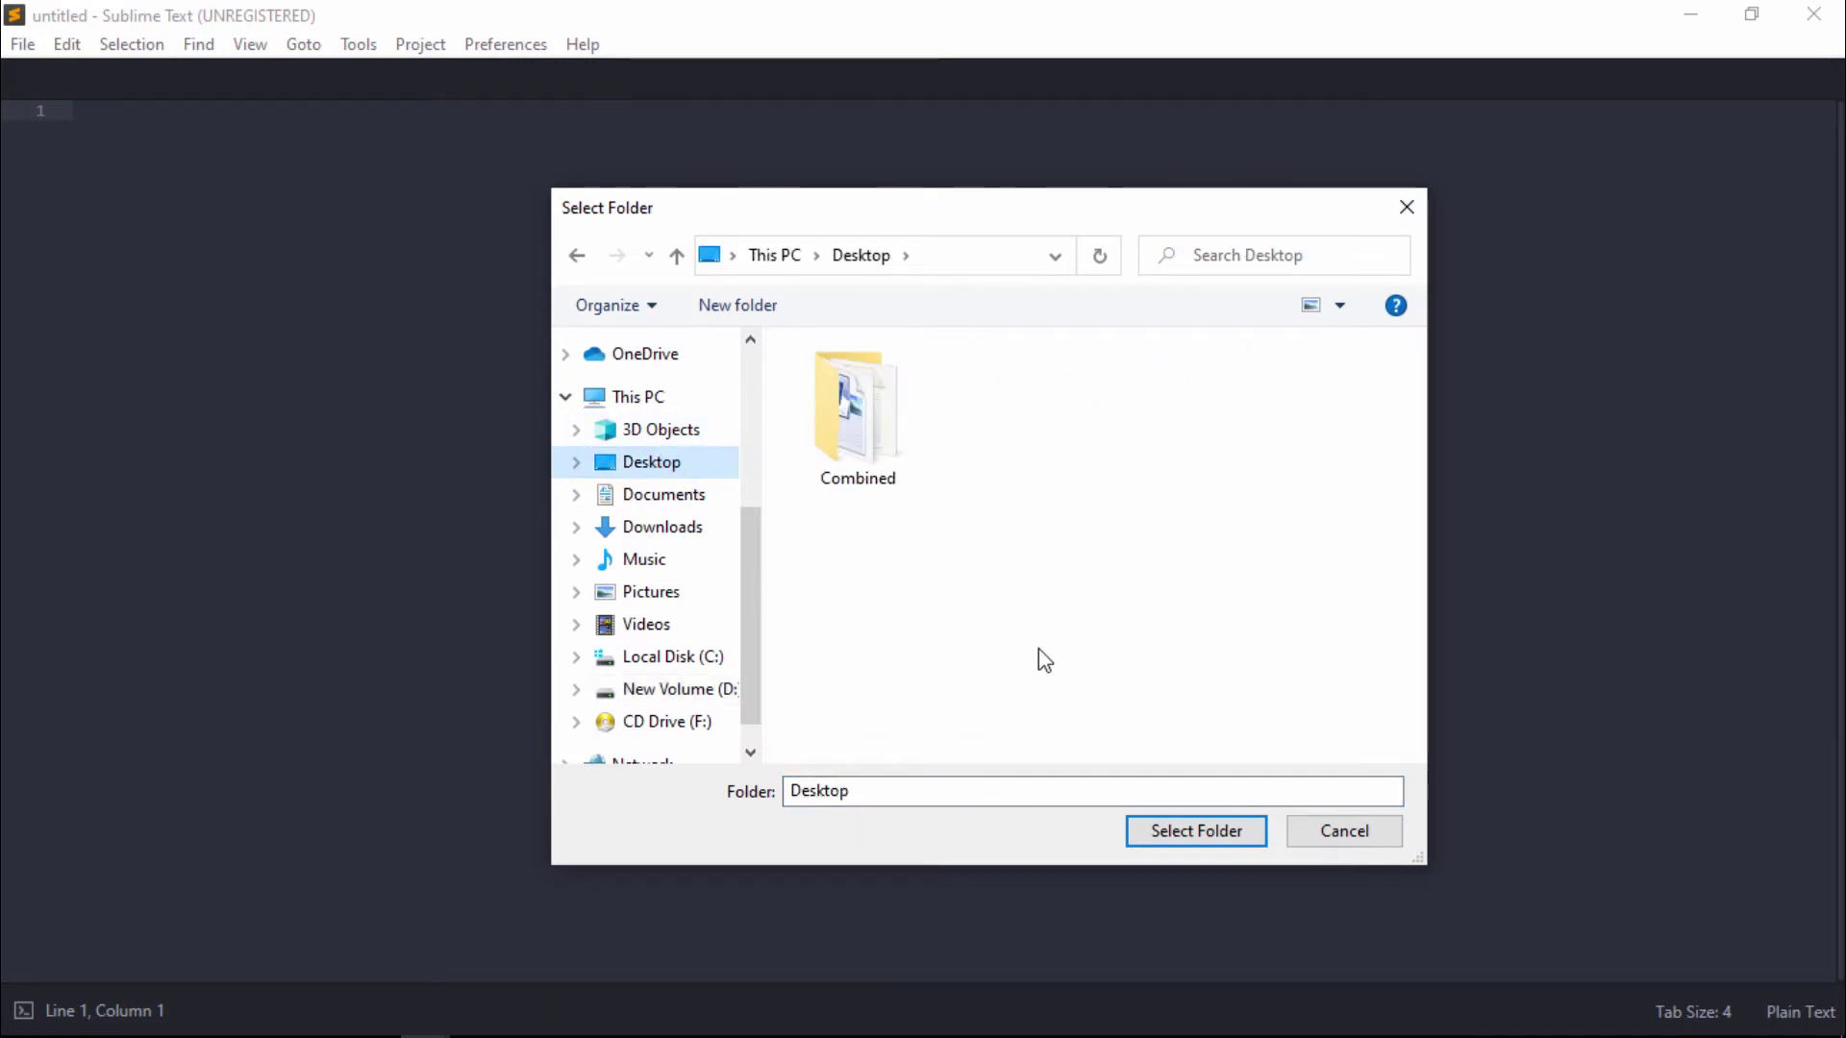
left_click(730, 298)
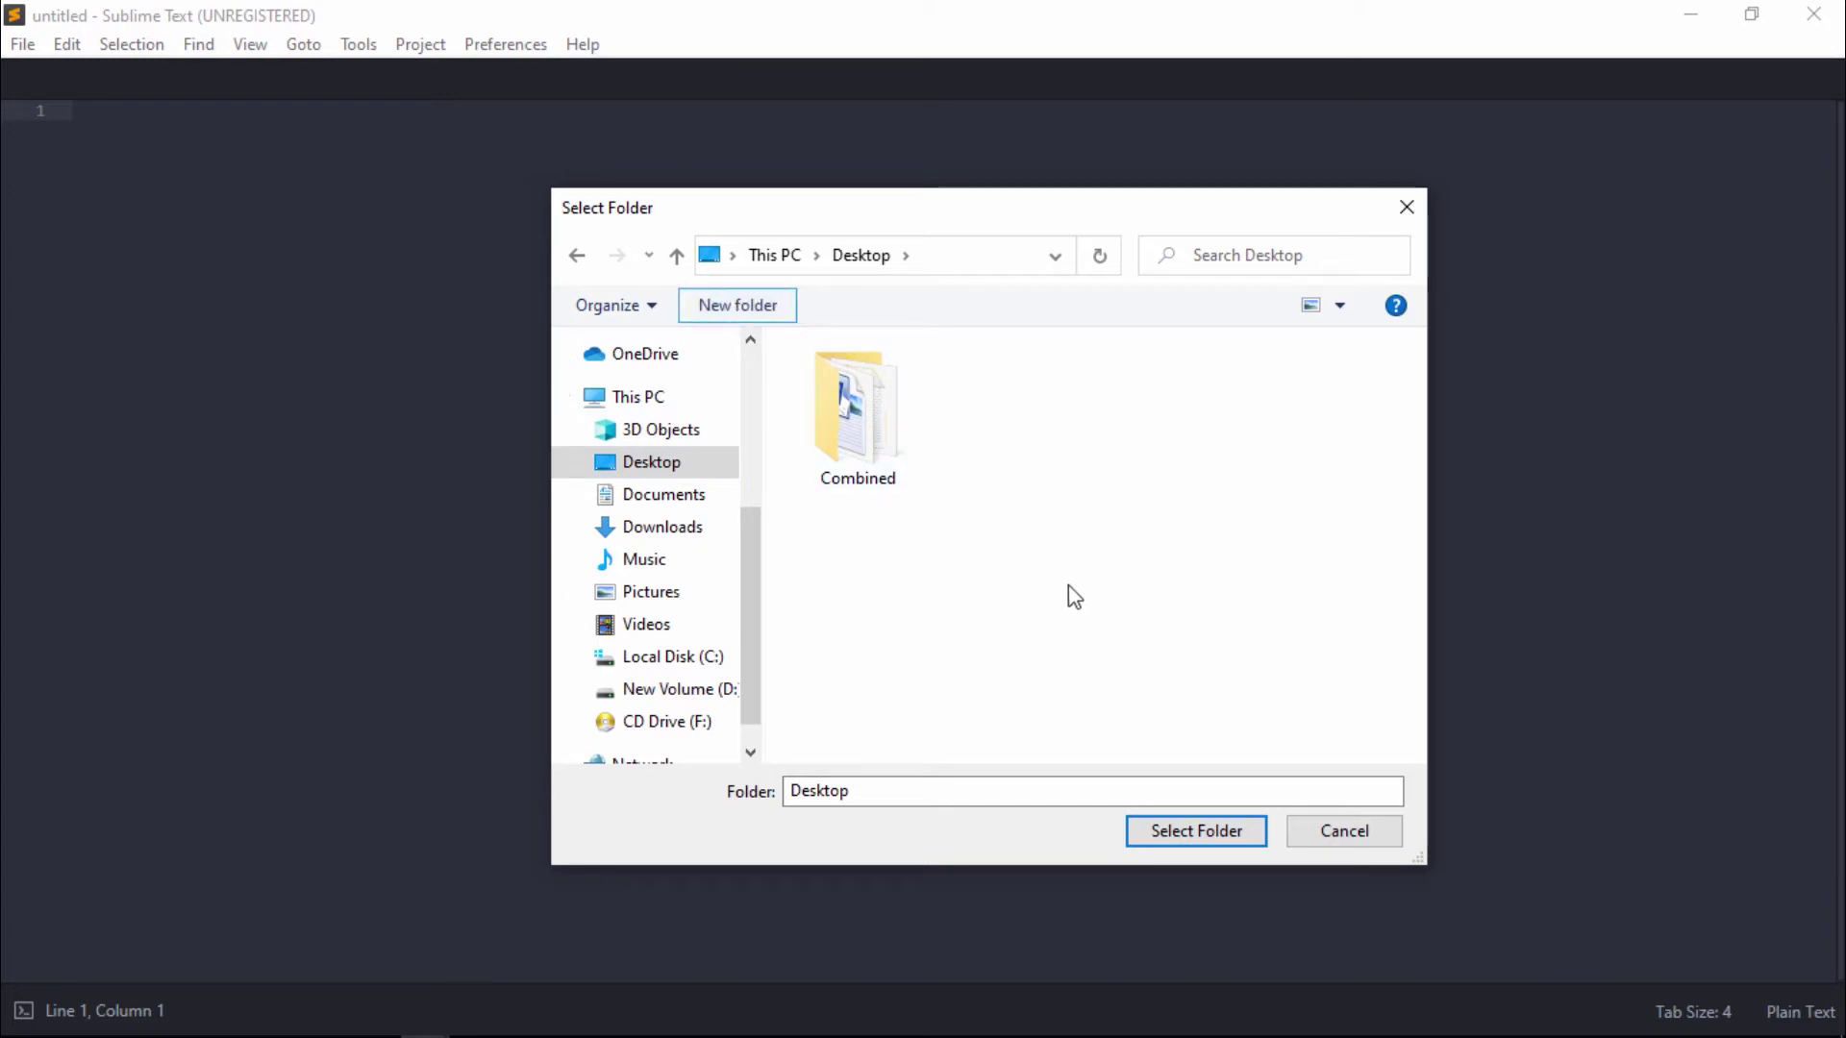
right_click(1077, 504)
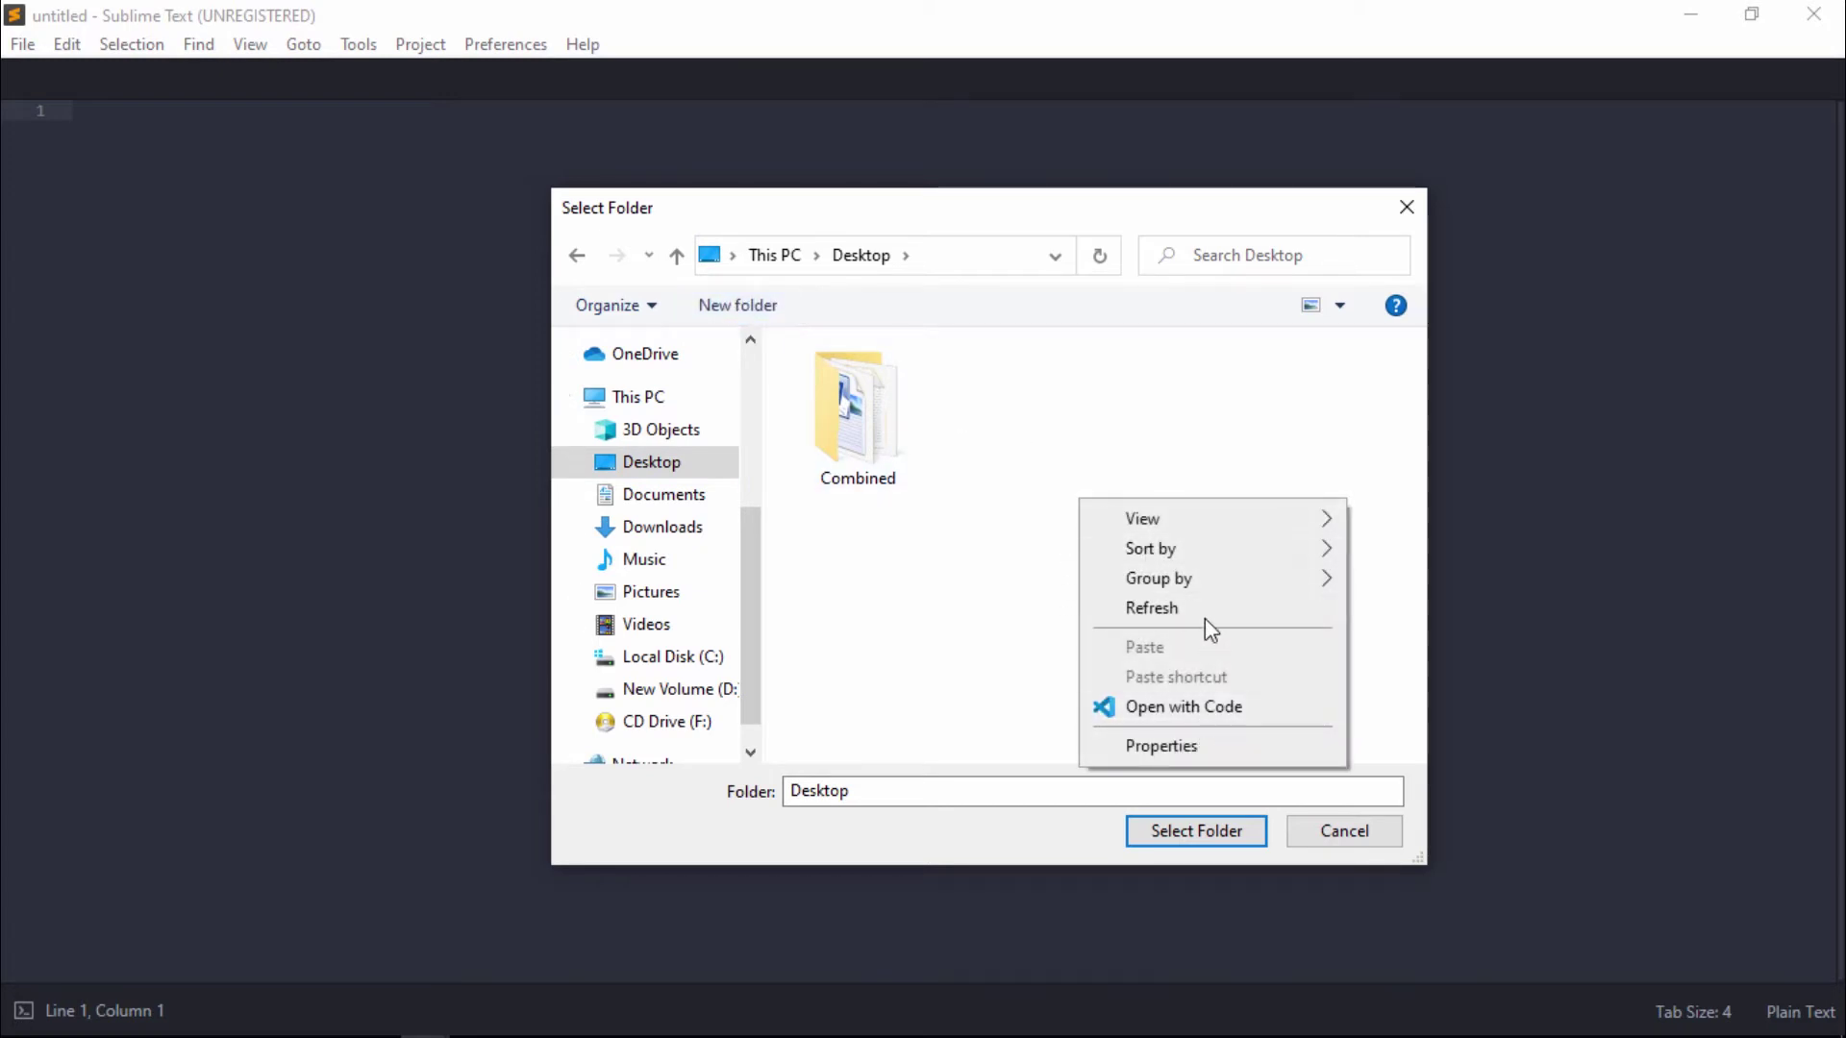
left_click(1002, 591)
left_click(1357, 838)
left_click(1816, 15)
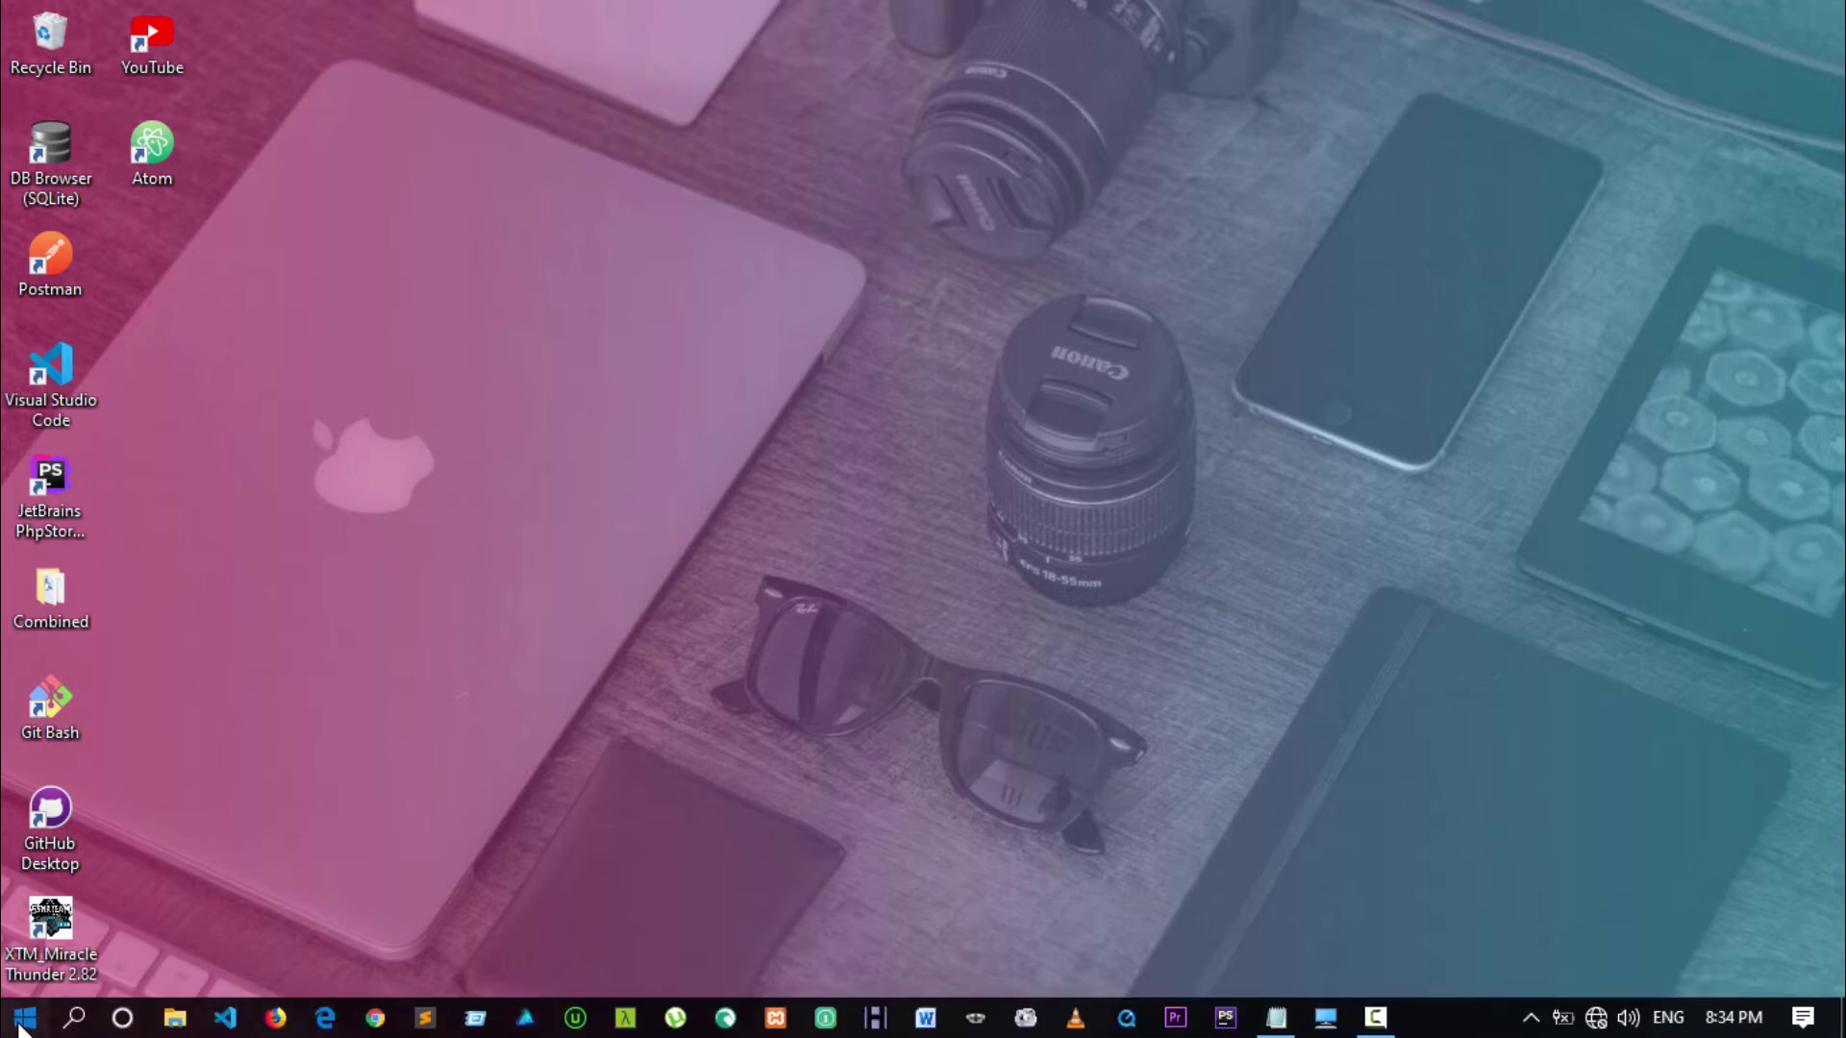
- Launch the Registry Editor by running regedit from the Run dialog
left_click(23, 1017)
left_click(23, 1017)
type("run")
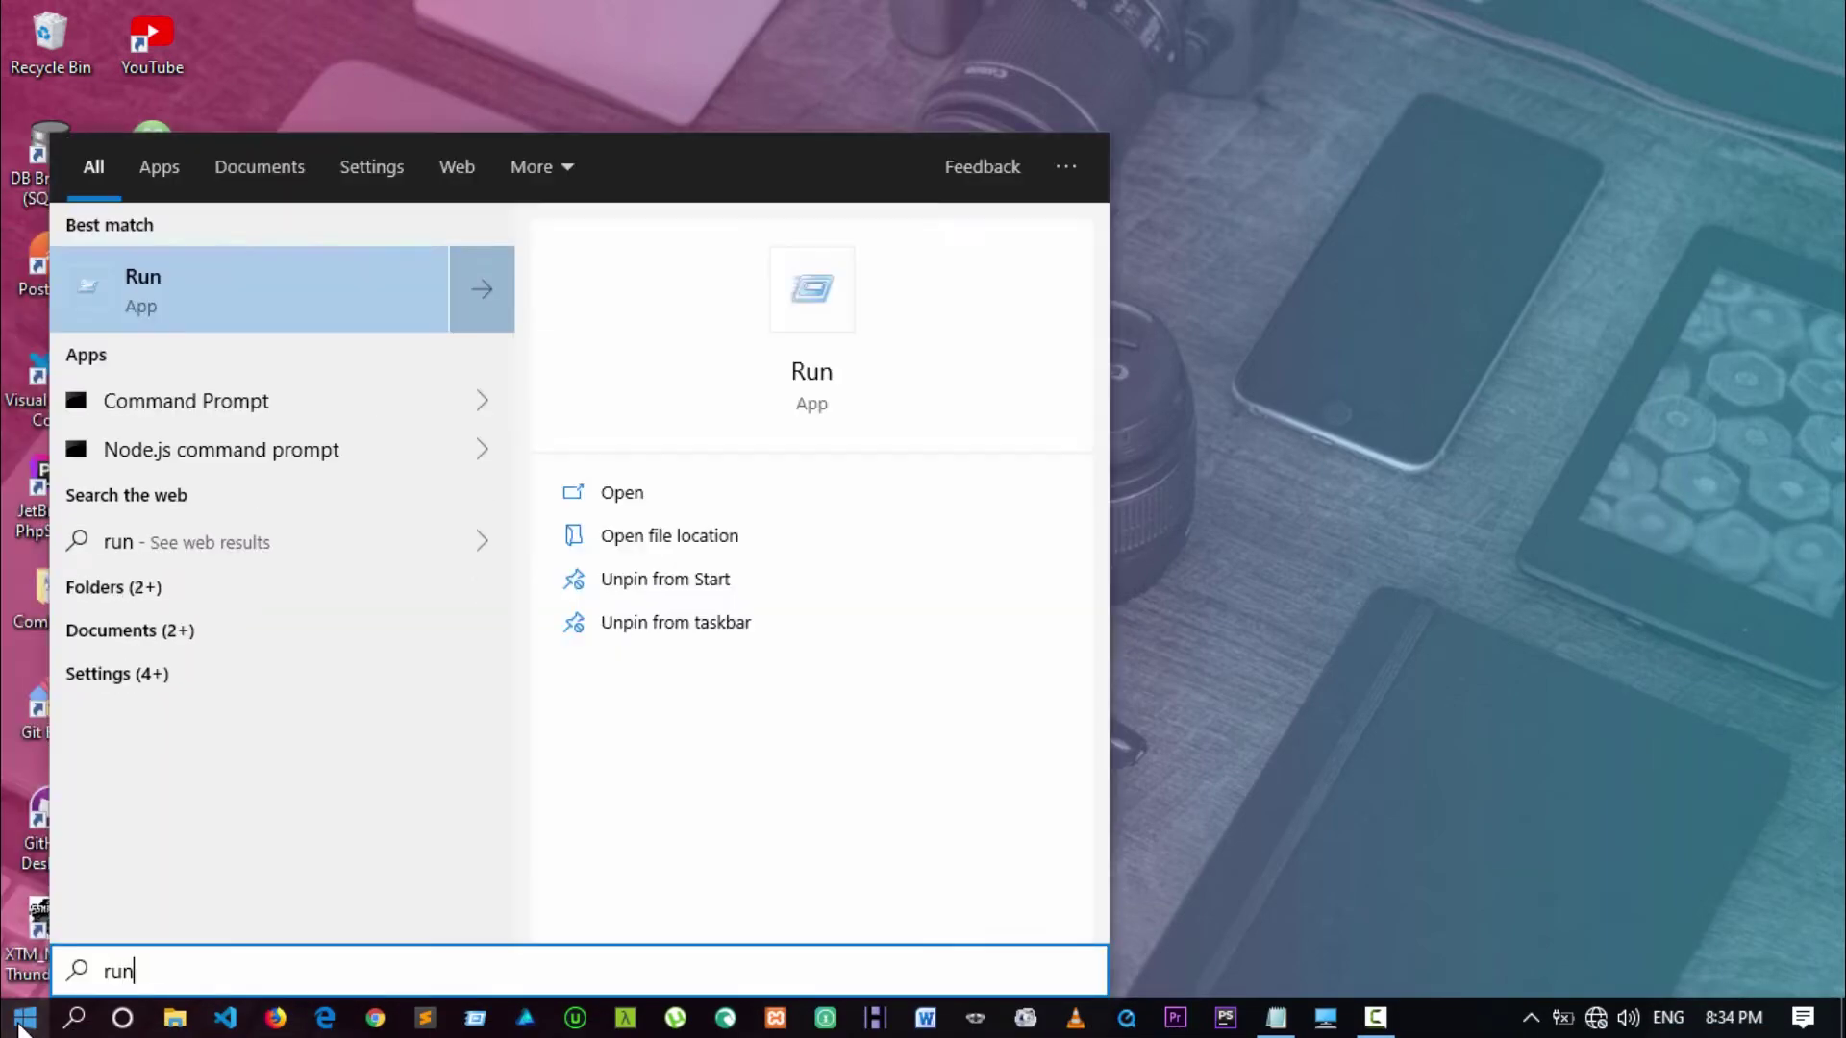
left_click(113, 297)
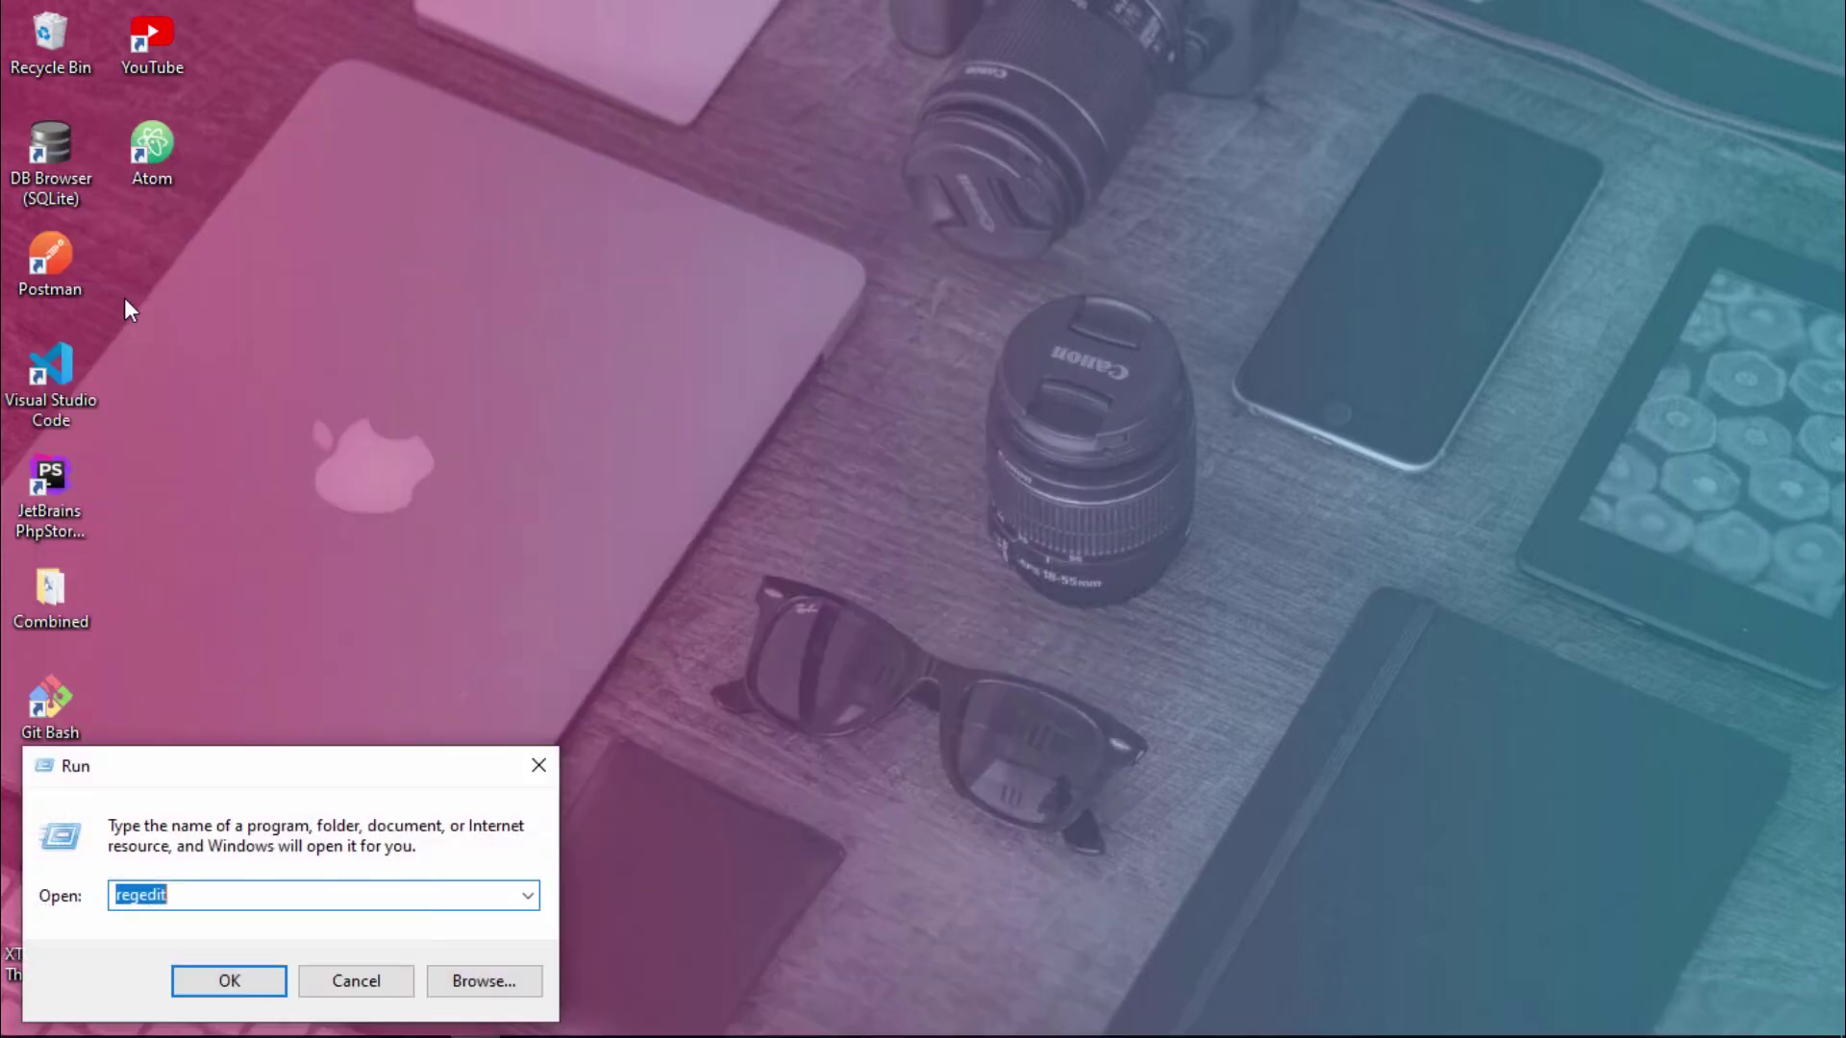
left_click(232, 985)
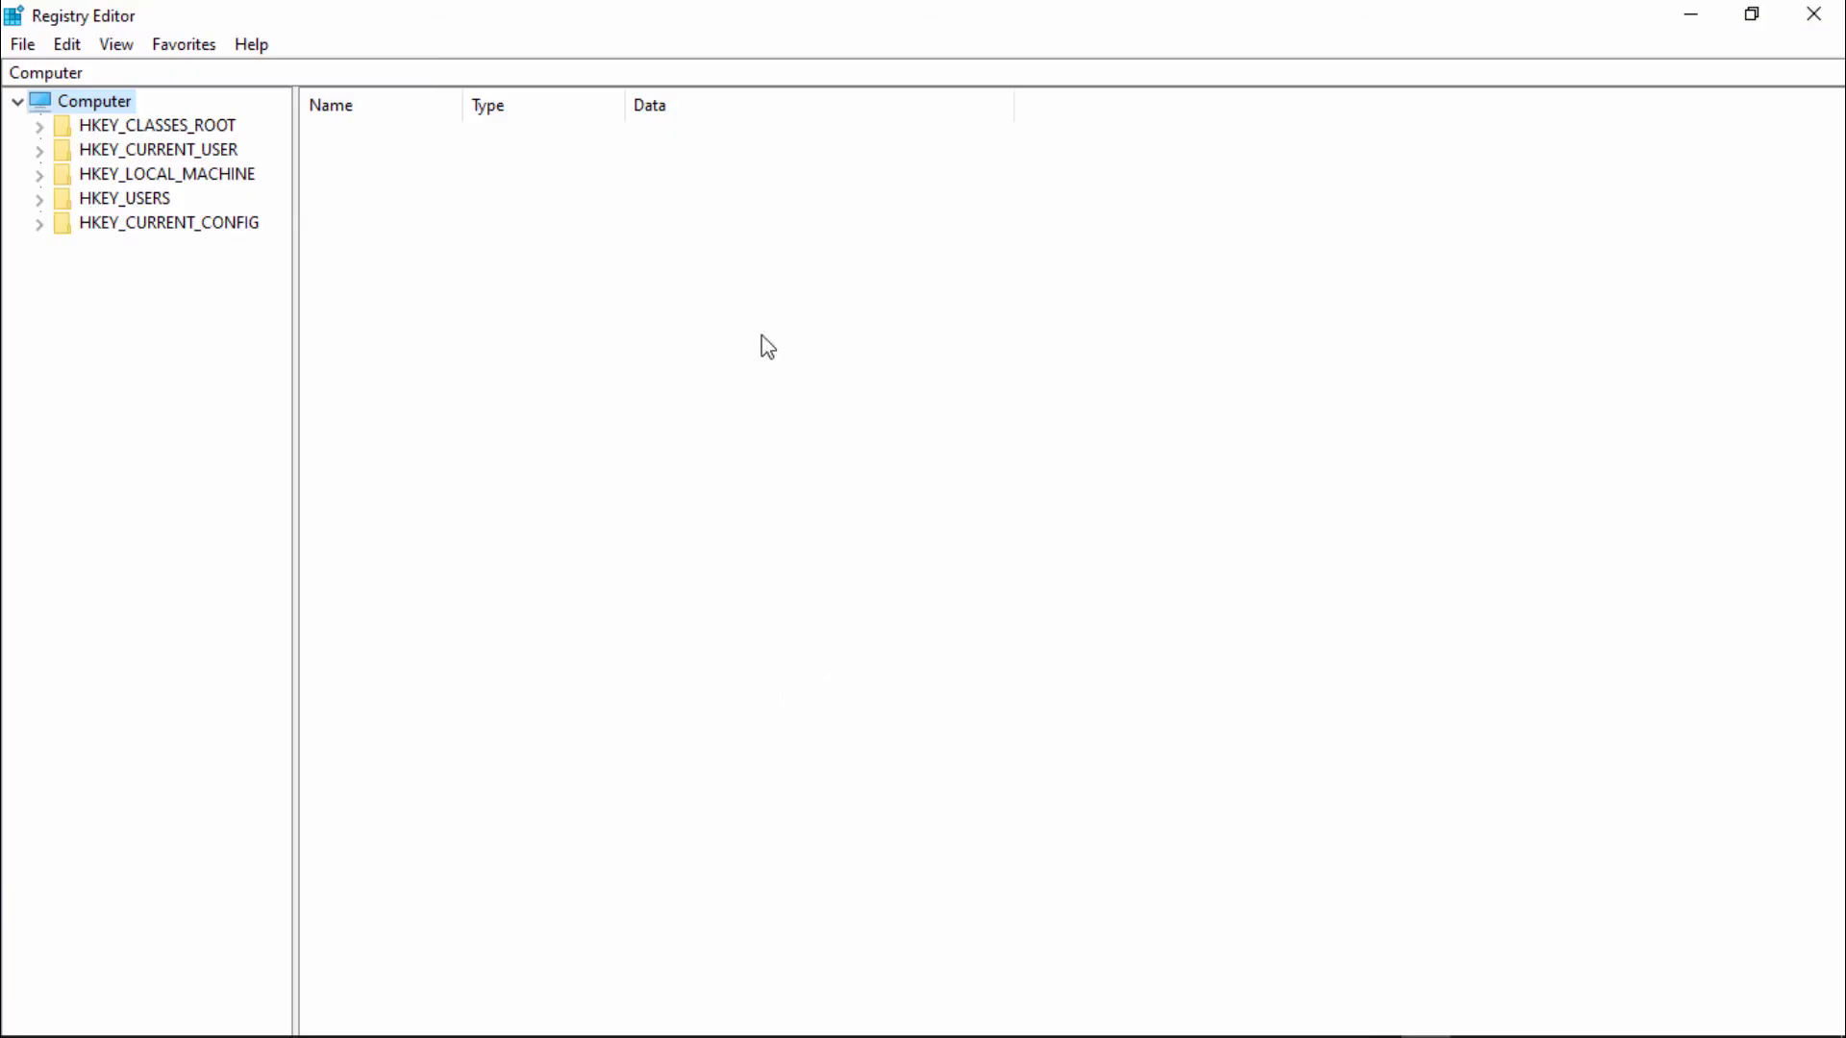
- Expand HKEY_CLASSES_ROOT and scroll its subkeys down to the Directory key
left_click(38, 126)
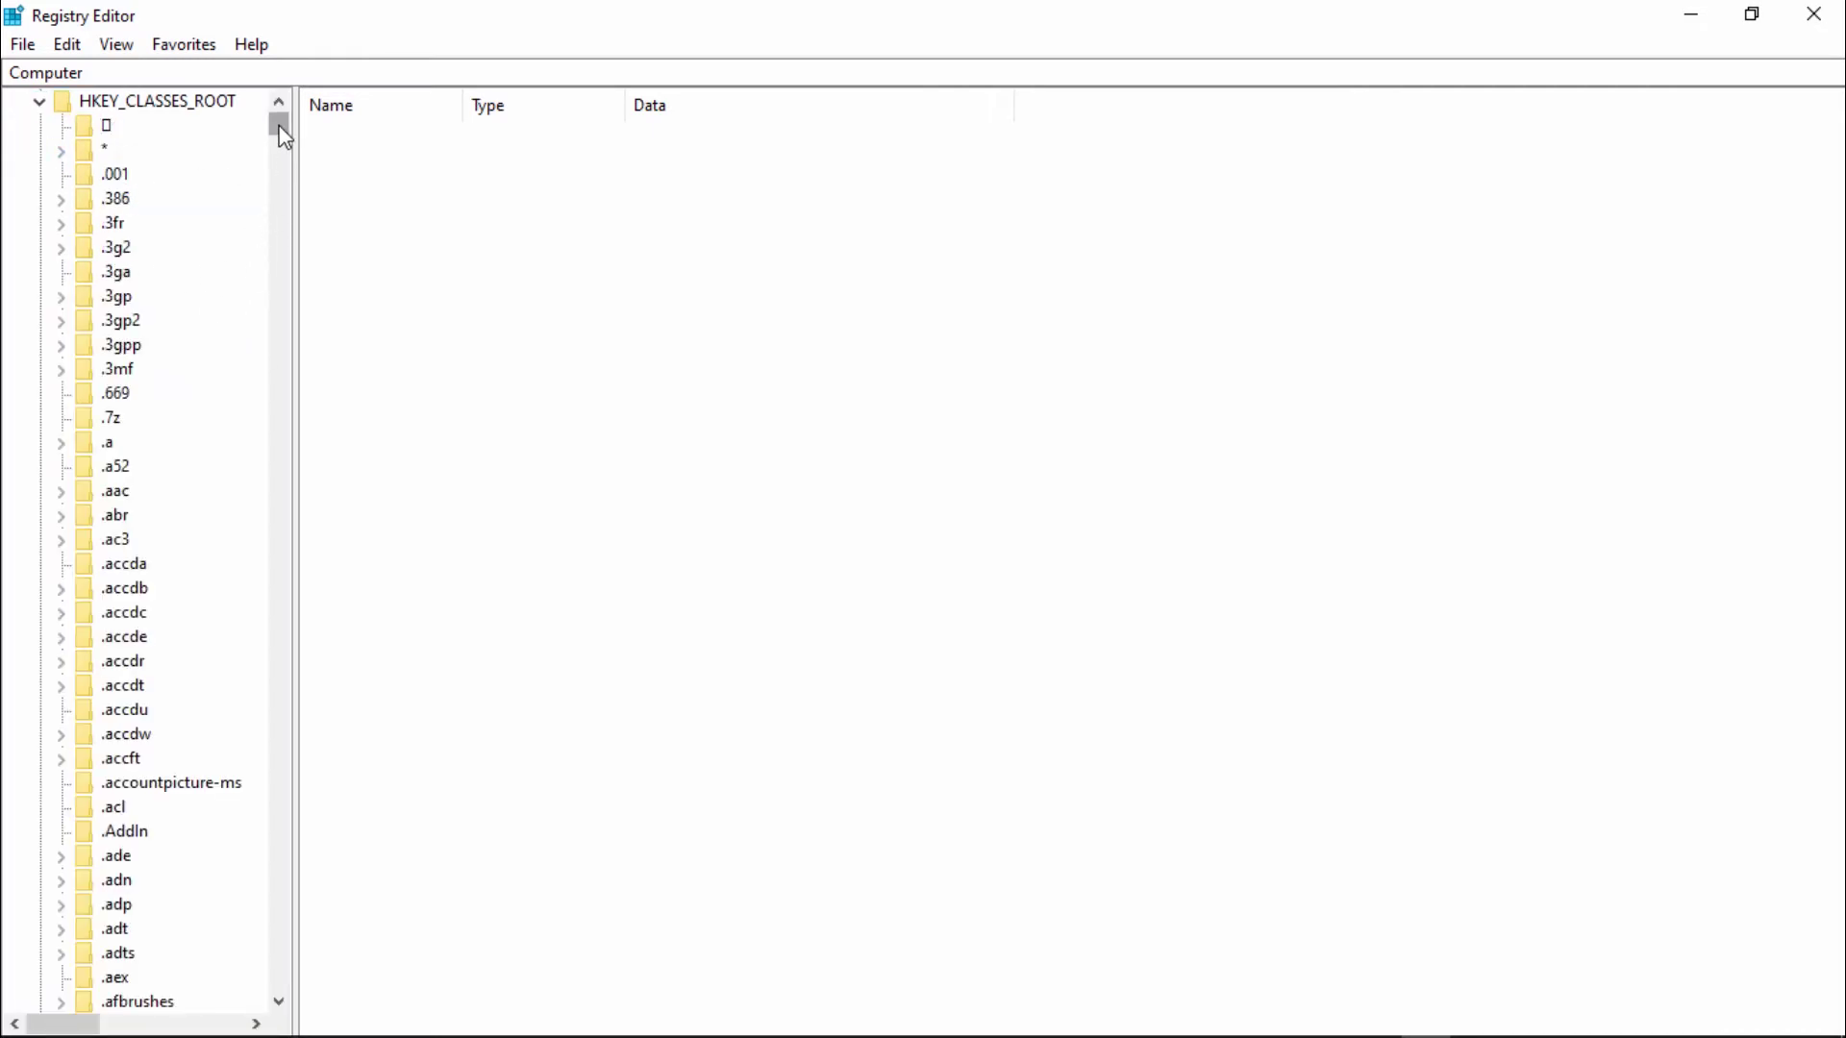
left_click_drag(279, 127, 309, 387)
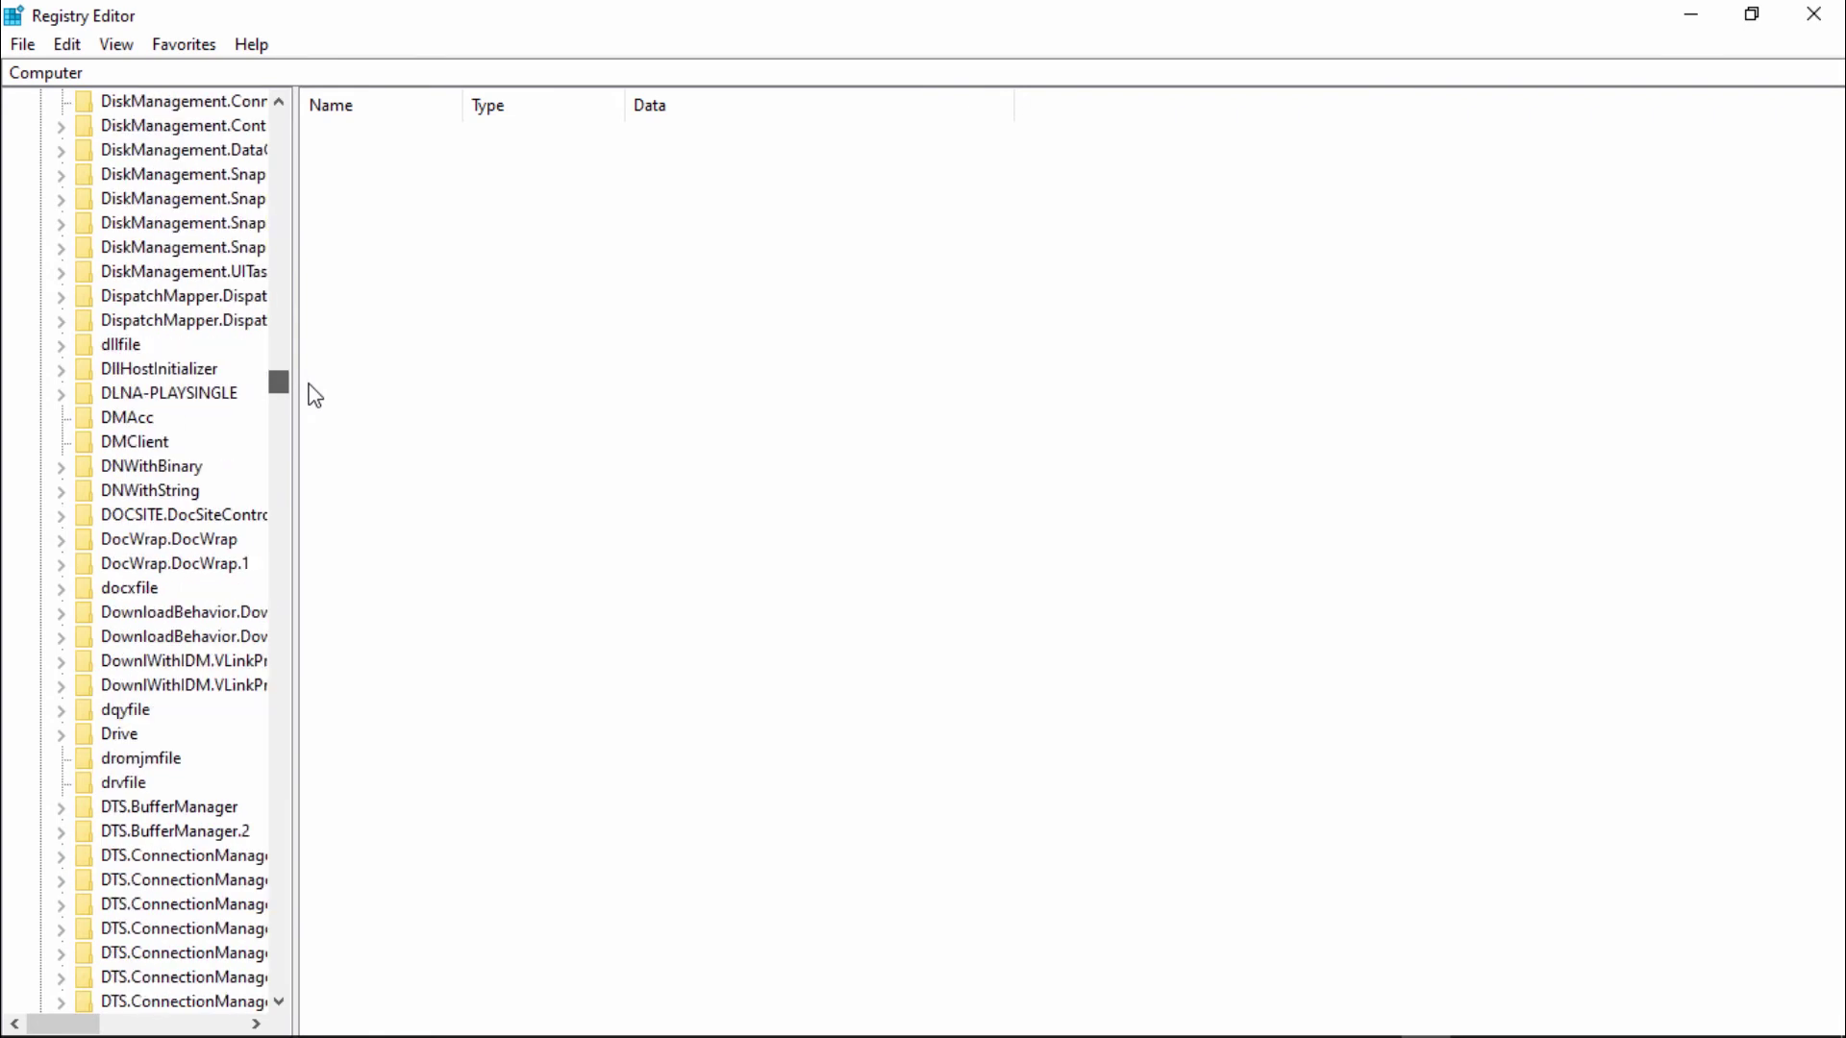
left_click_drag(309, 385, 313, 381)
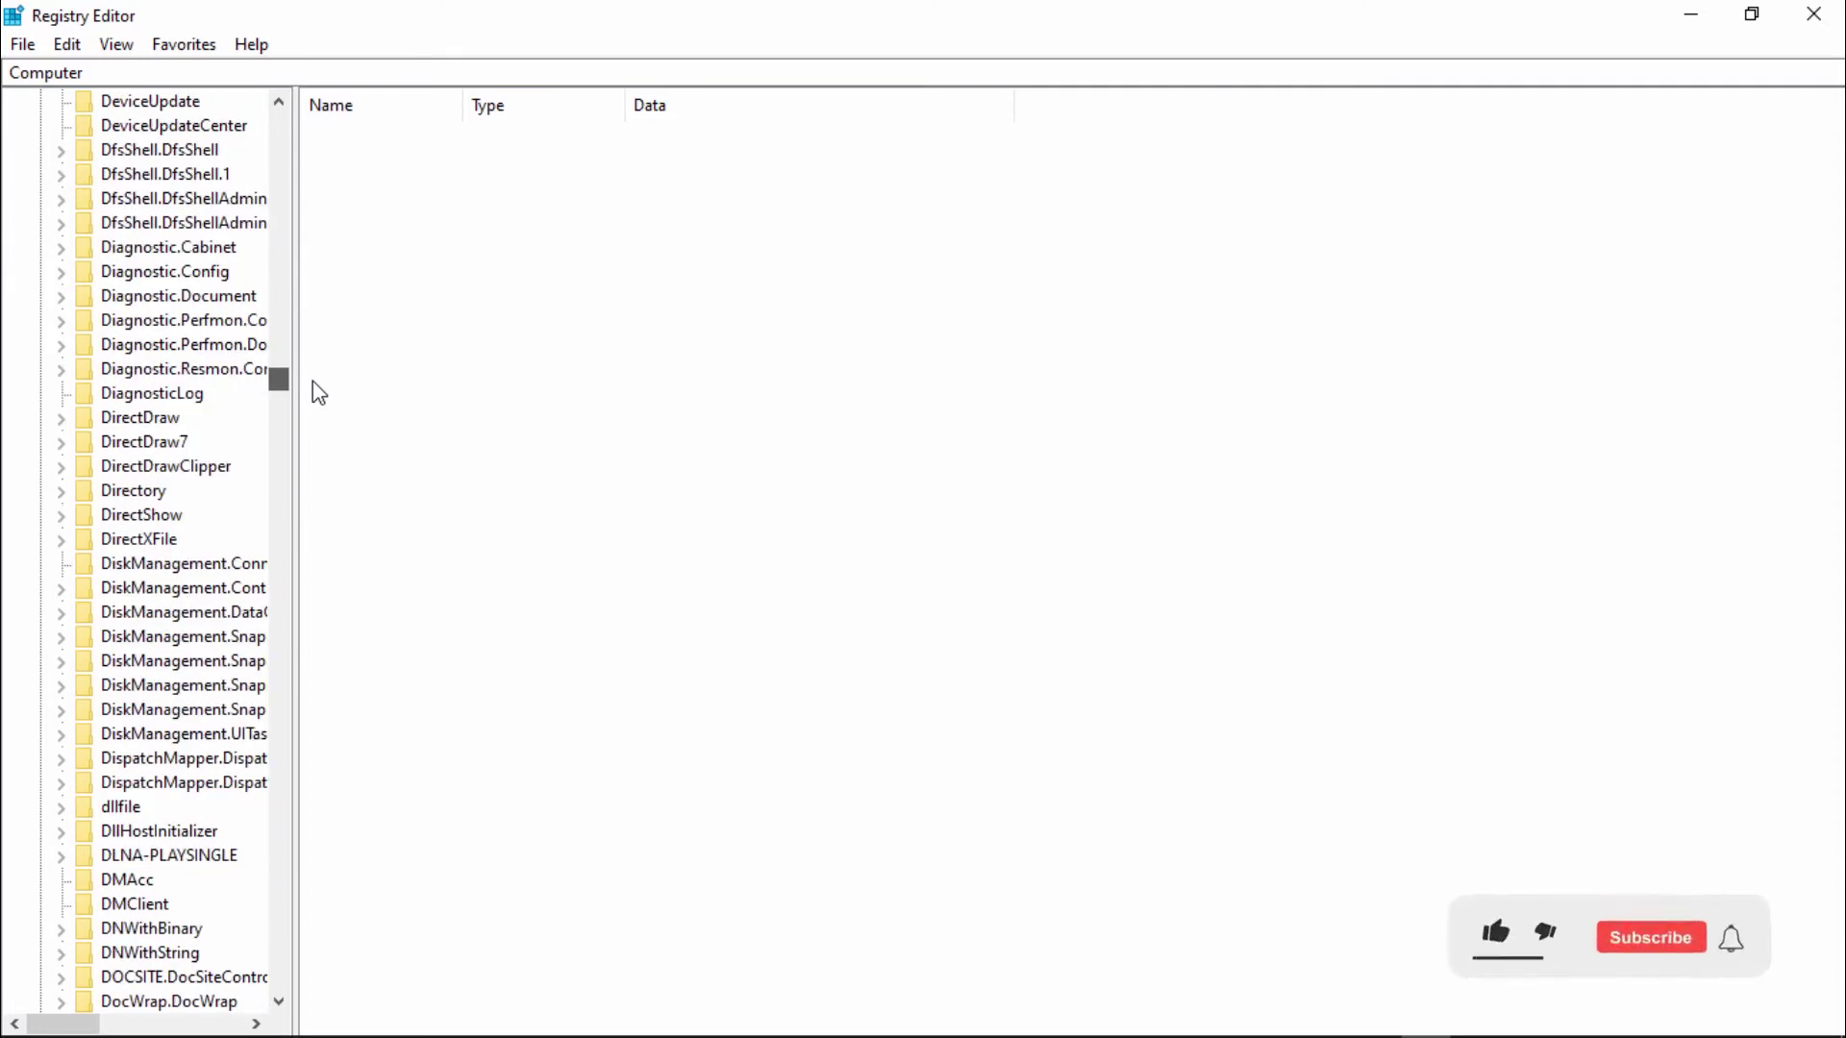
- Expand Directory > Background > shellex and select ContextMenuHandlers
left_click(108, 491)
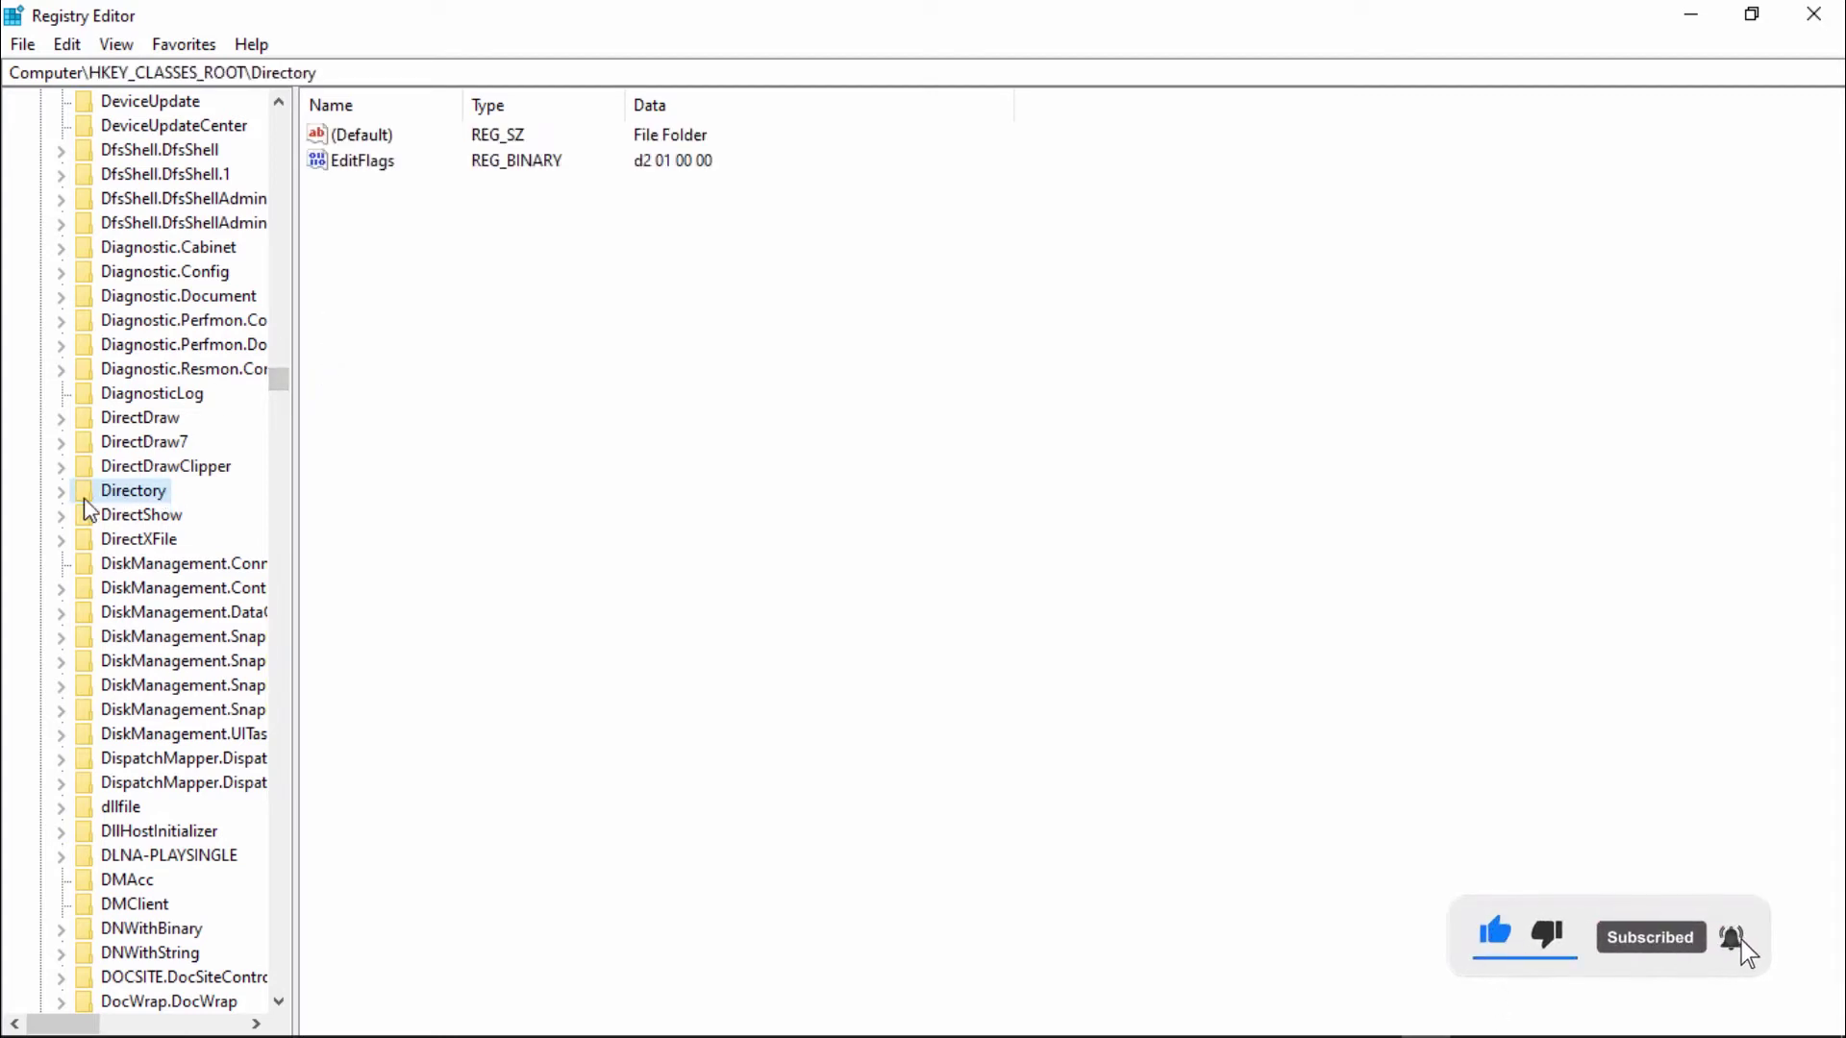
left_click(61, 492)
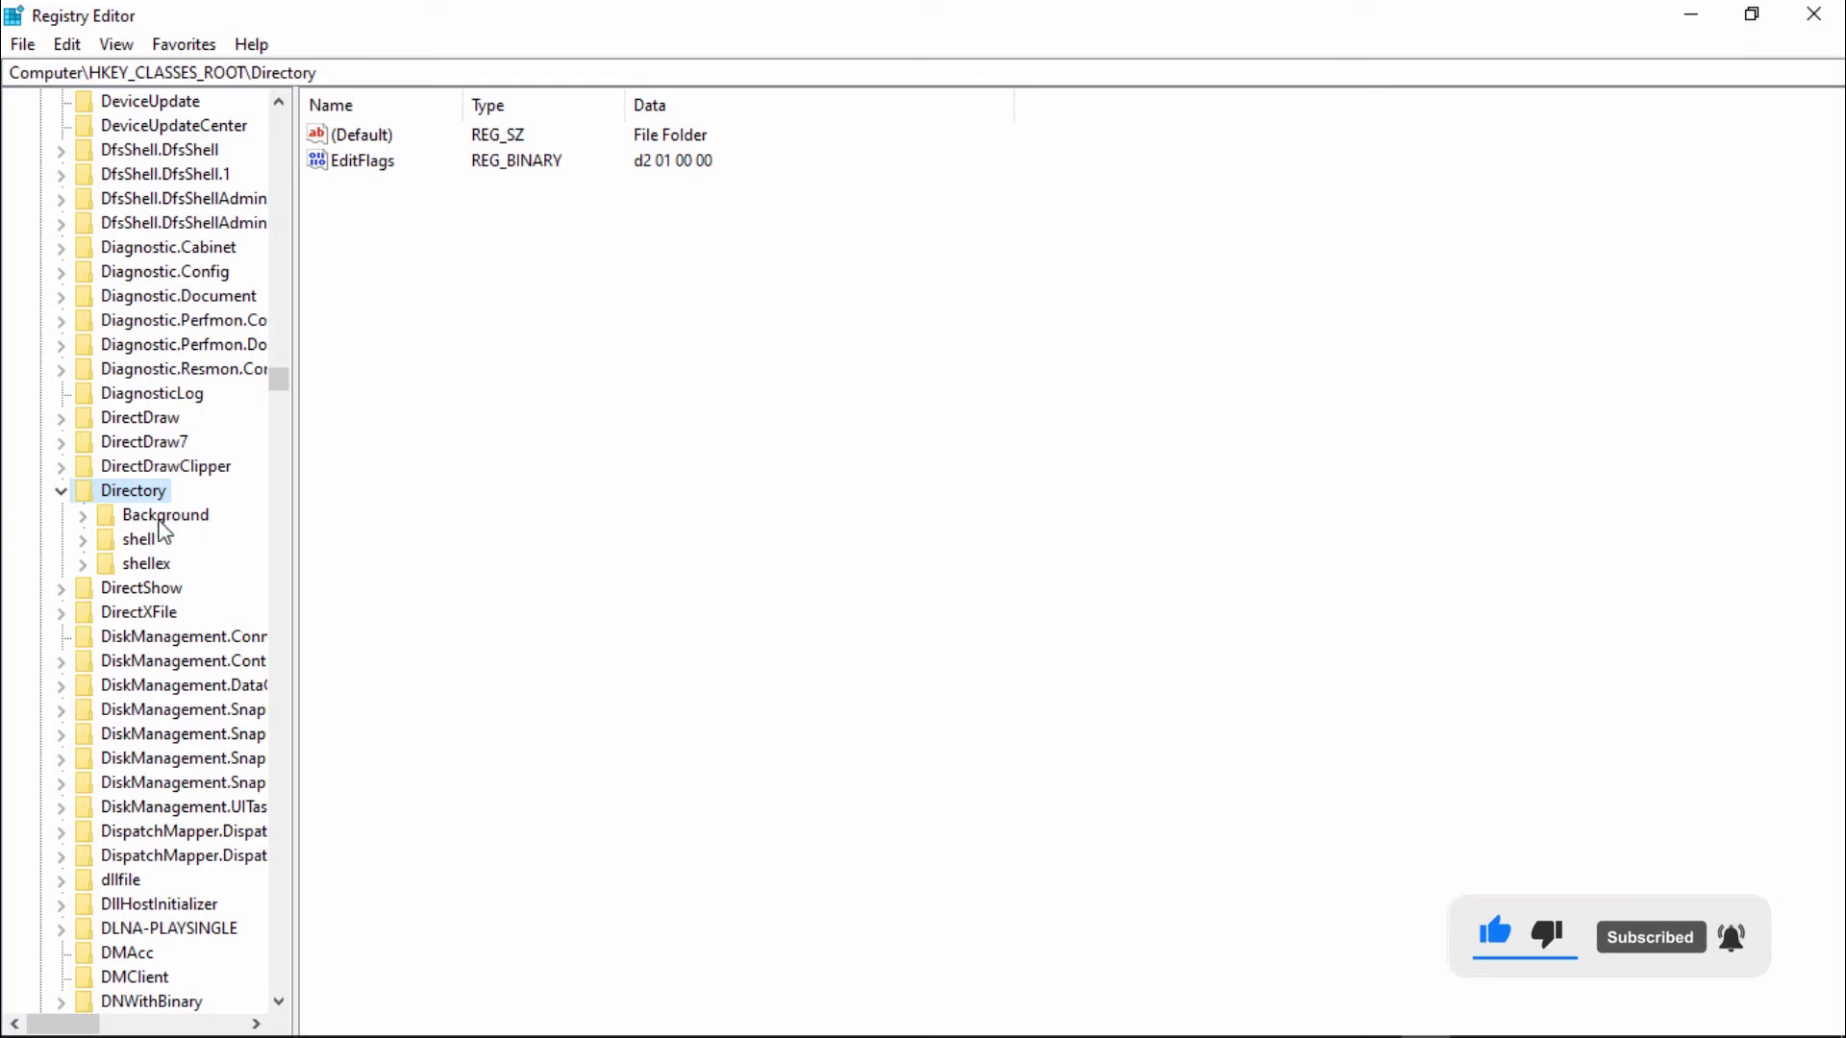
left_click(83, 517)
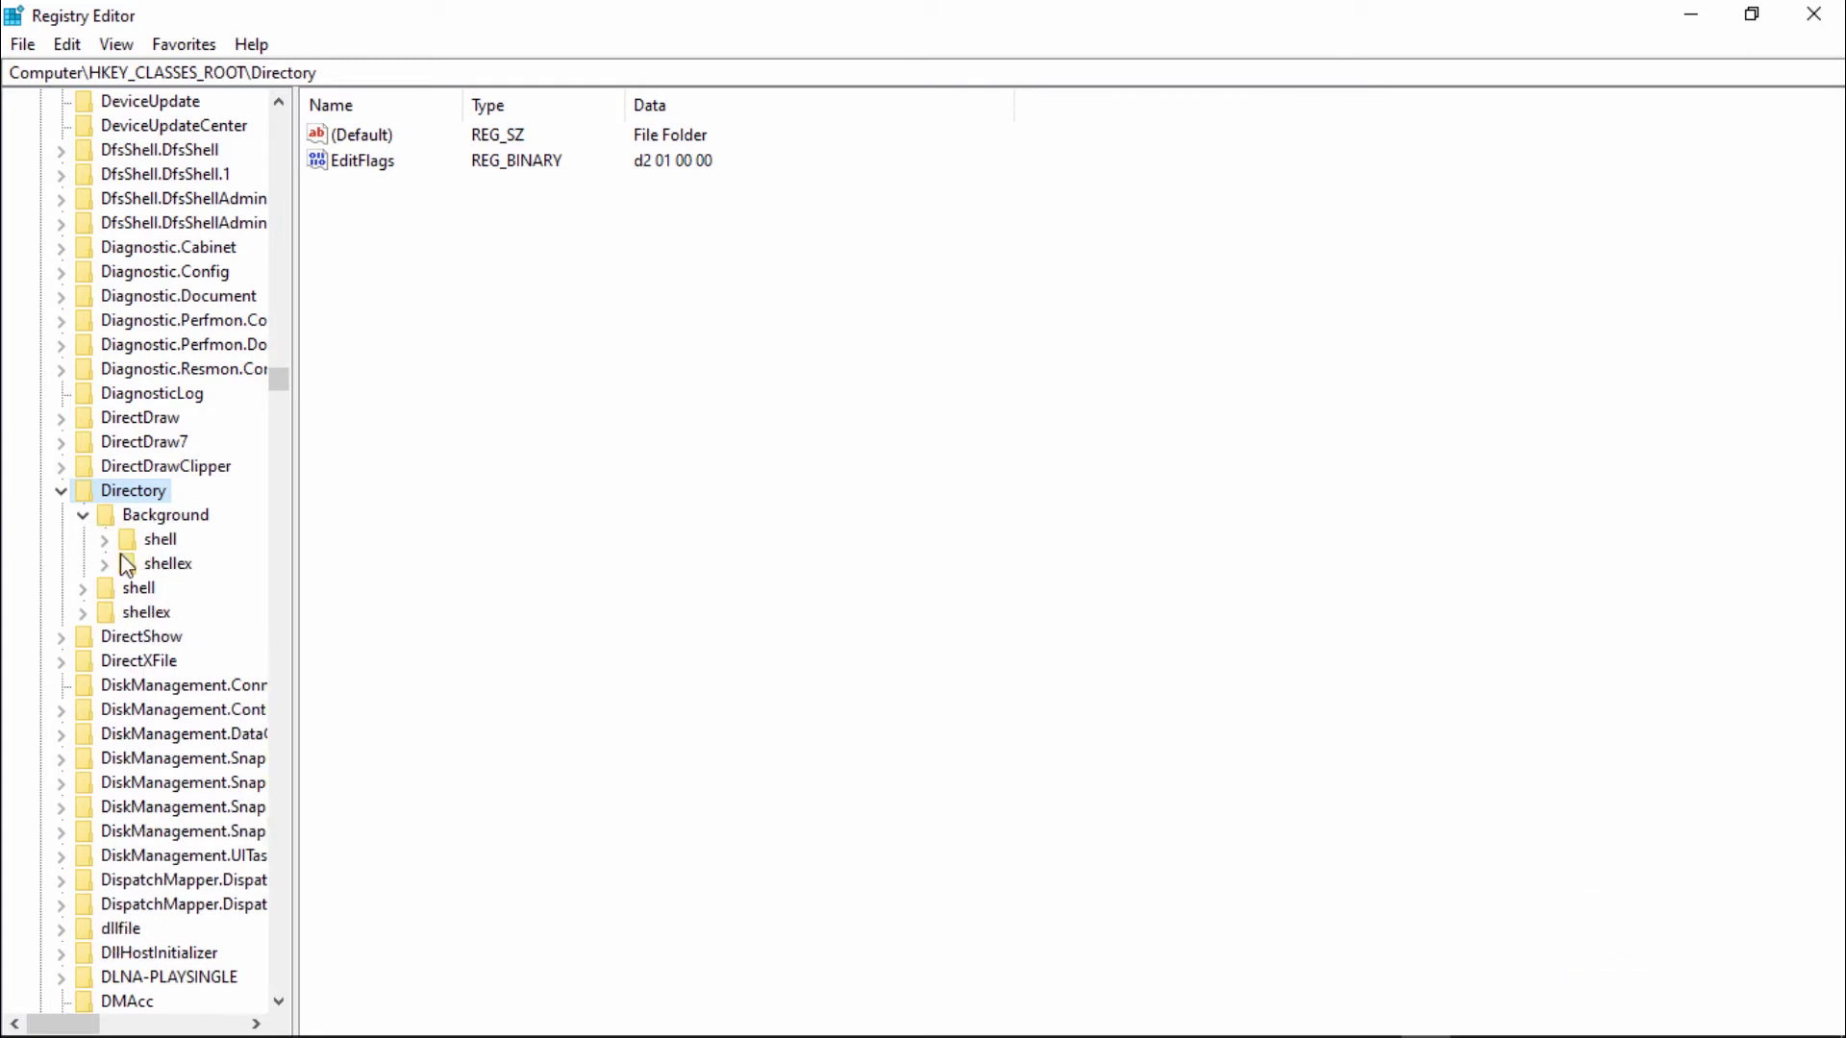
left_click(105, 564)
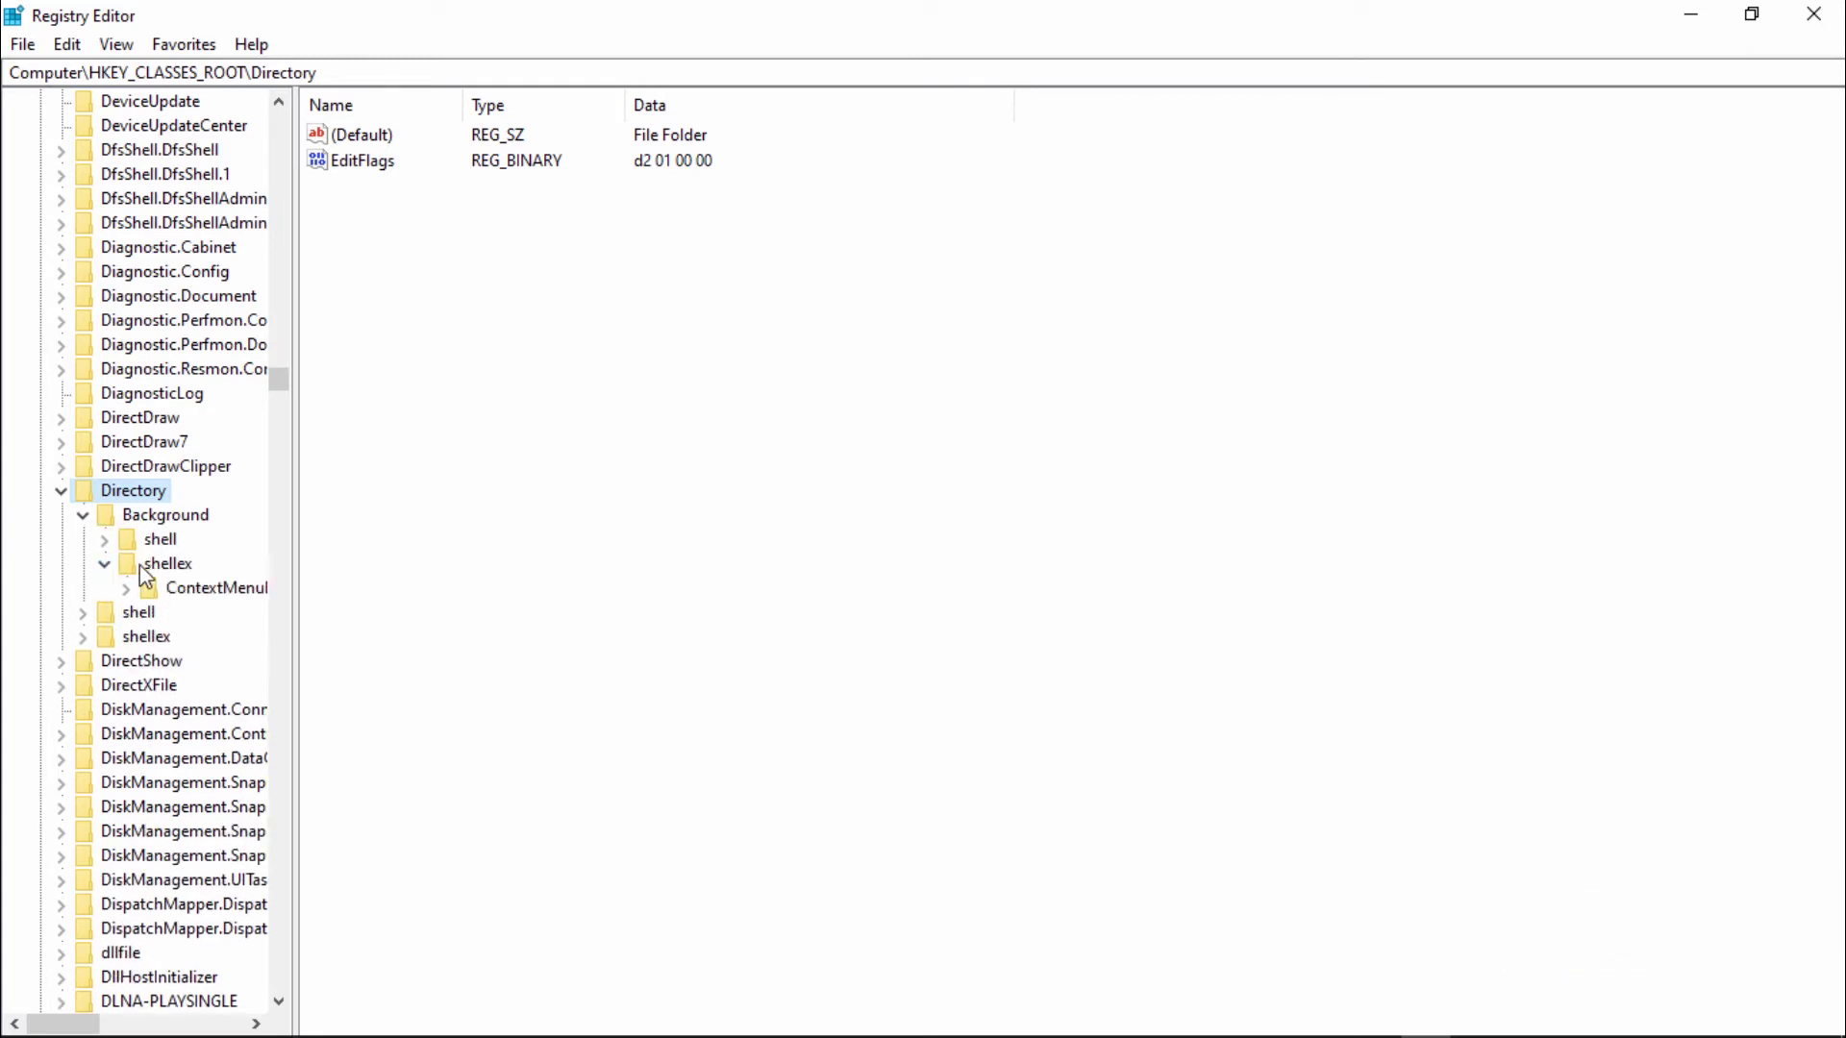
left_click(128, 589)
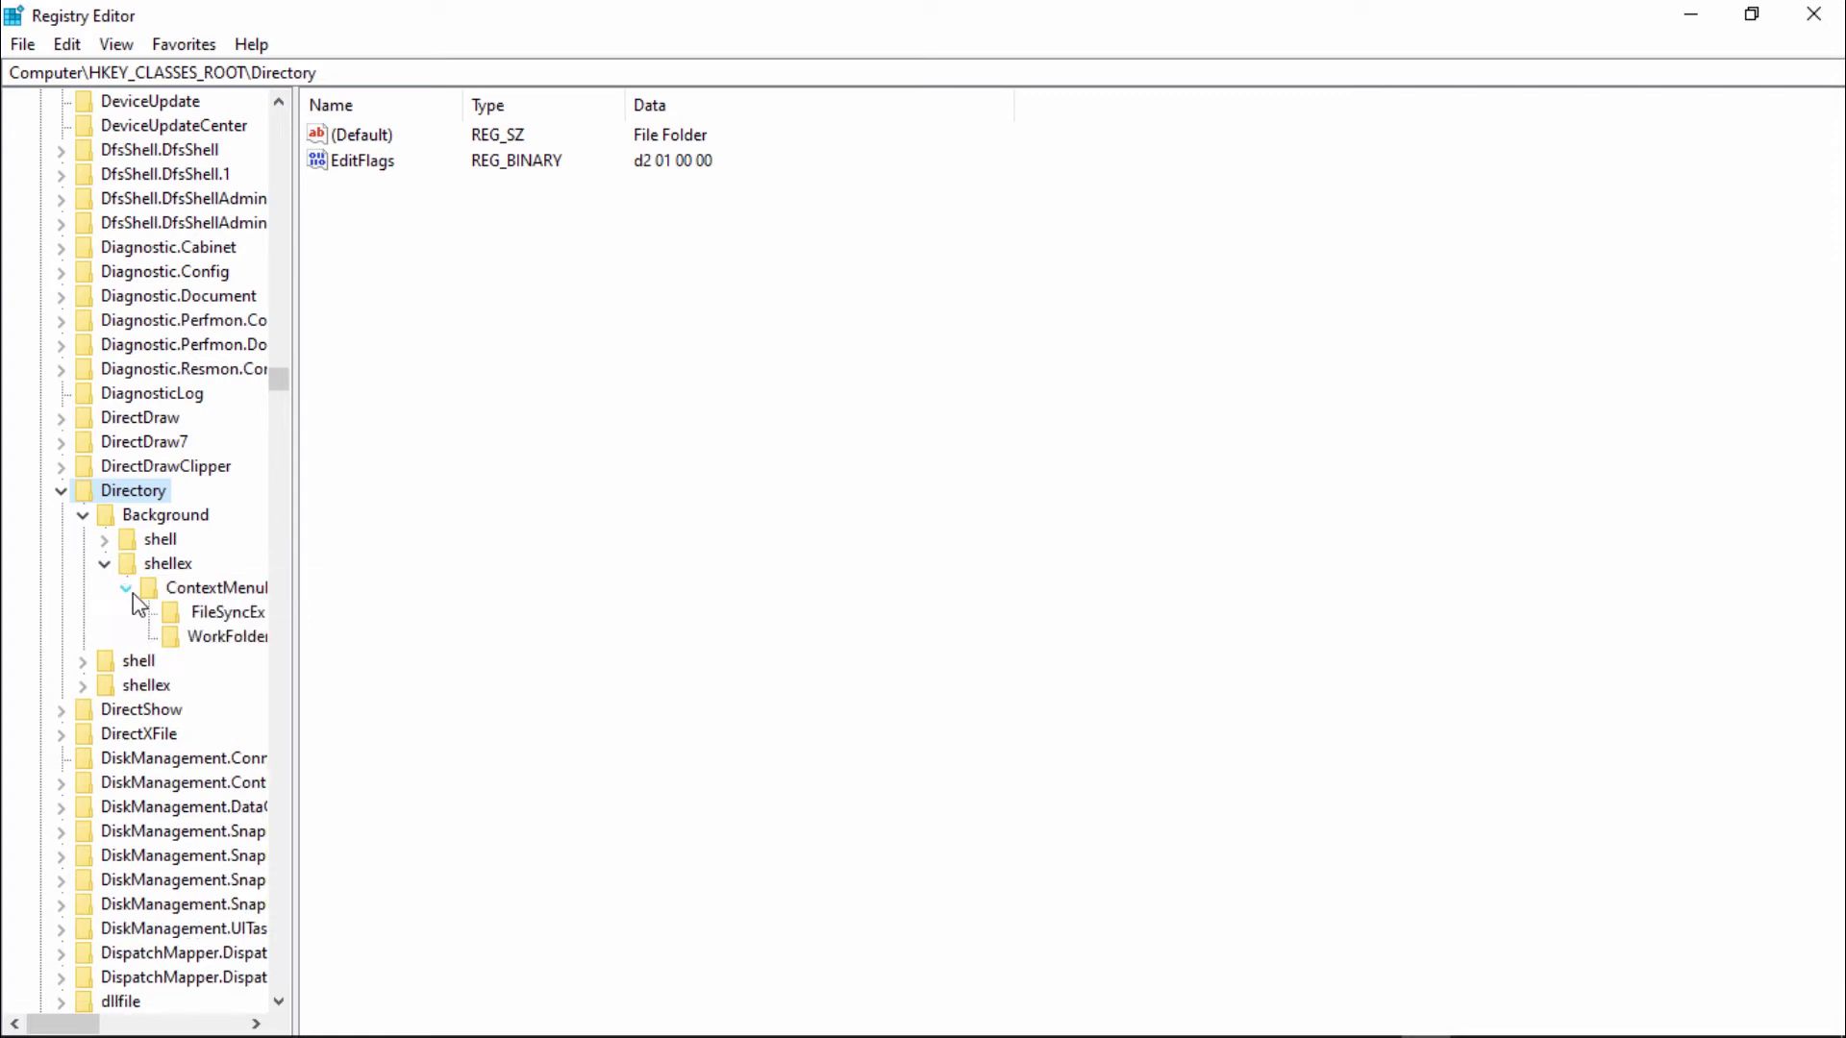
left_click(194, 591)
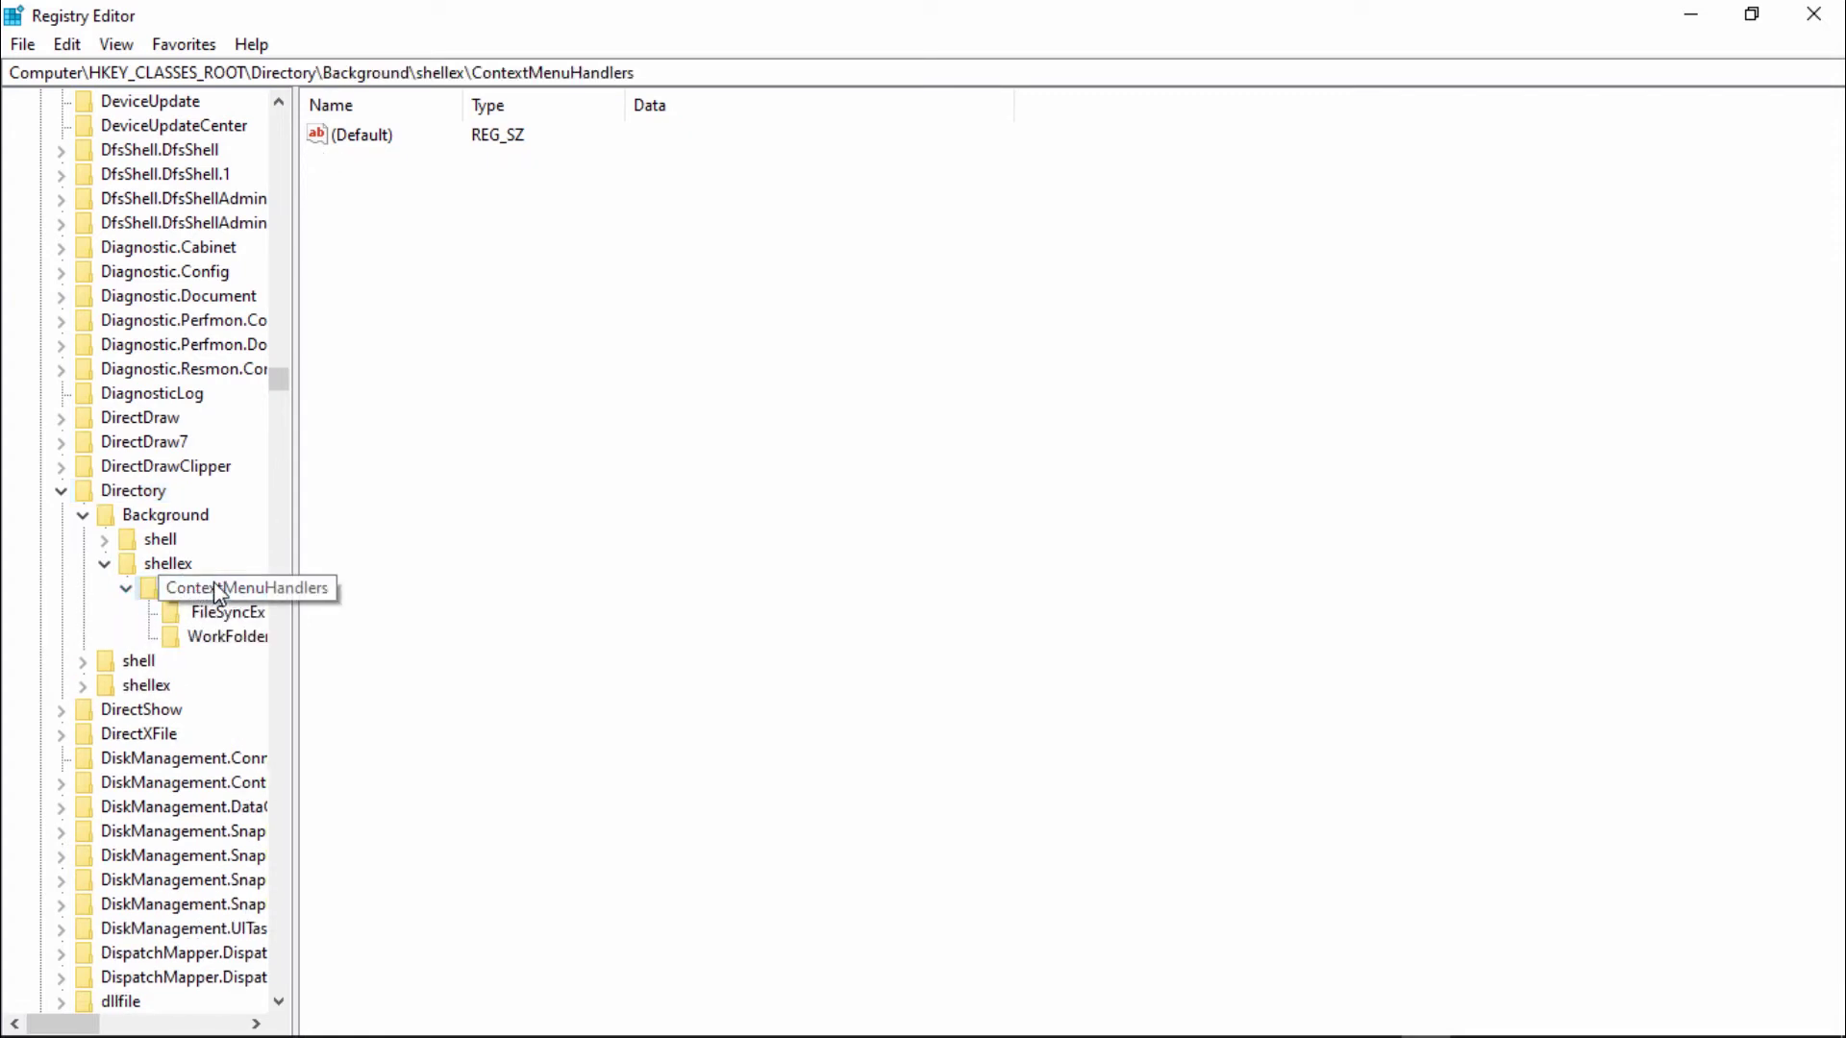
- Add a new subkey named 'New' under ContextMenuHandlers
right_click(222, 592)
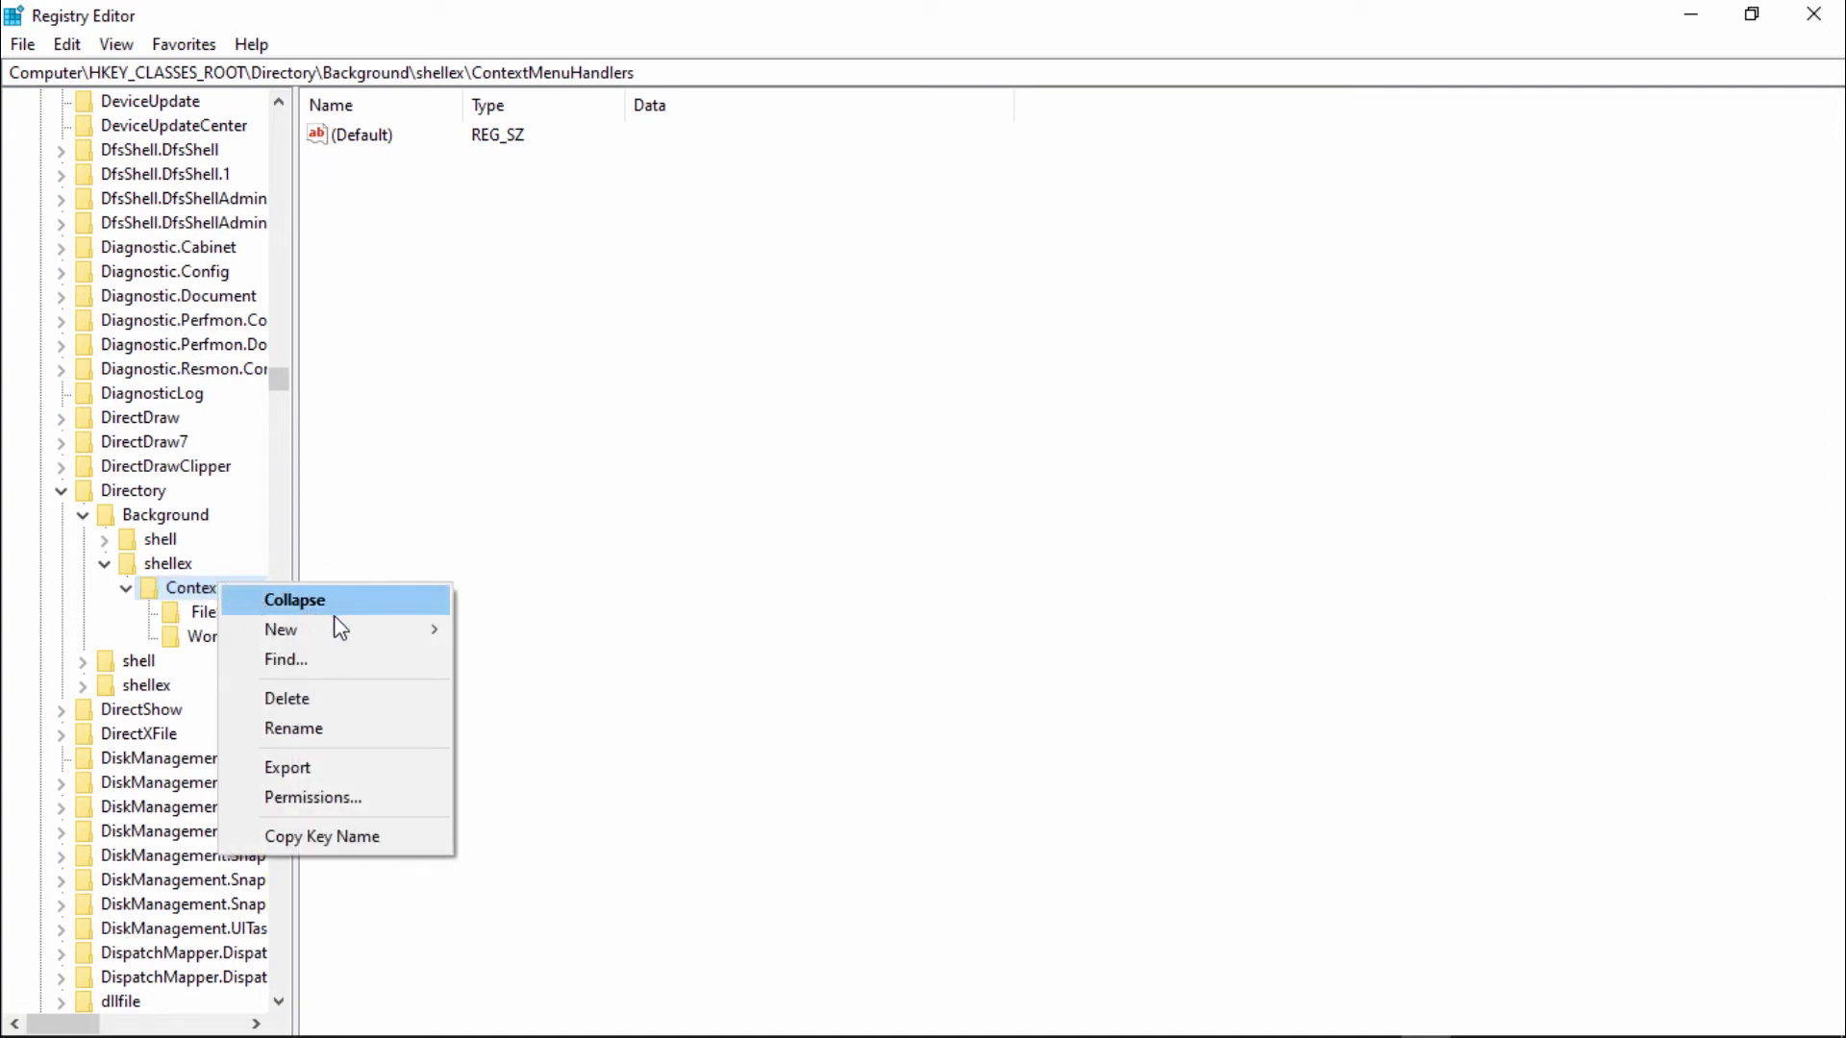
mouse_move(373, 629)
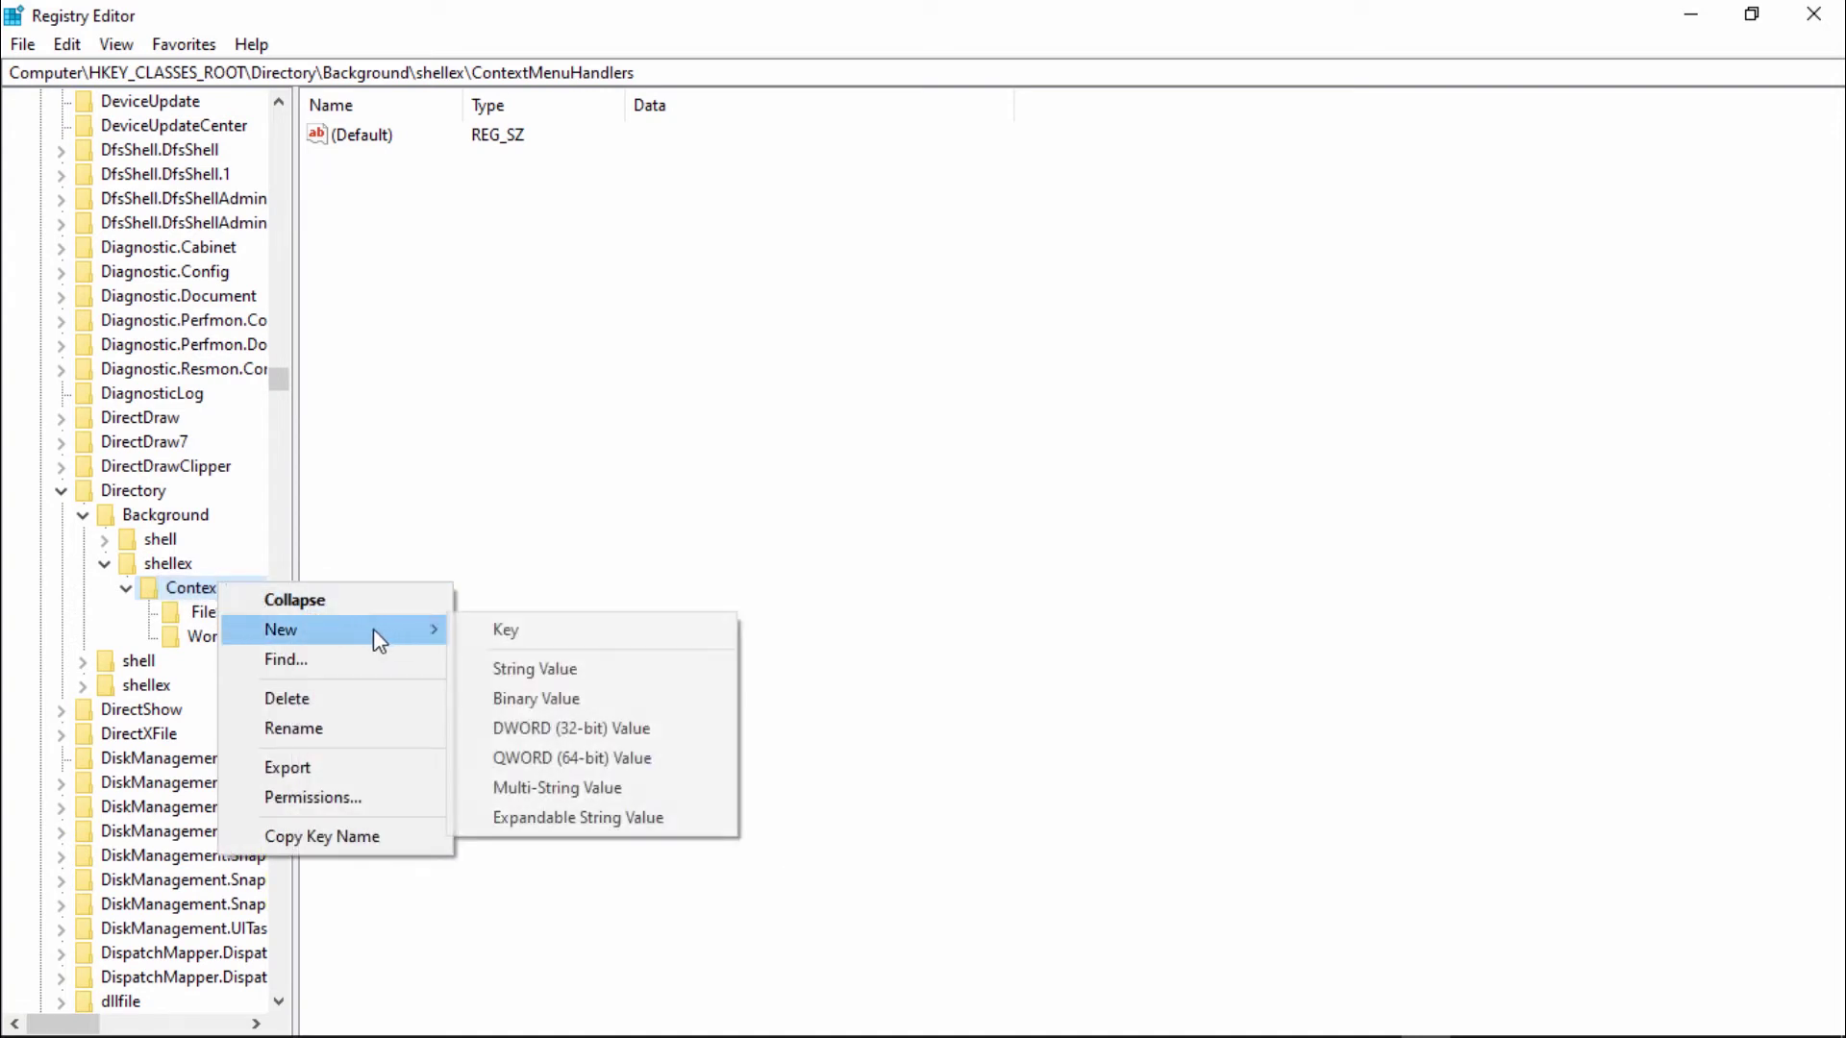
left_click(517, 639)
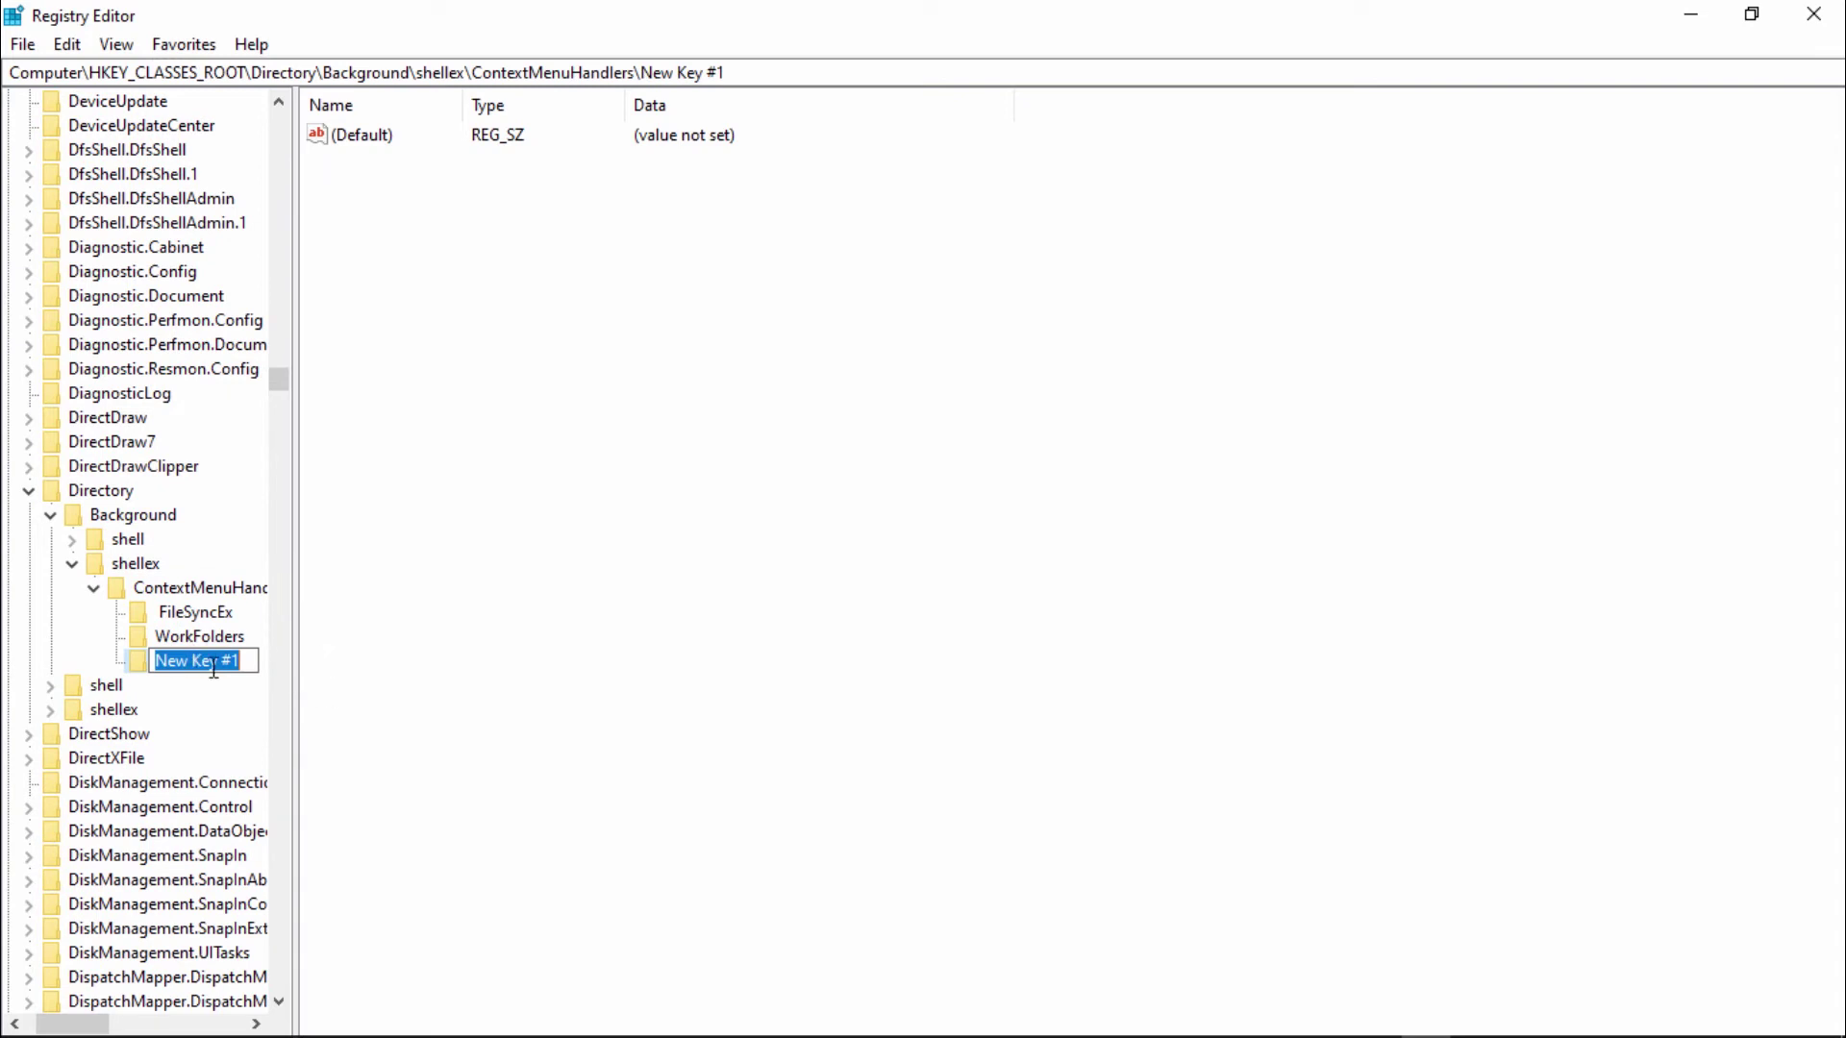
type("N")
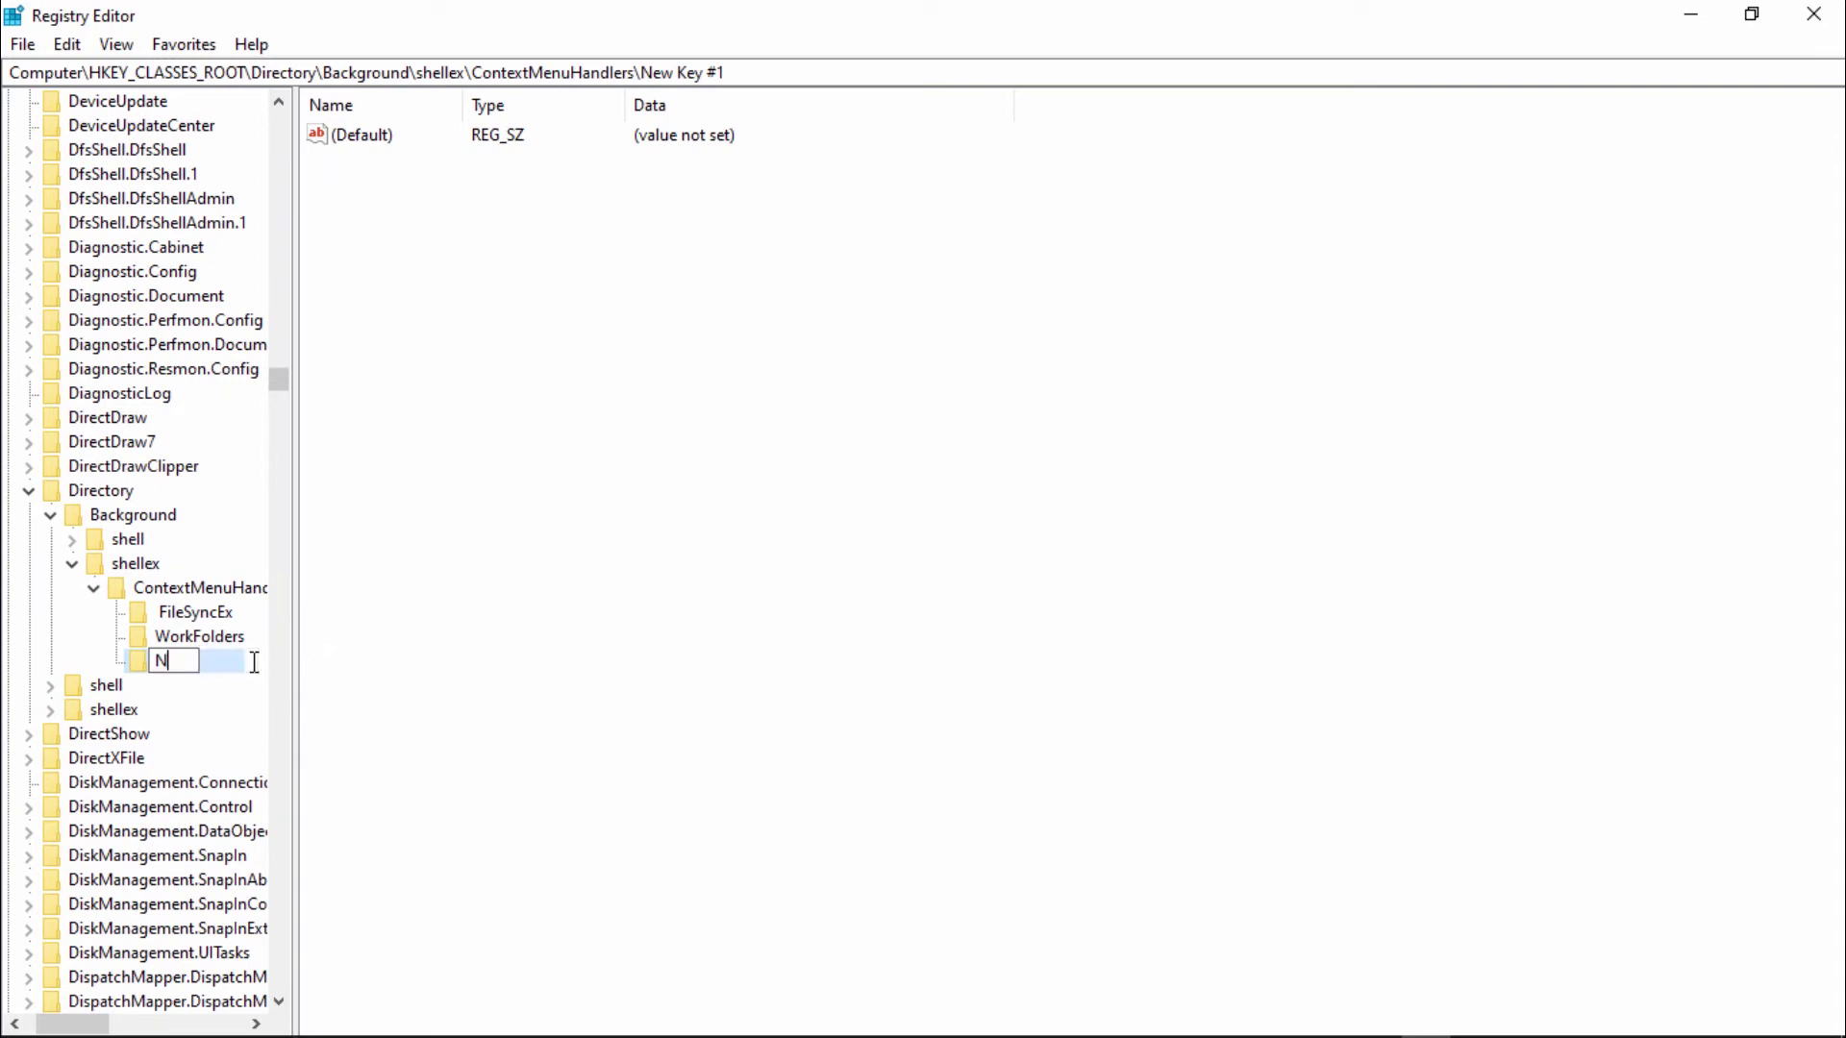
type("ew")
key("Return")
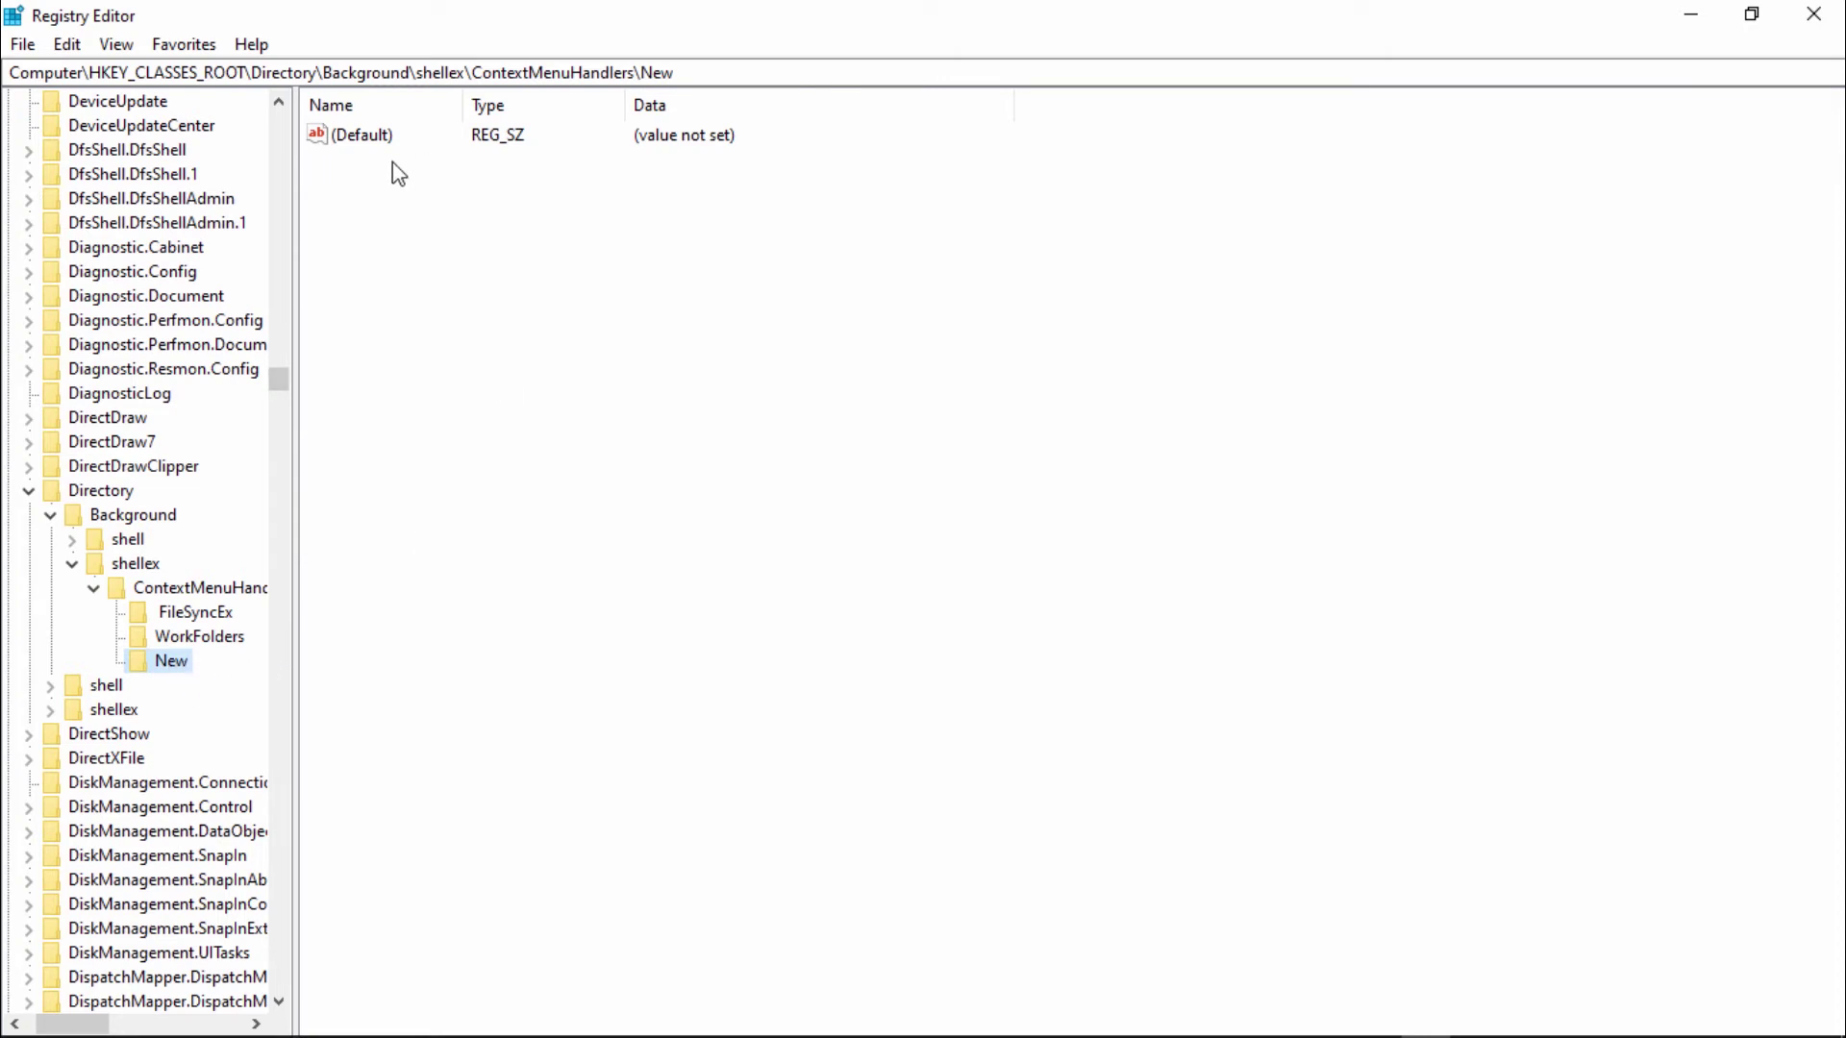
- Open the (Default) value for editing and copy the GUID line from Notepad
right_click(355, 144)
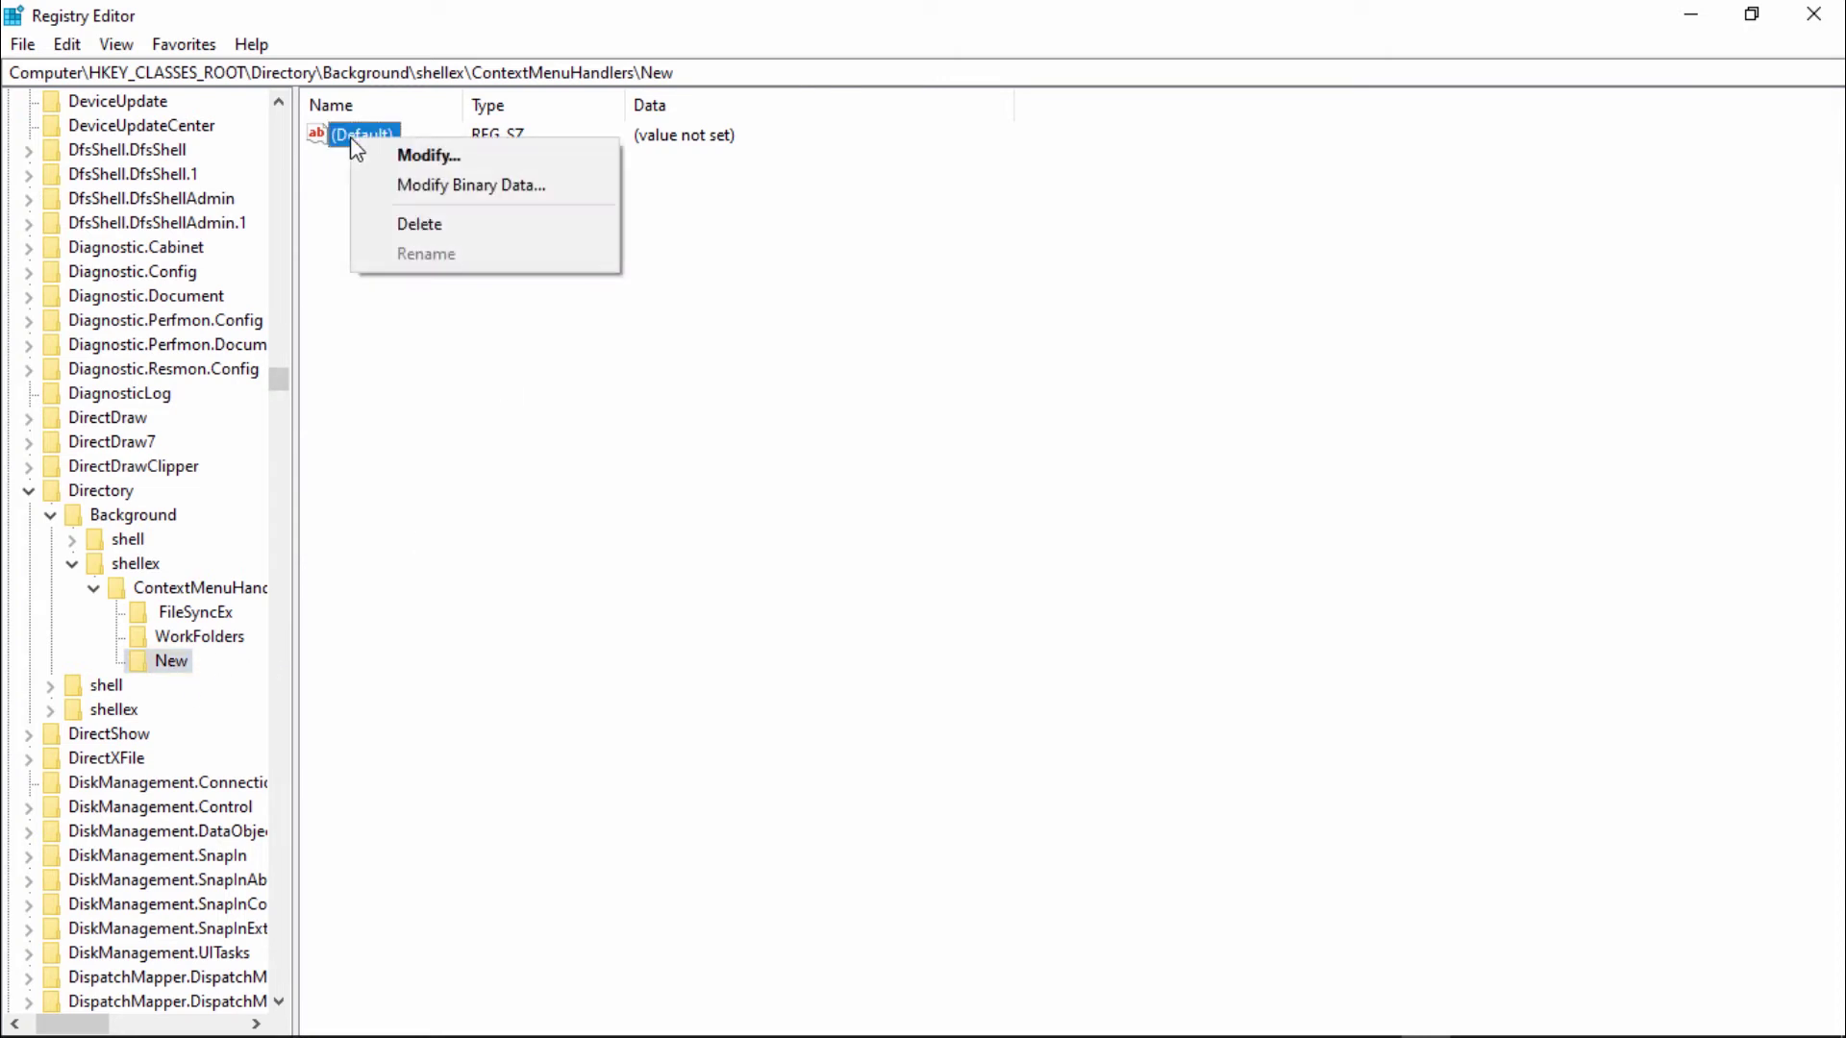
left_click(474, 165)
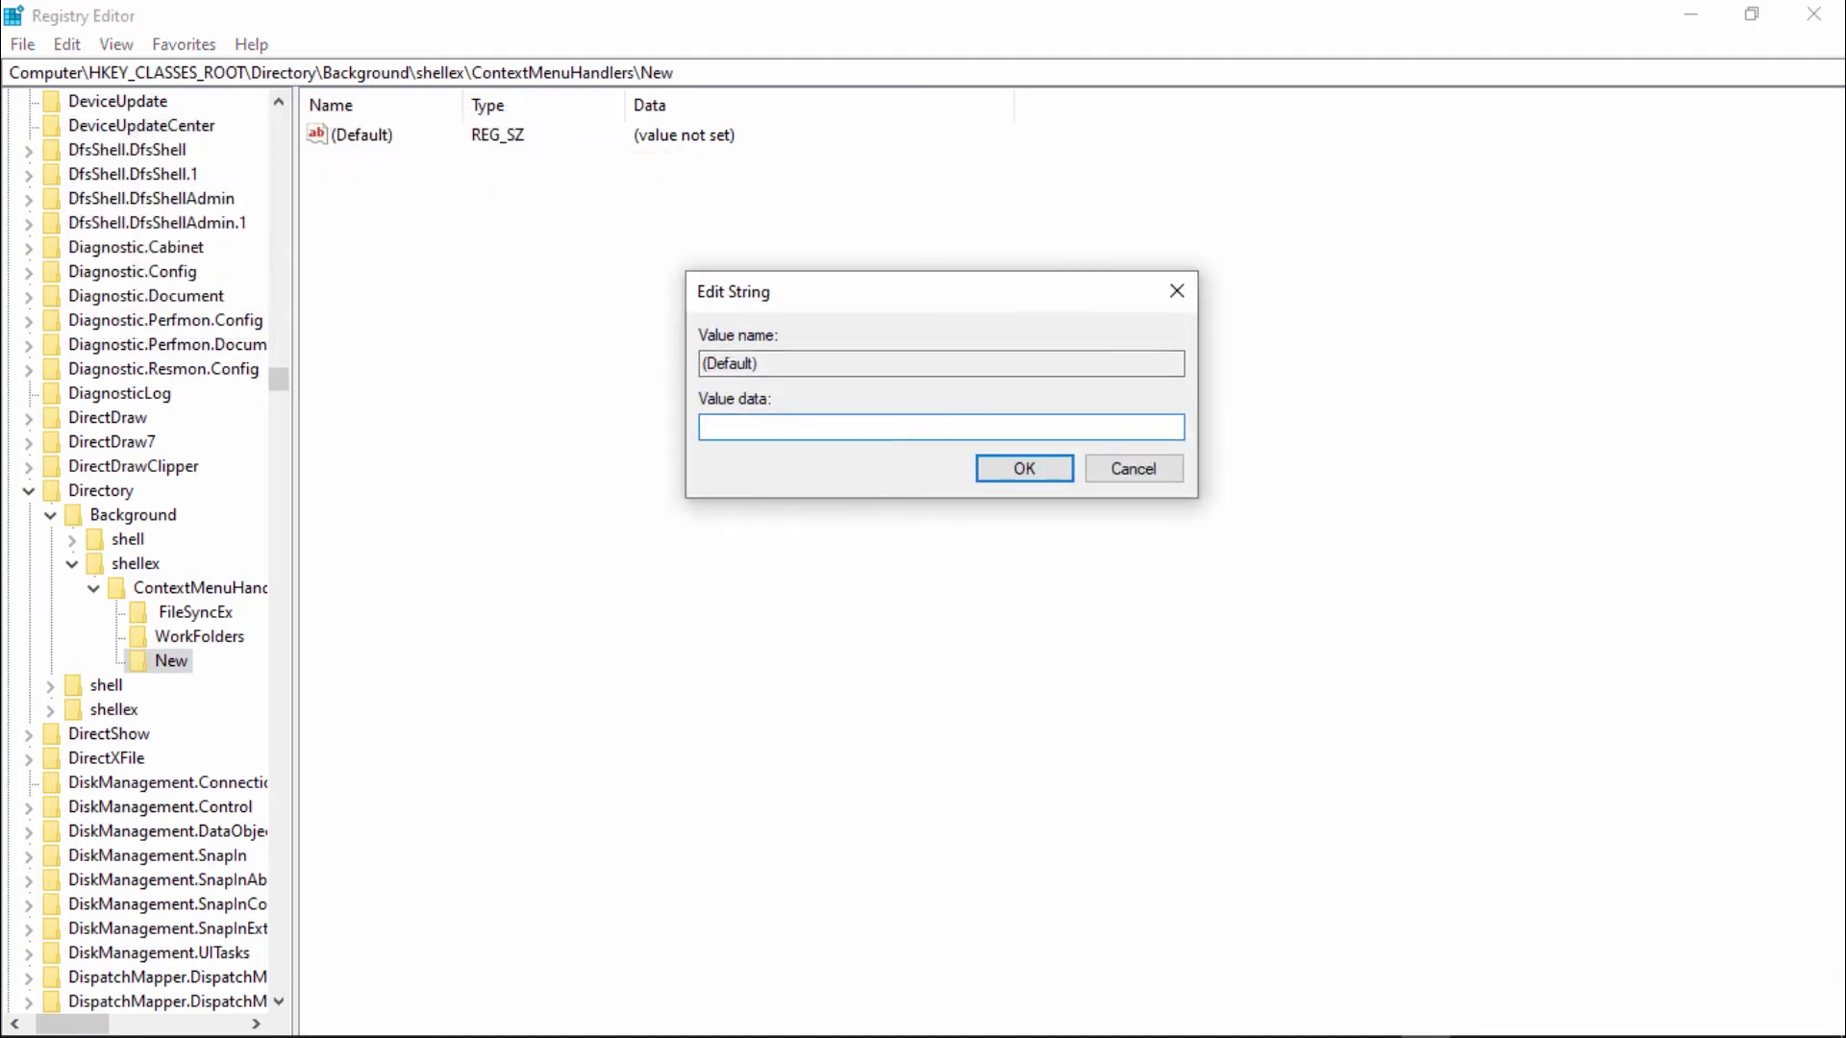
left_click(1276, 1017)
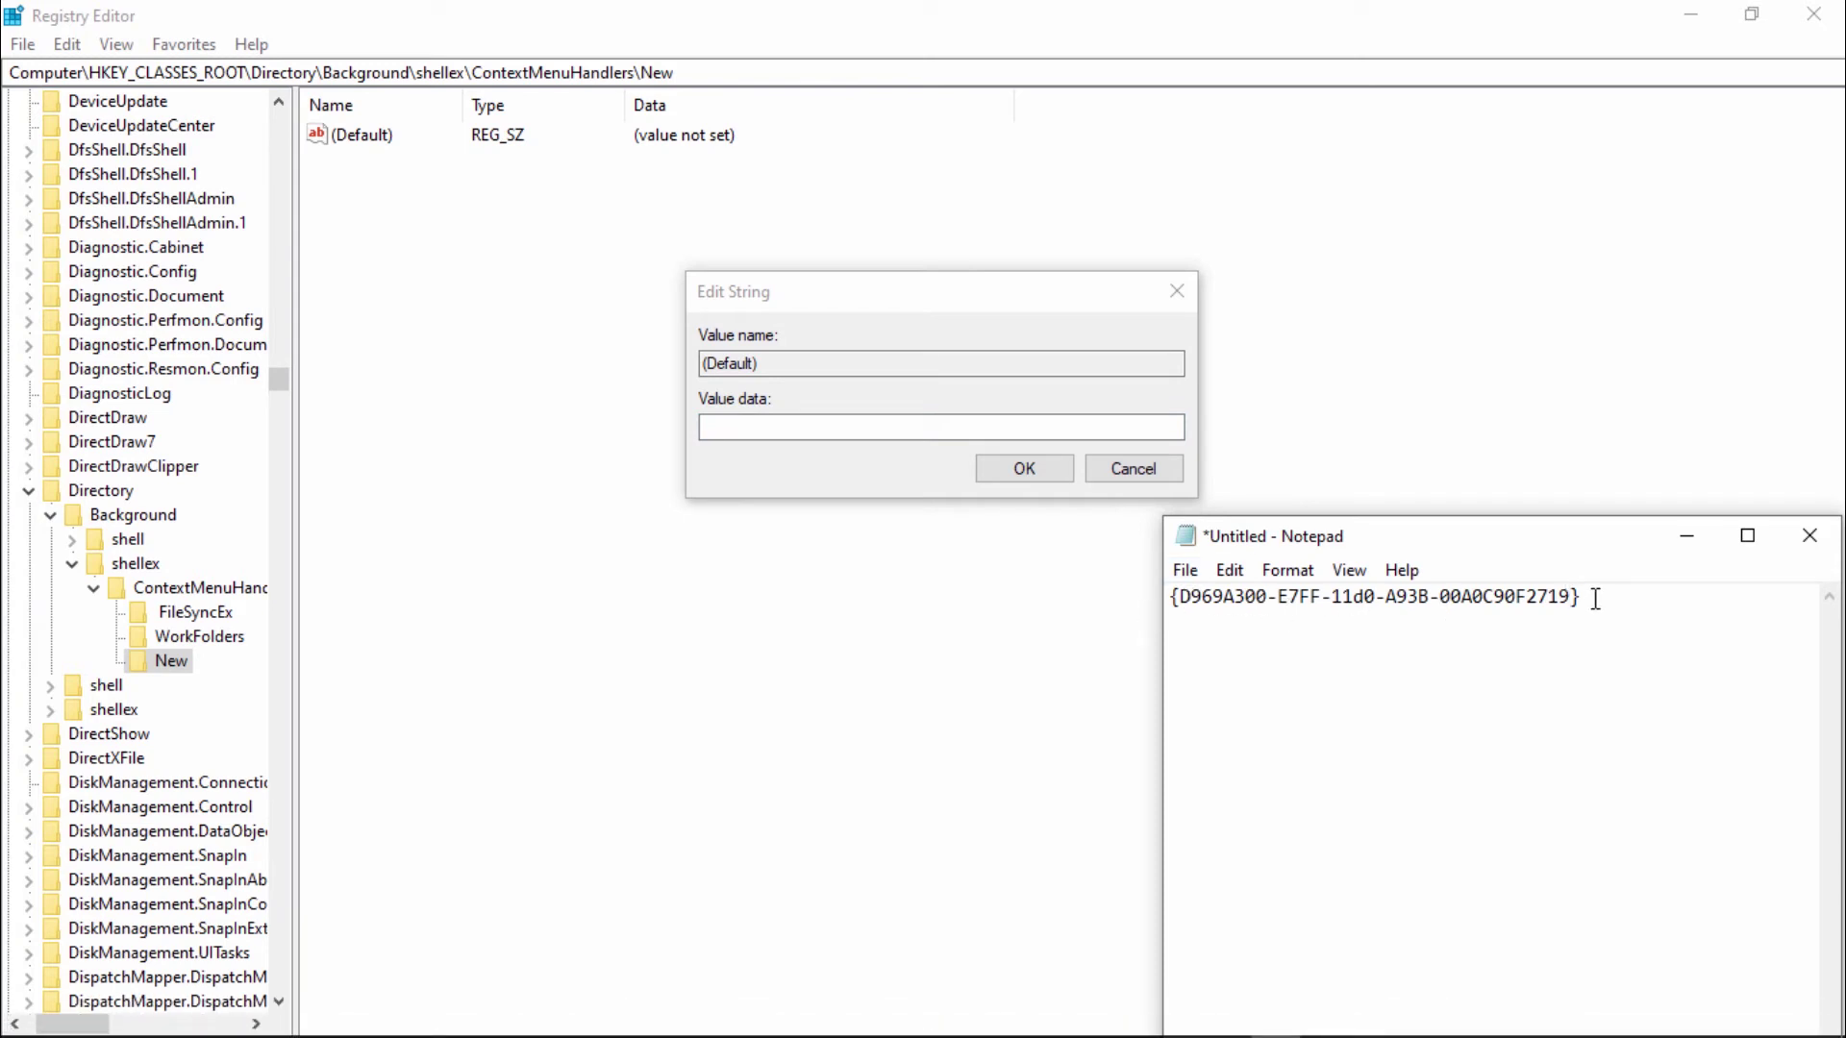
left_click_drag(1596, 597, 1126, 597)
right_click(1282, 589)
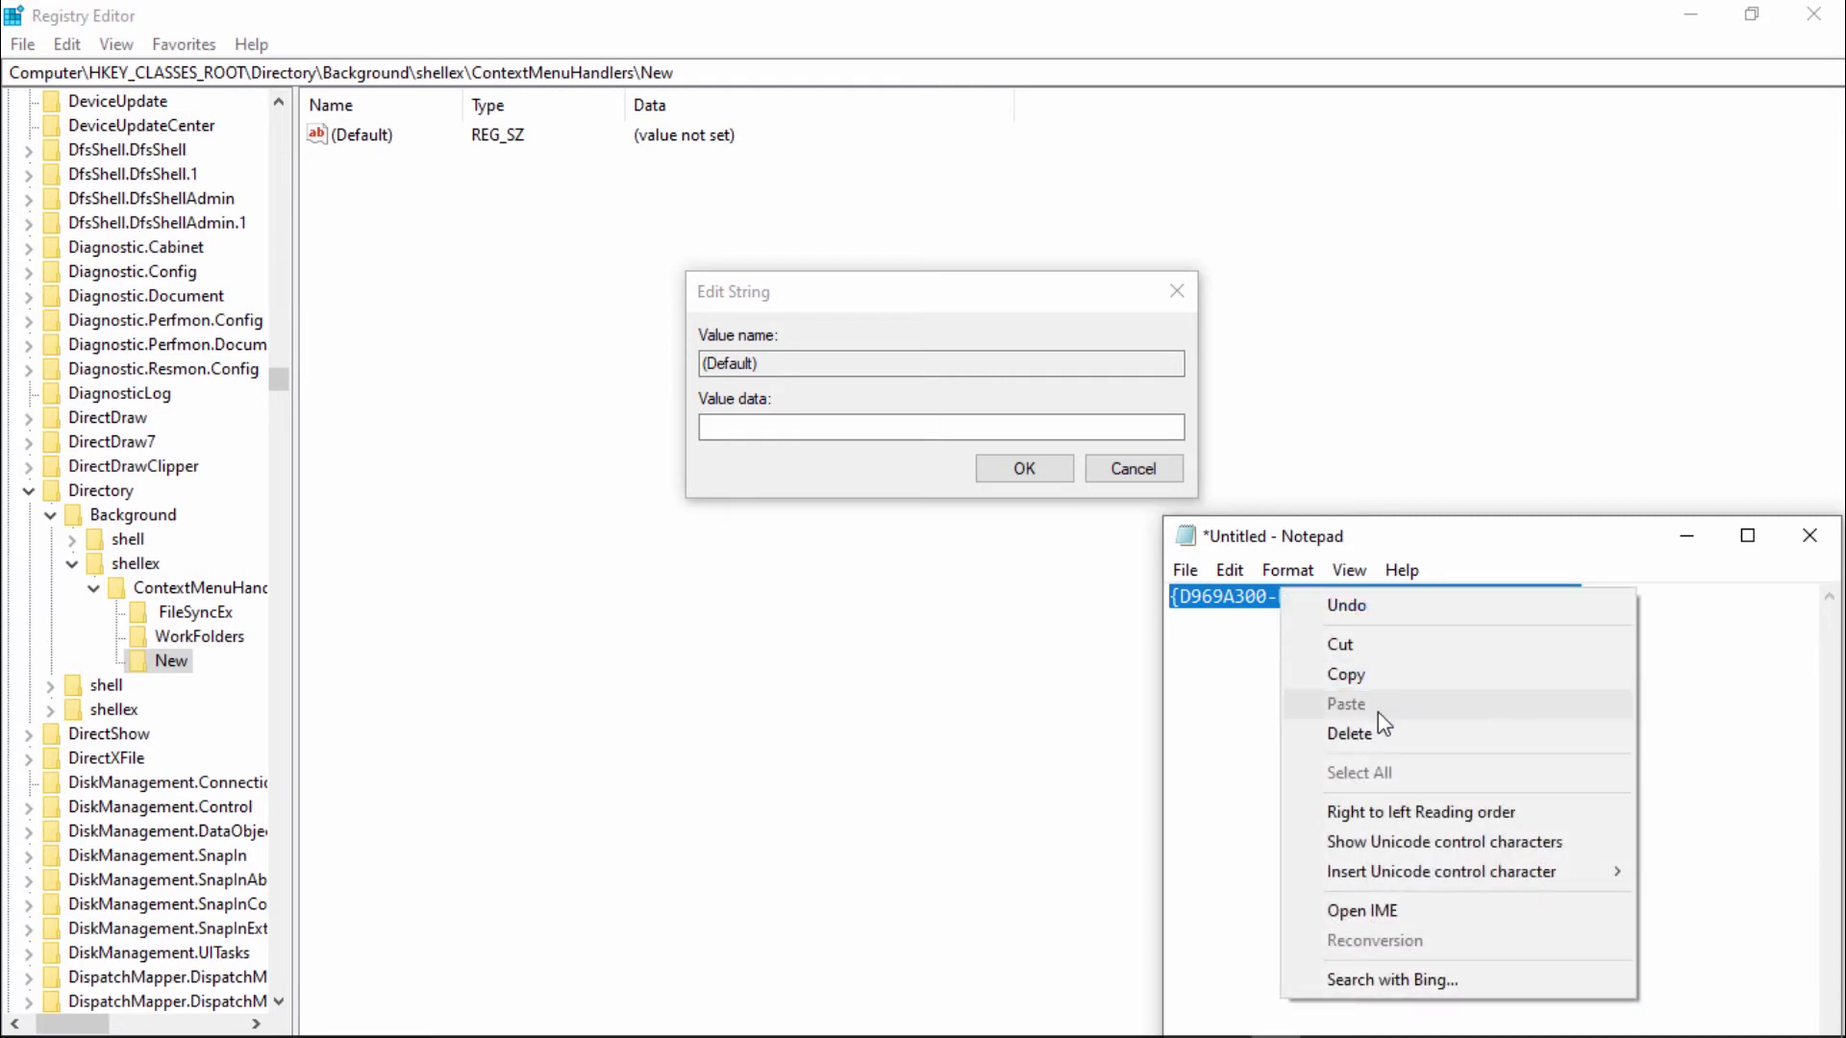
left_click(1398, 673)
left_click(1691, 537)
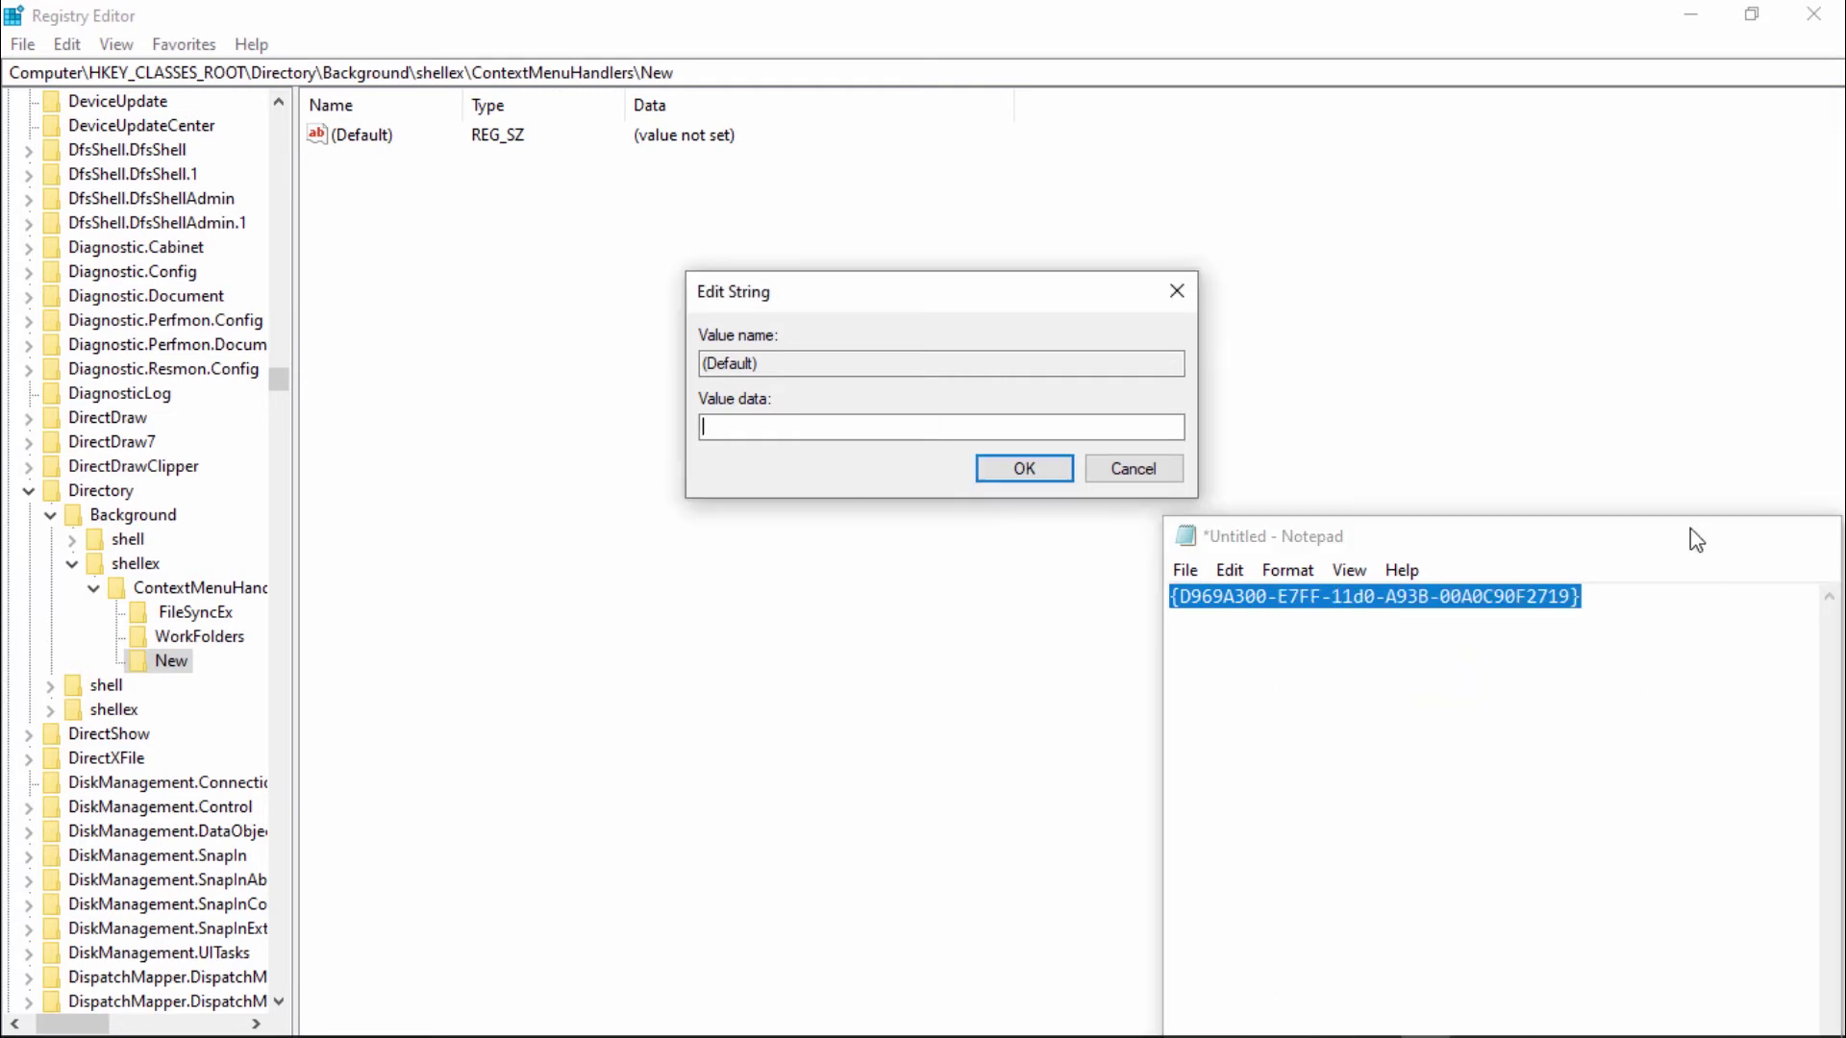
- Paste {D969A300-E7FF-11d0-A93B-00A0C90F2719} as the value data and confirm it
right_click(775, 427)
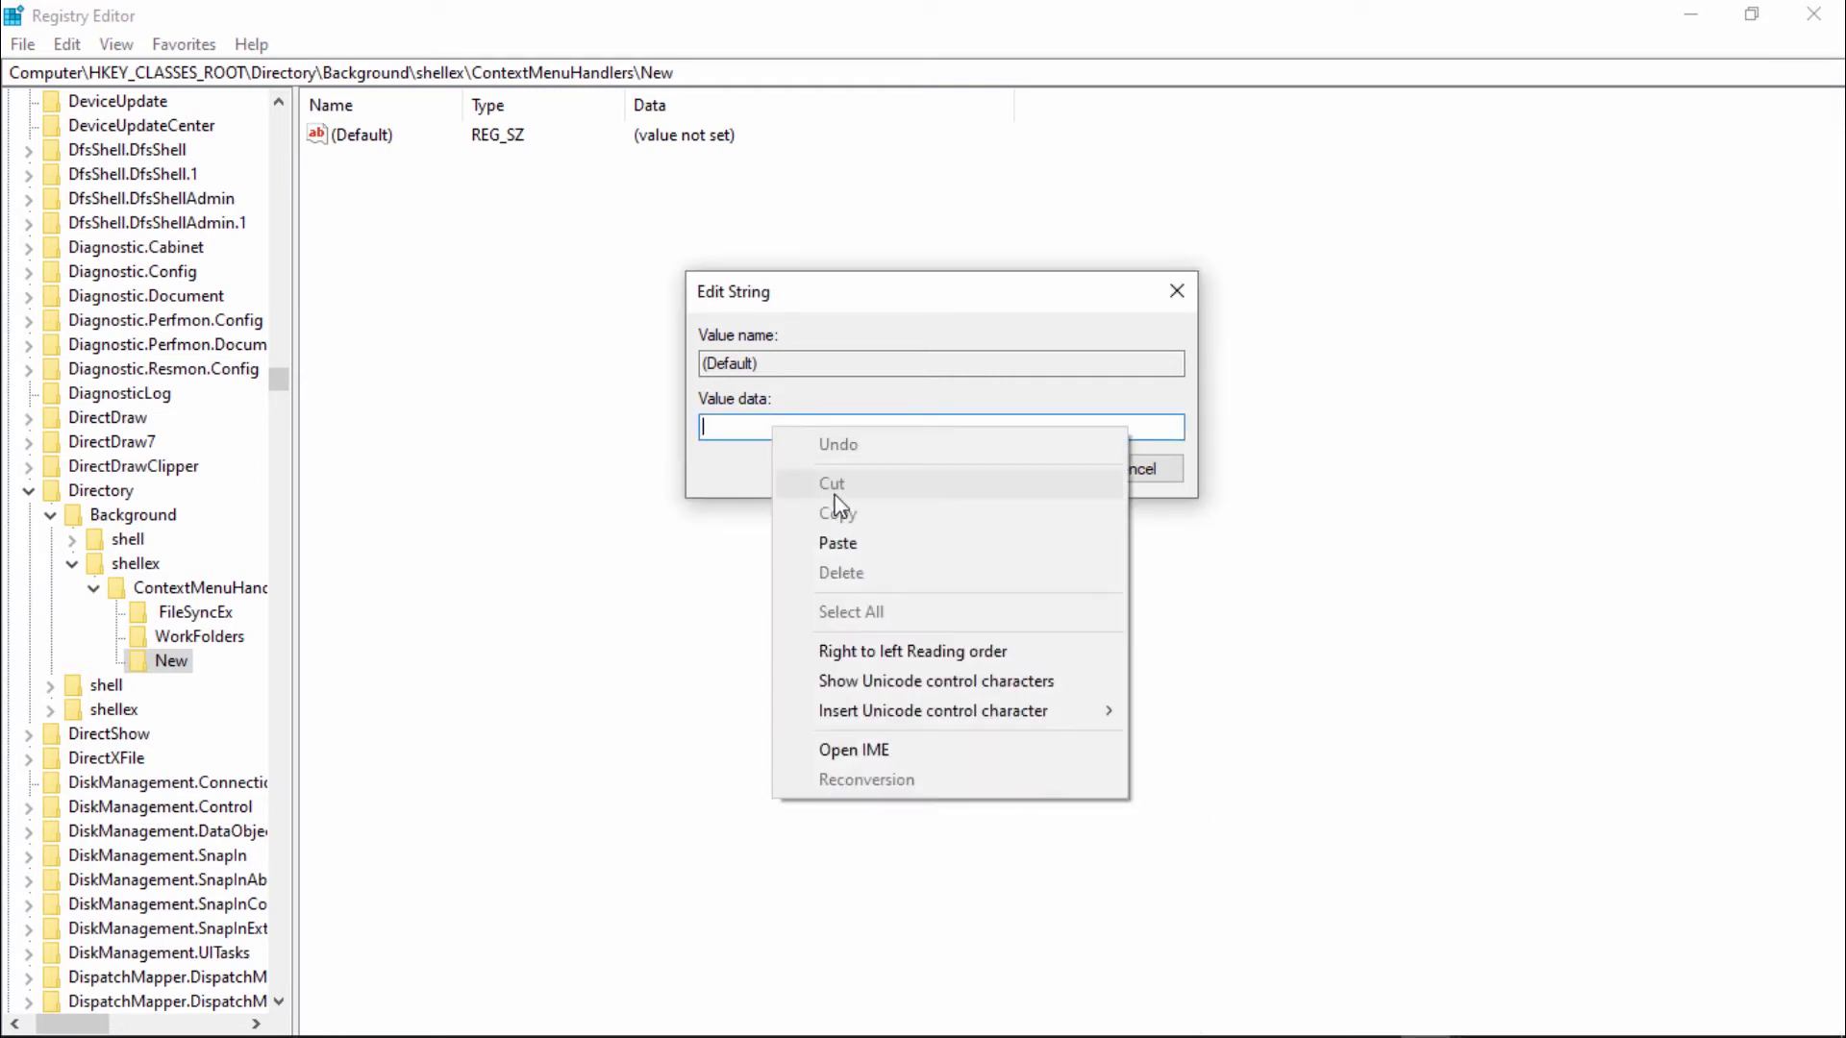
left_click(842, 544)
left_click(1024, 480)
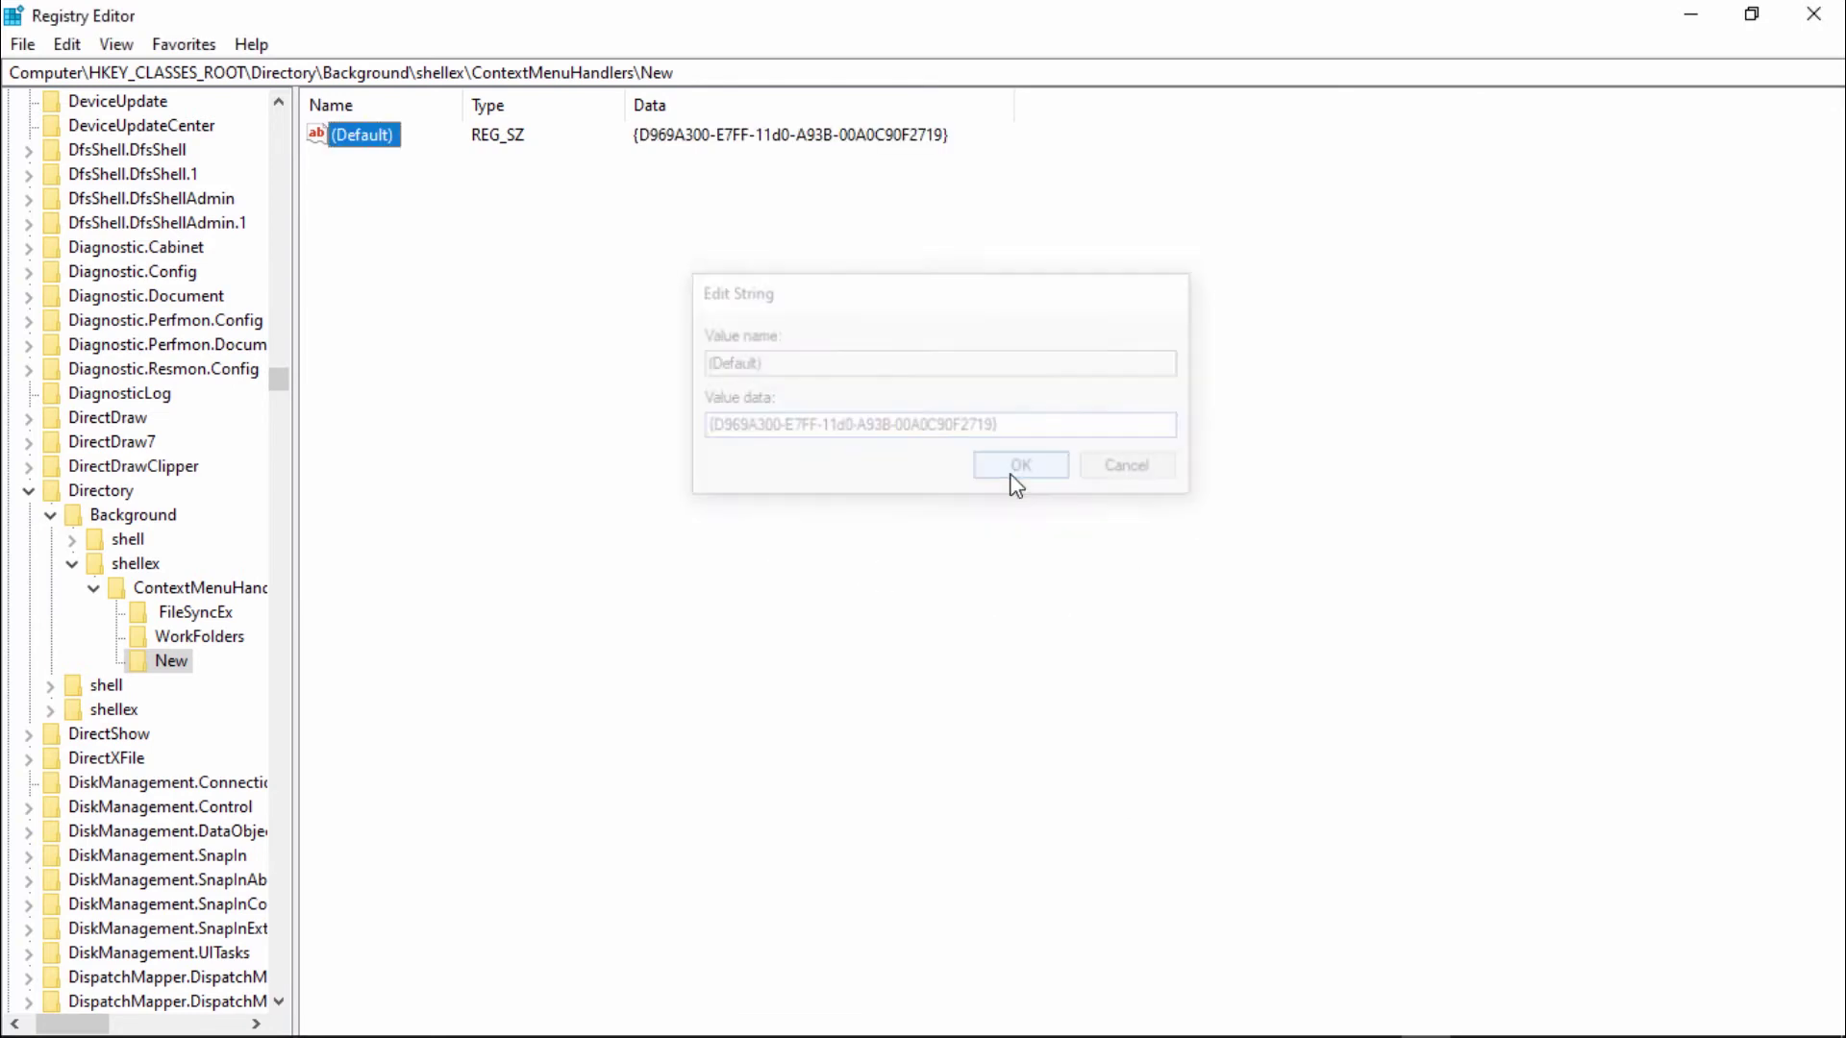
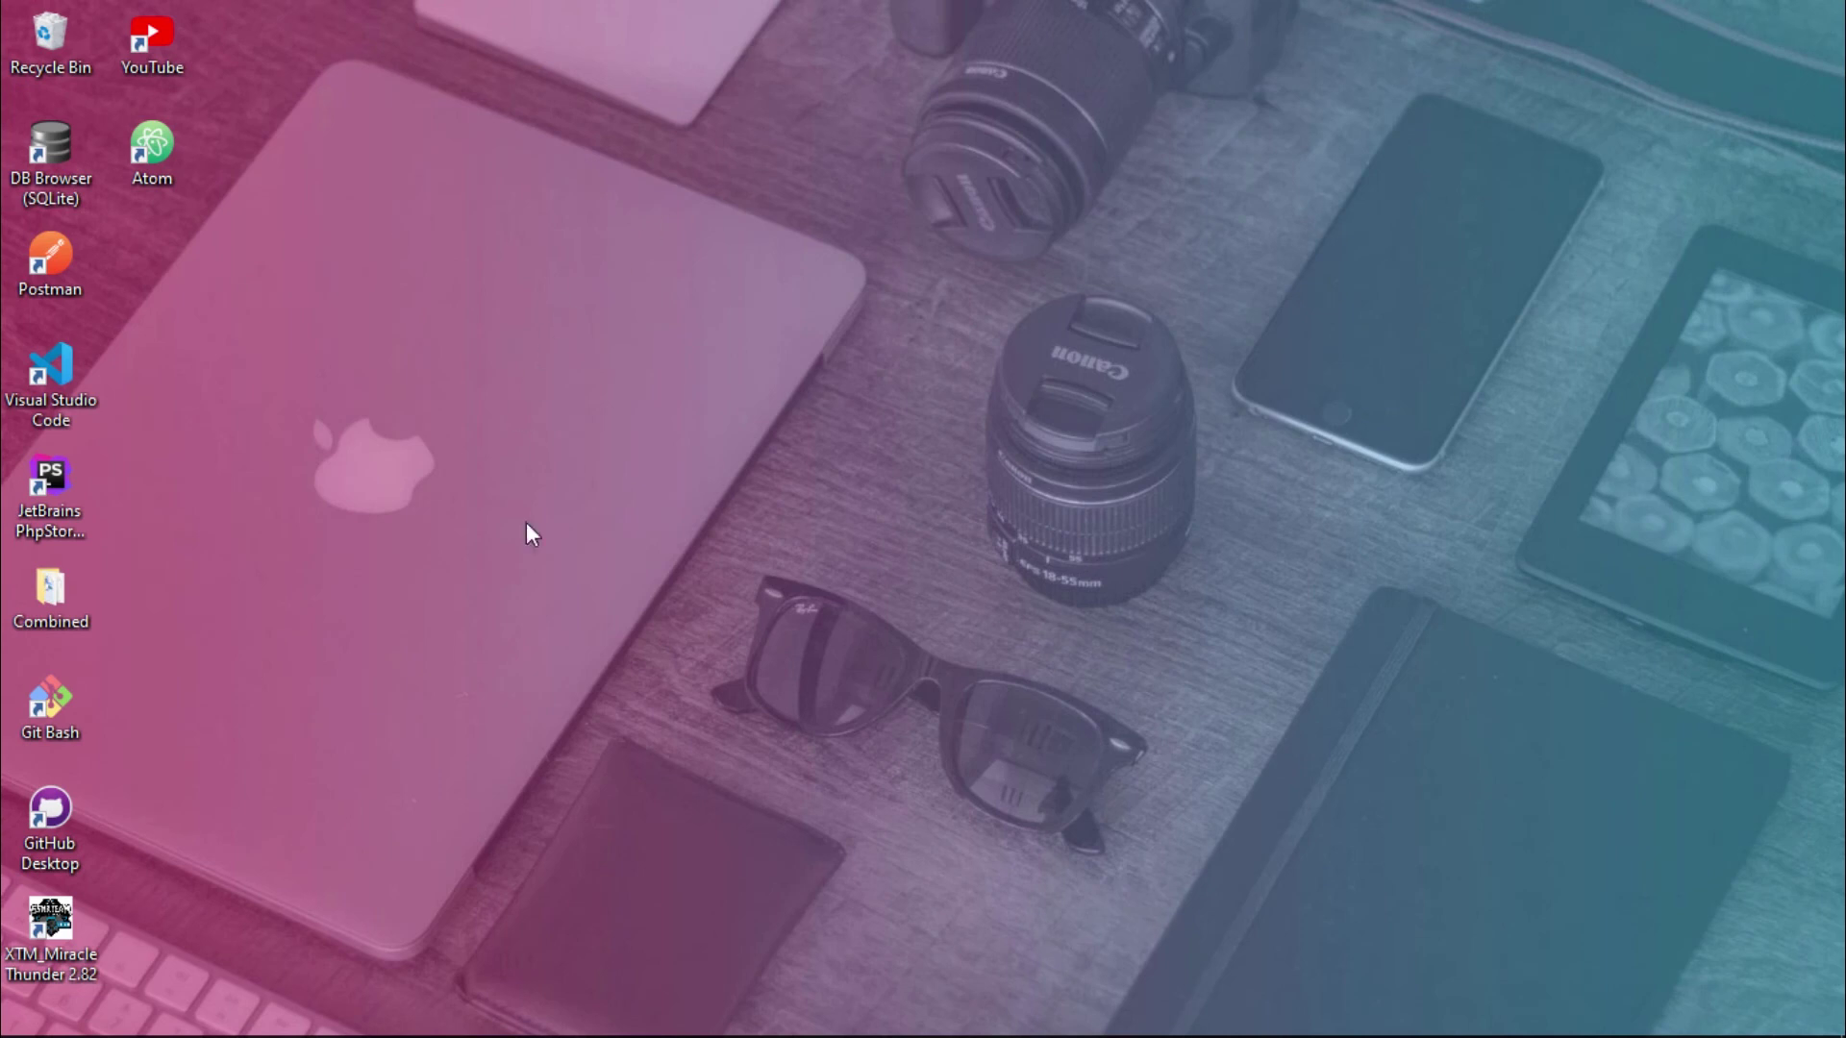
- Create a folder on the desktop from the right-click New menu, keeping the name 'New folder'
right_click(728, 420)
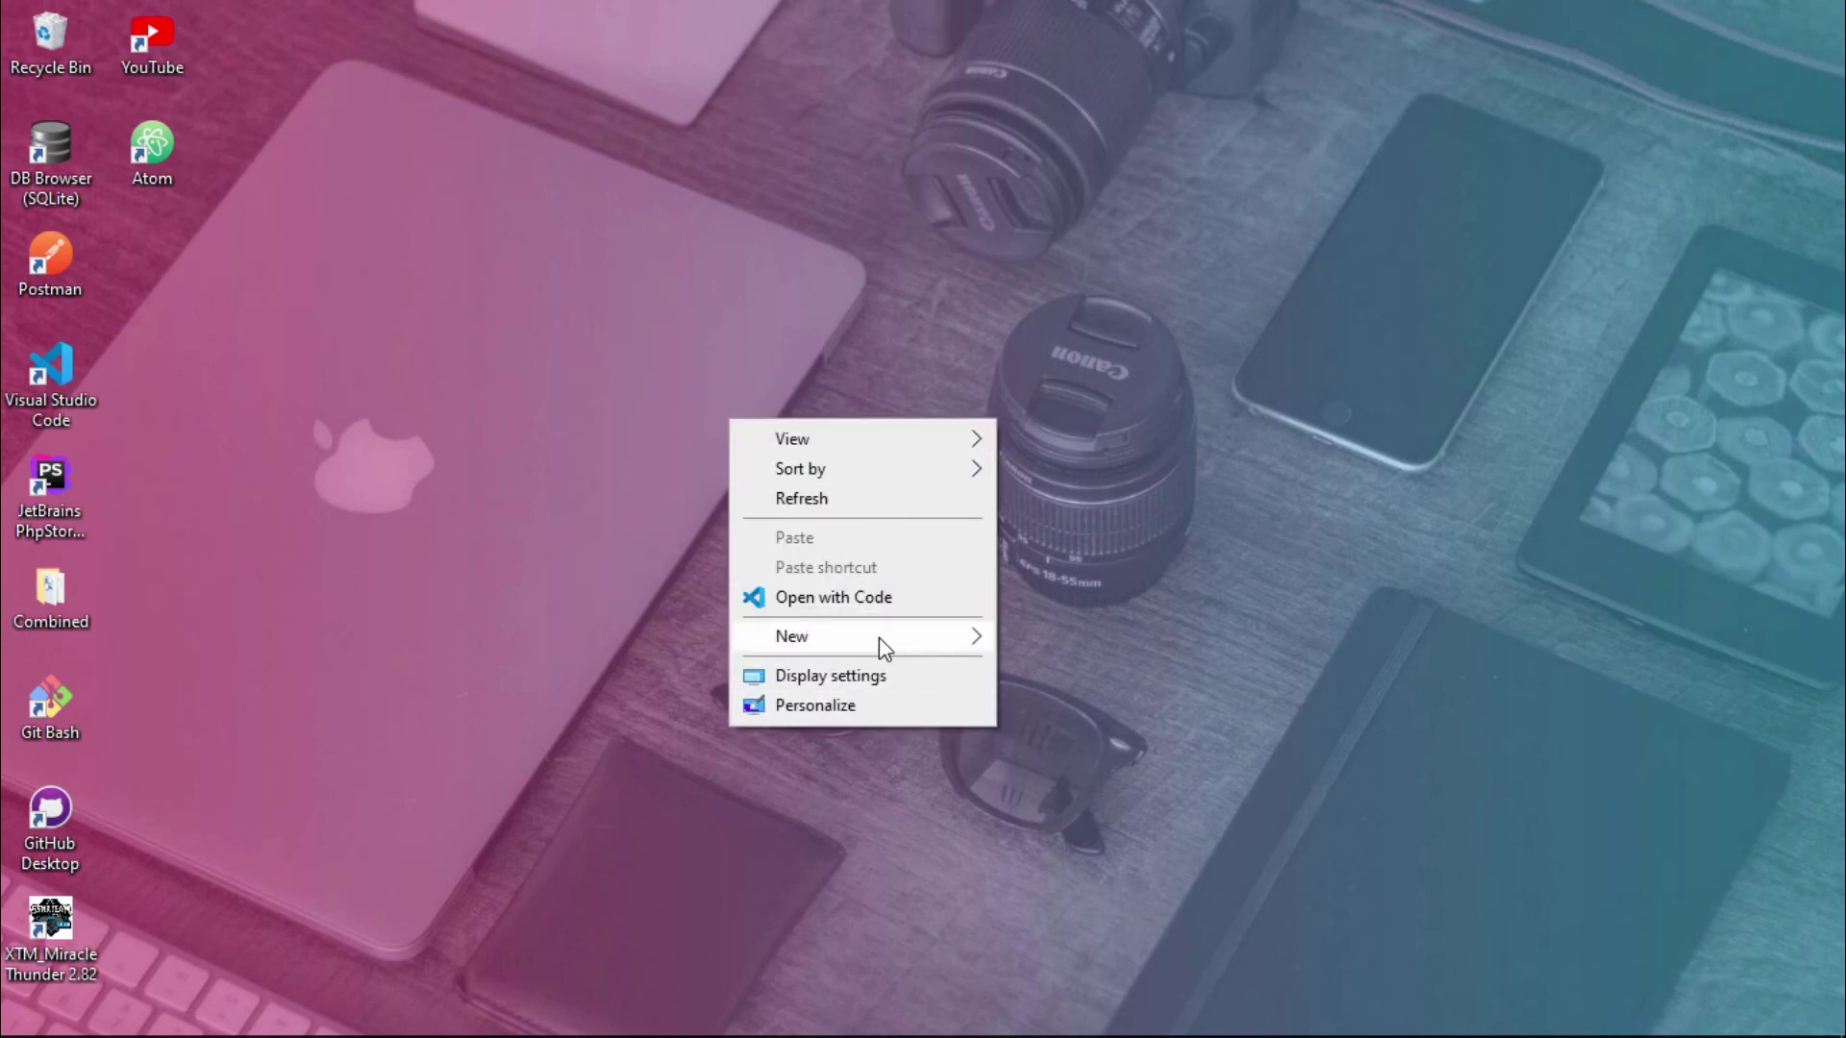
mouse_move(861, 638)
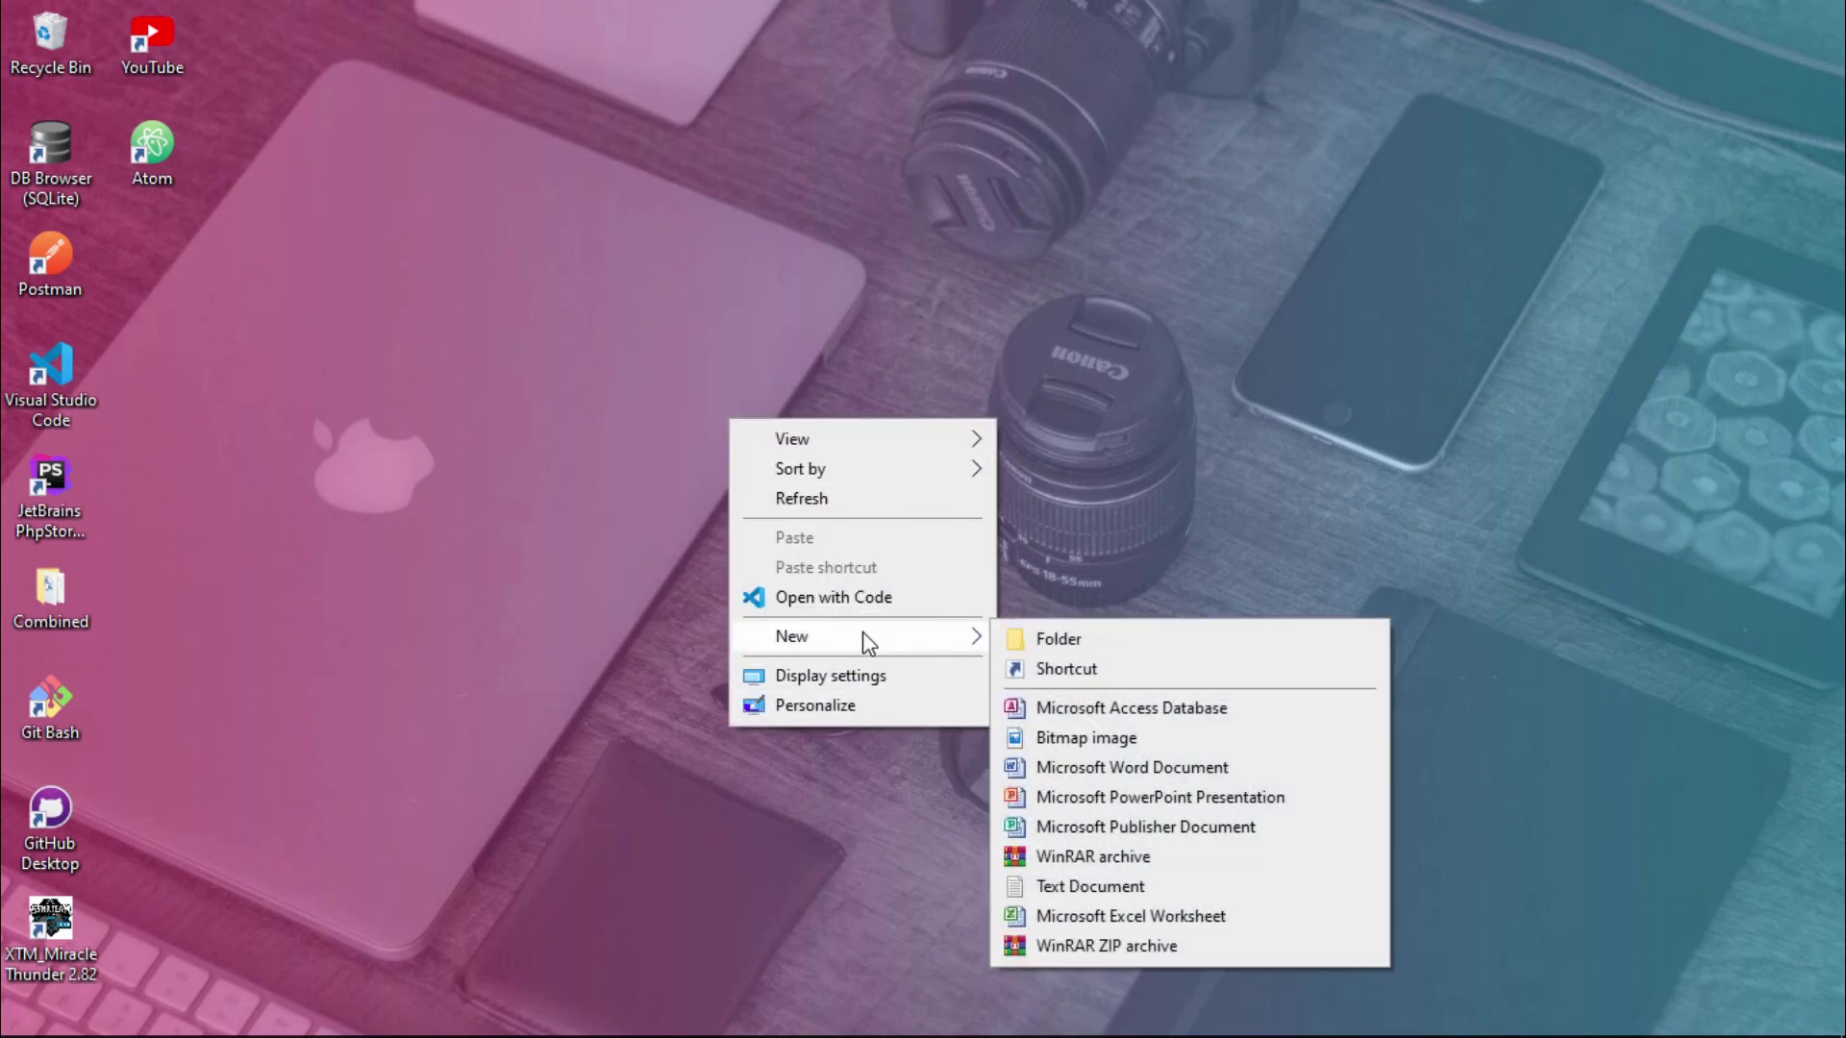
left_click(1064, 638)
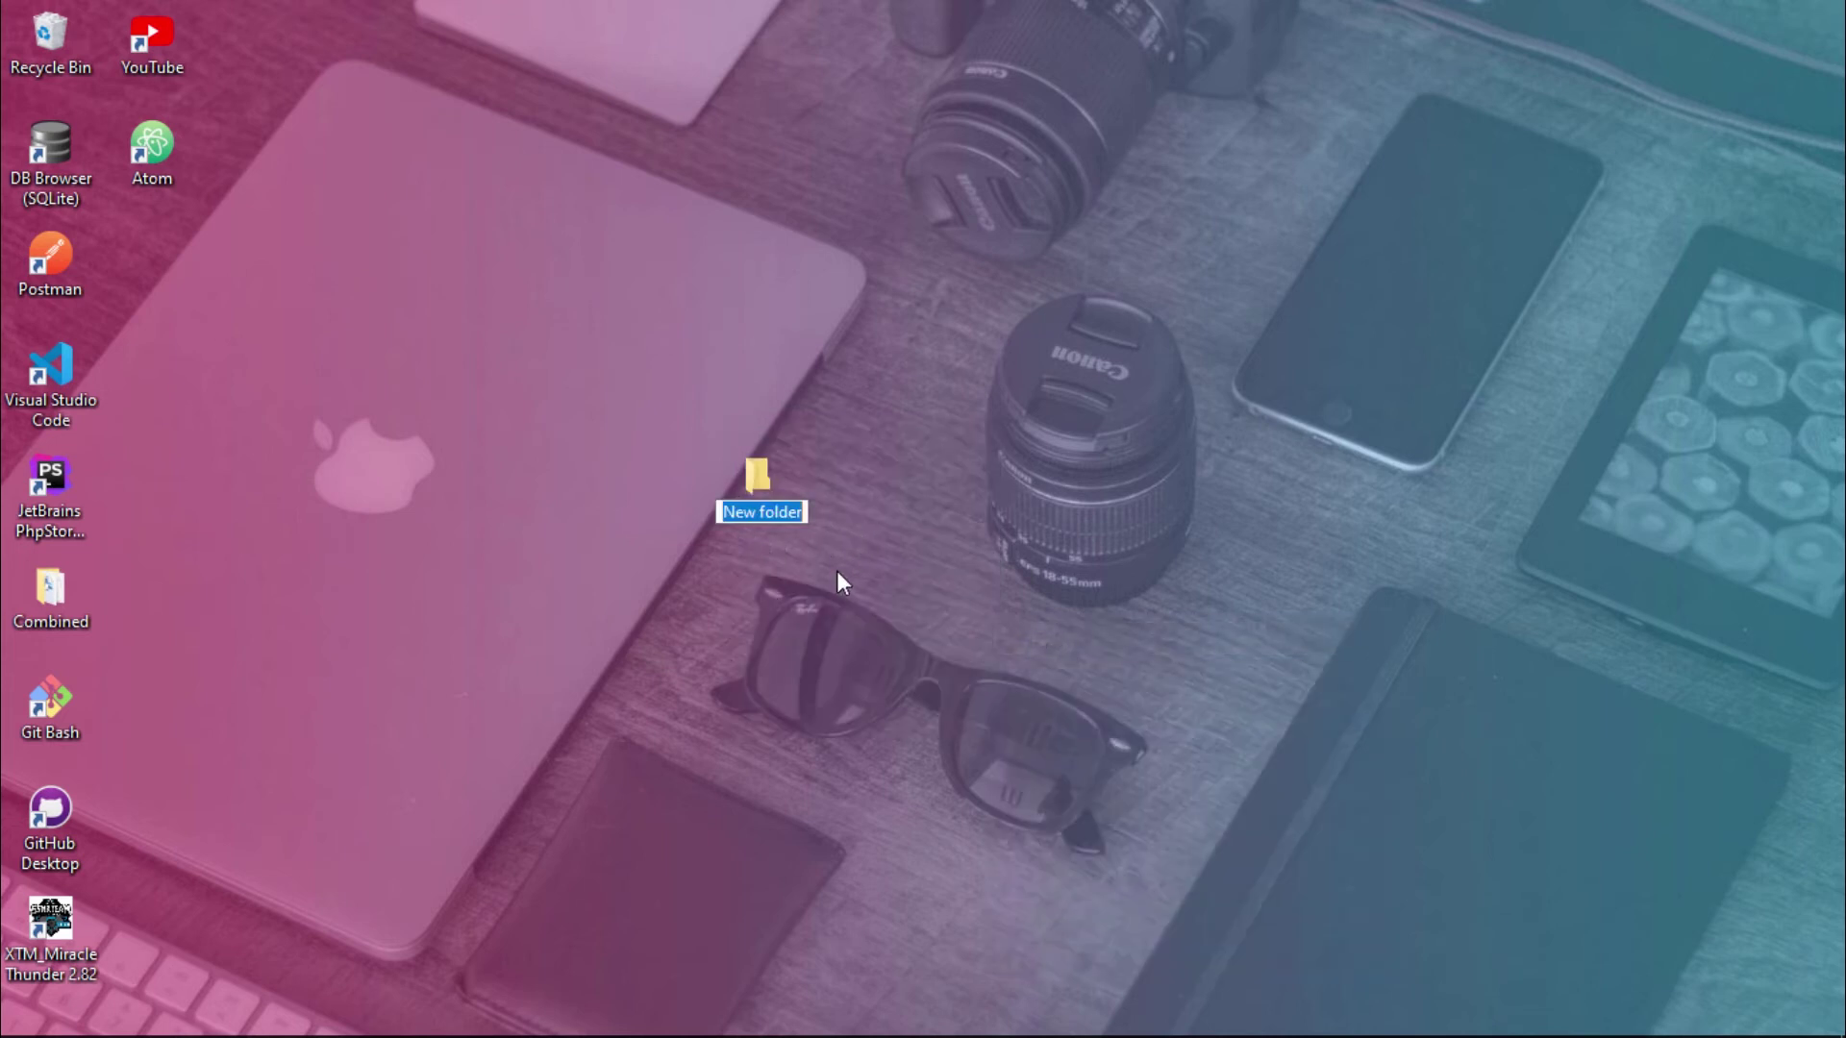
key("Return")
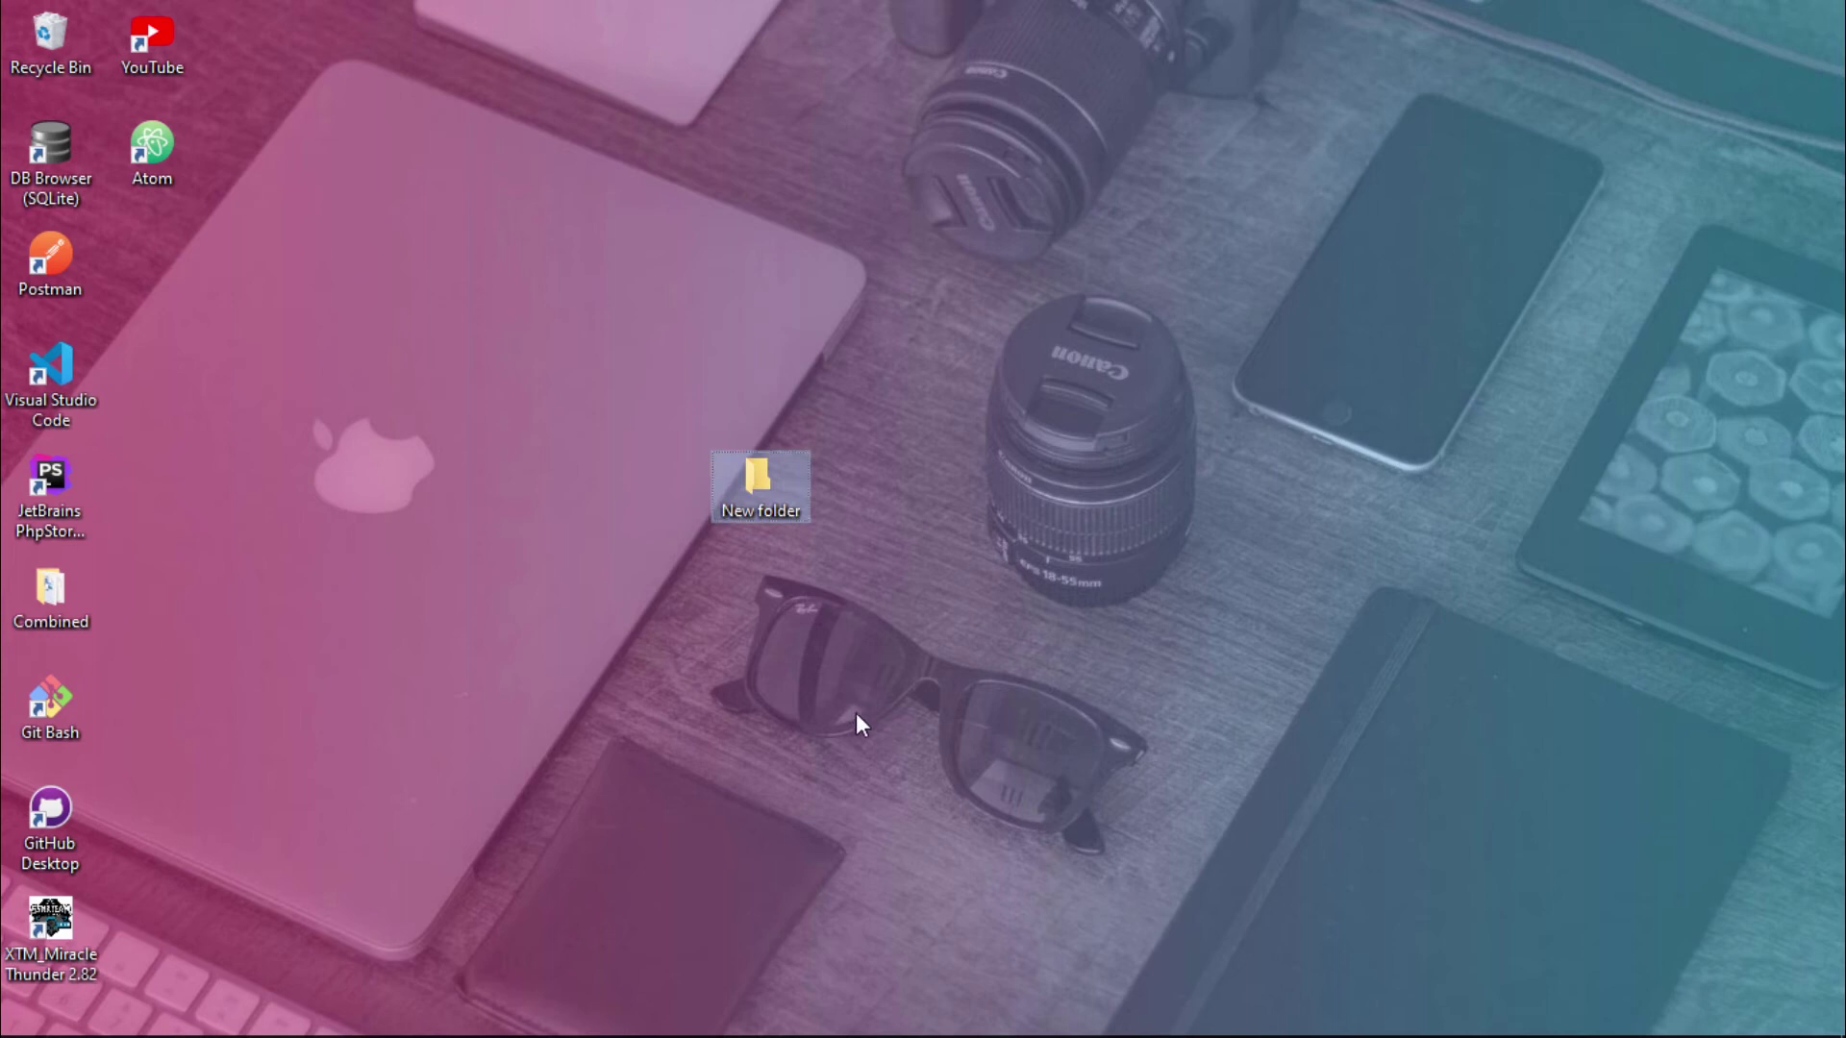
- Make 'New folder (2)' with Ctrl+Shift+N and drag it just above 'New folder'
key("ctrl+shift+n")
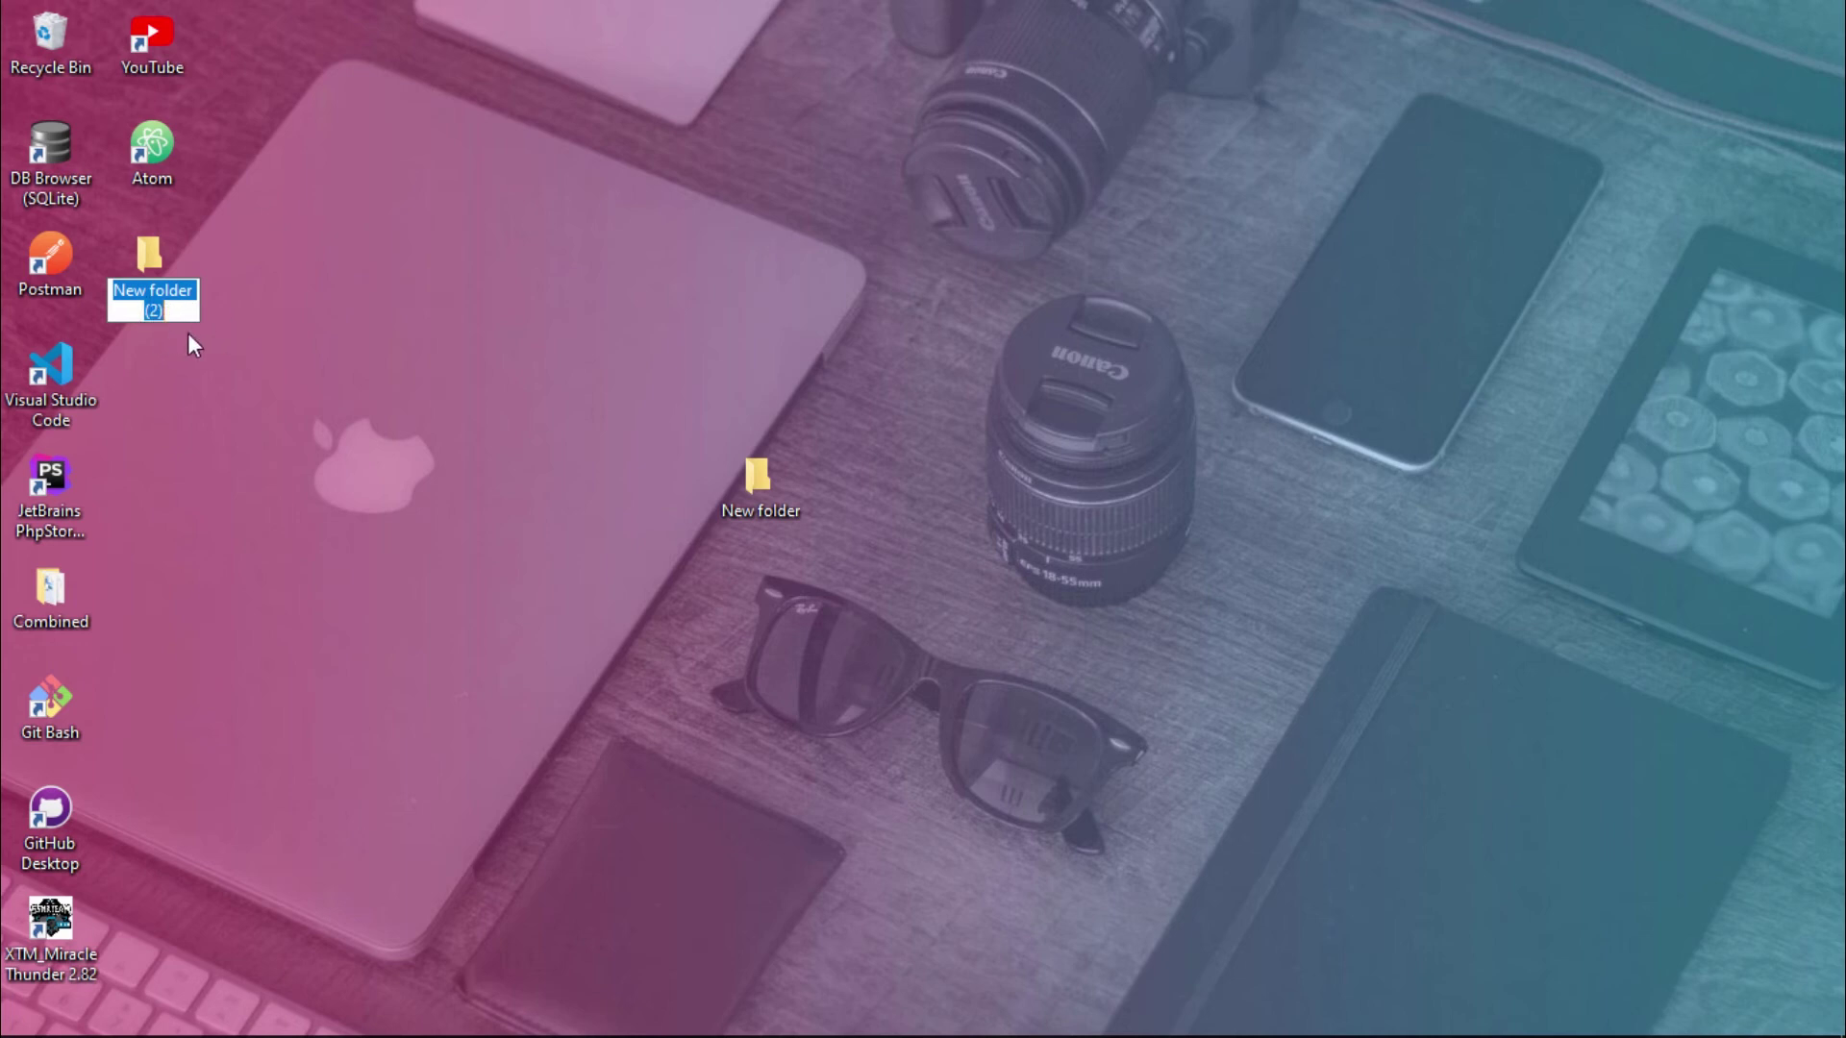
key("Return")
left_click_drag(131, 257, 737, 343)
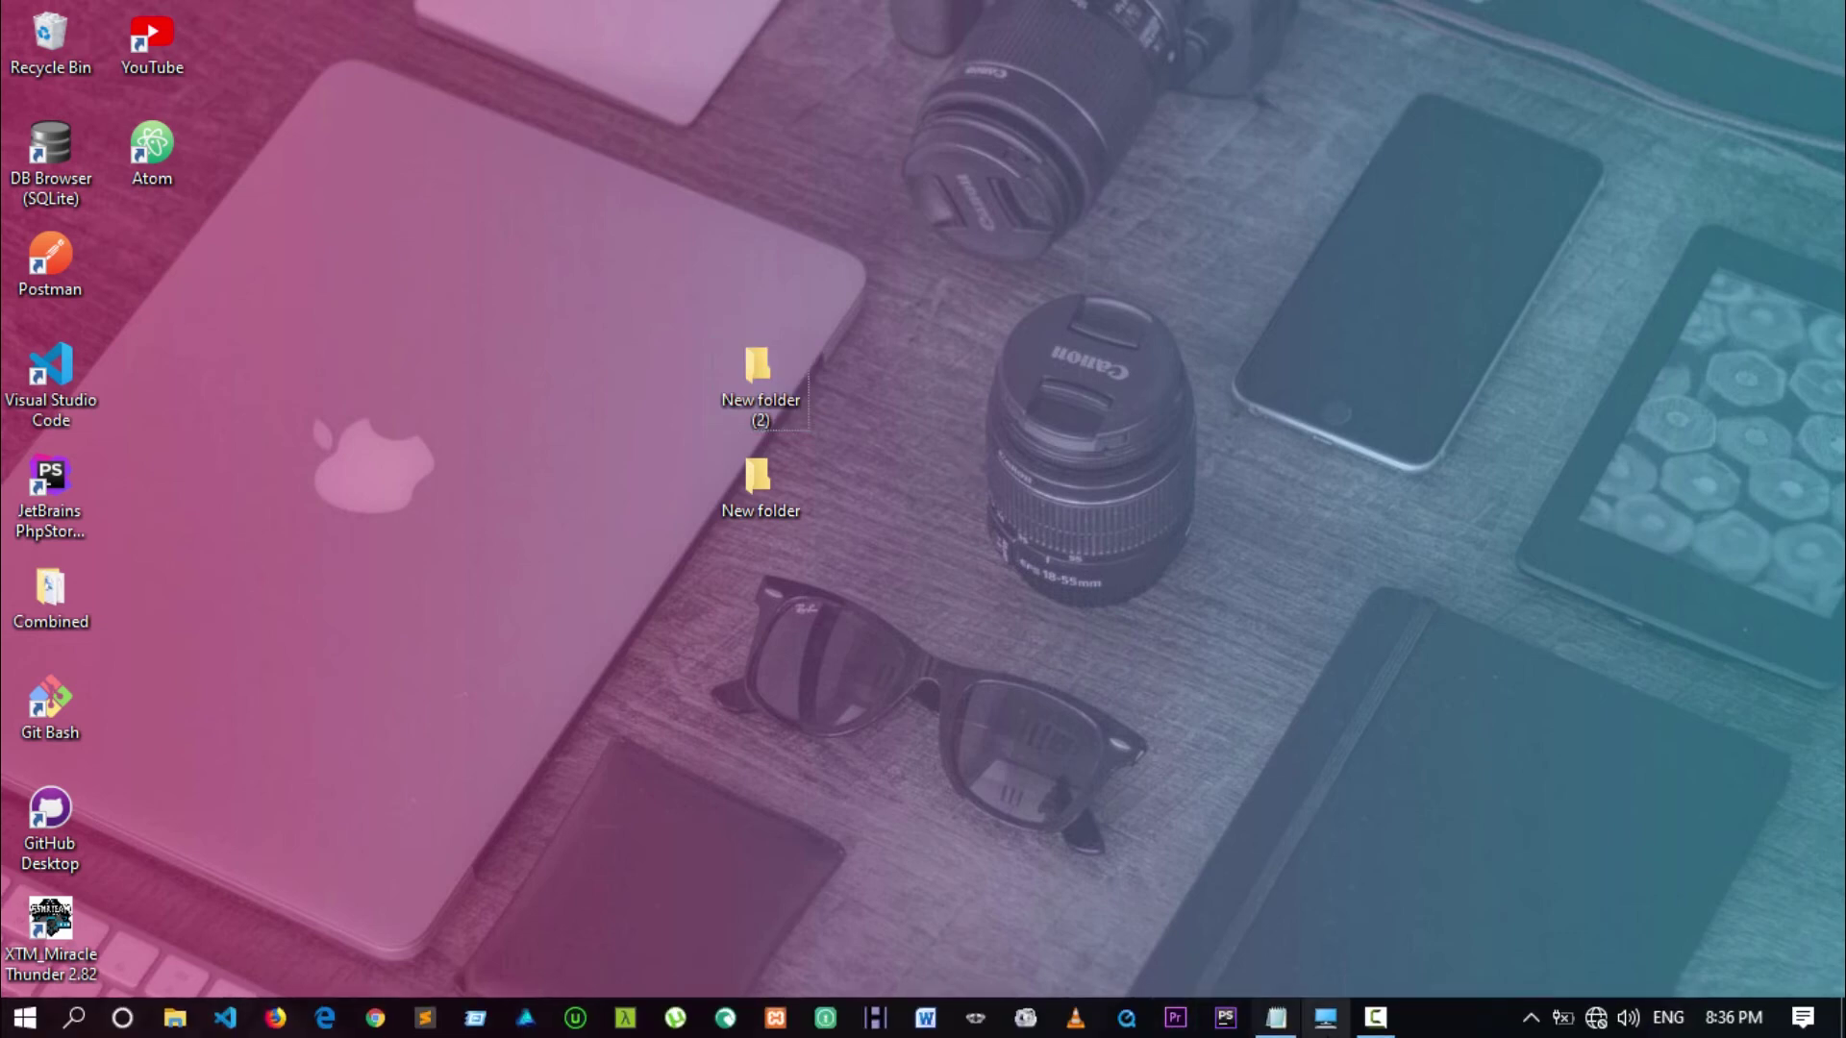
- Open New Volume (D:) in File Explorer and create 'New folder' there
left_click(1331, 1033)
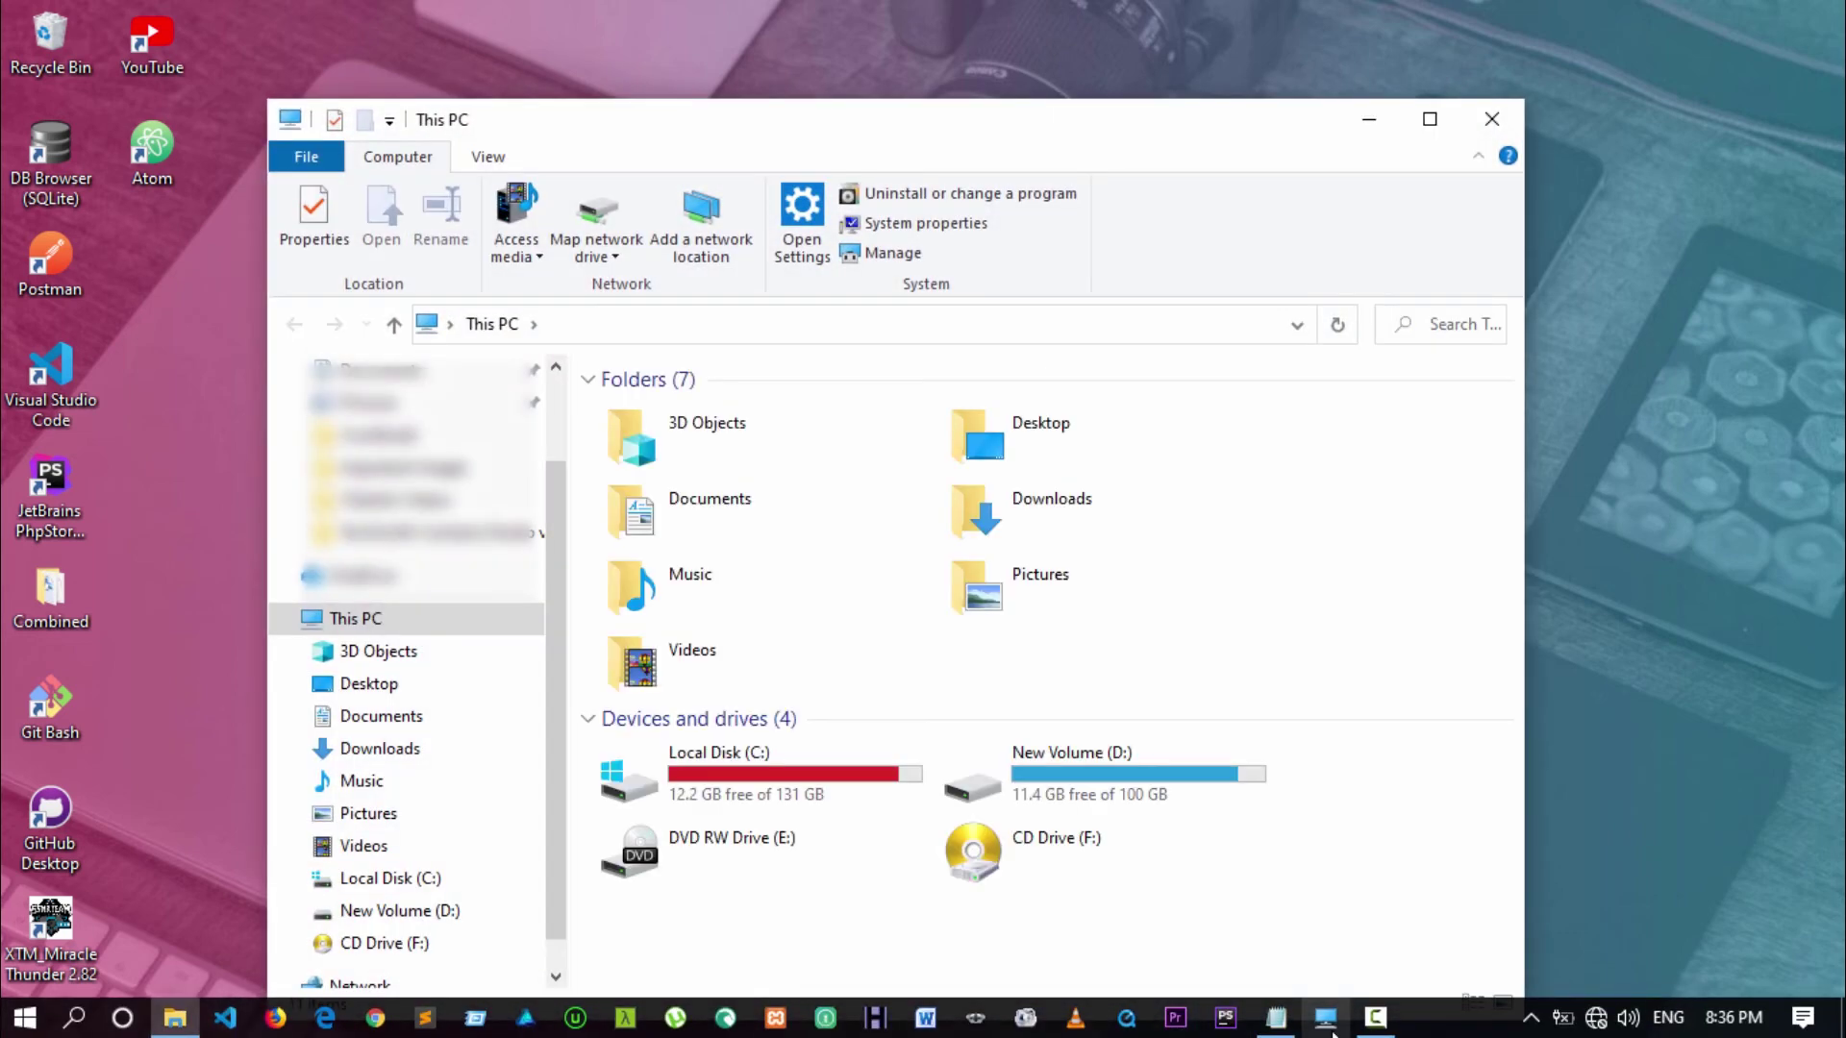
double_click(1103, 764)
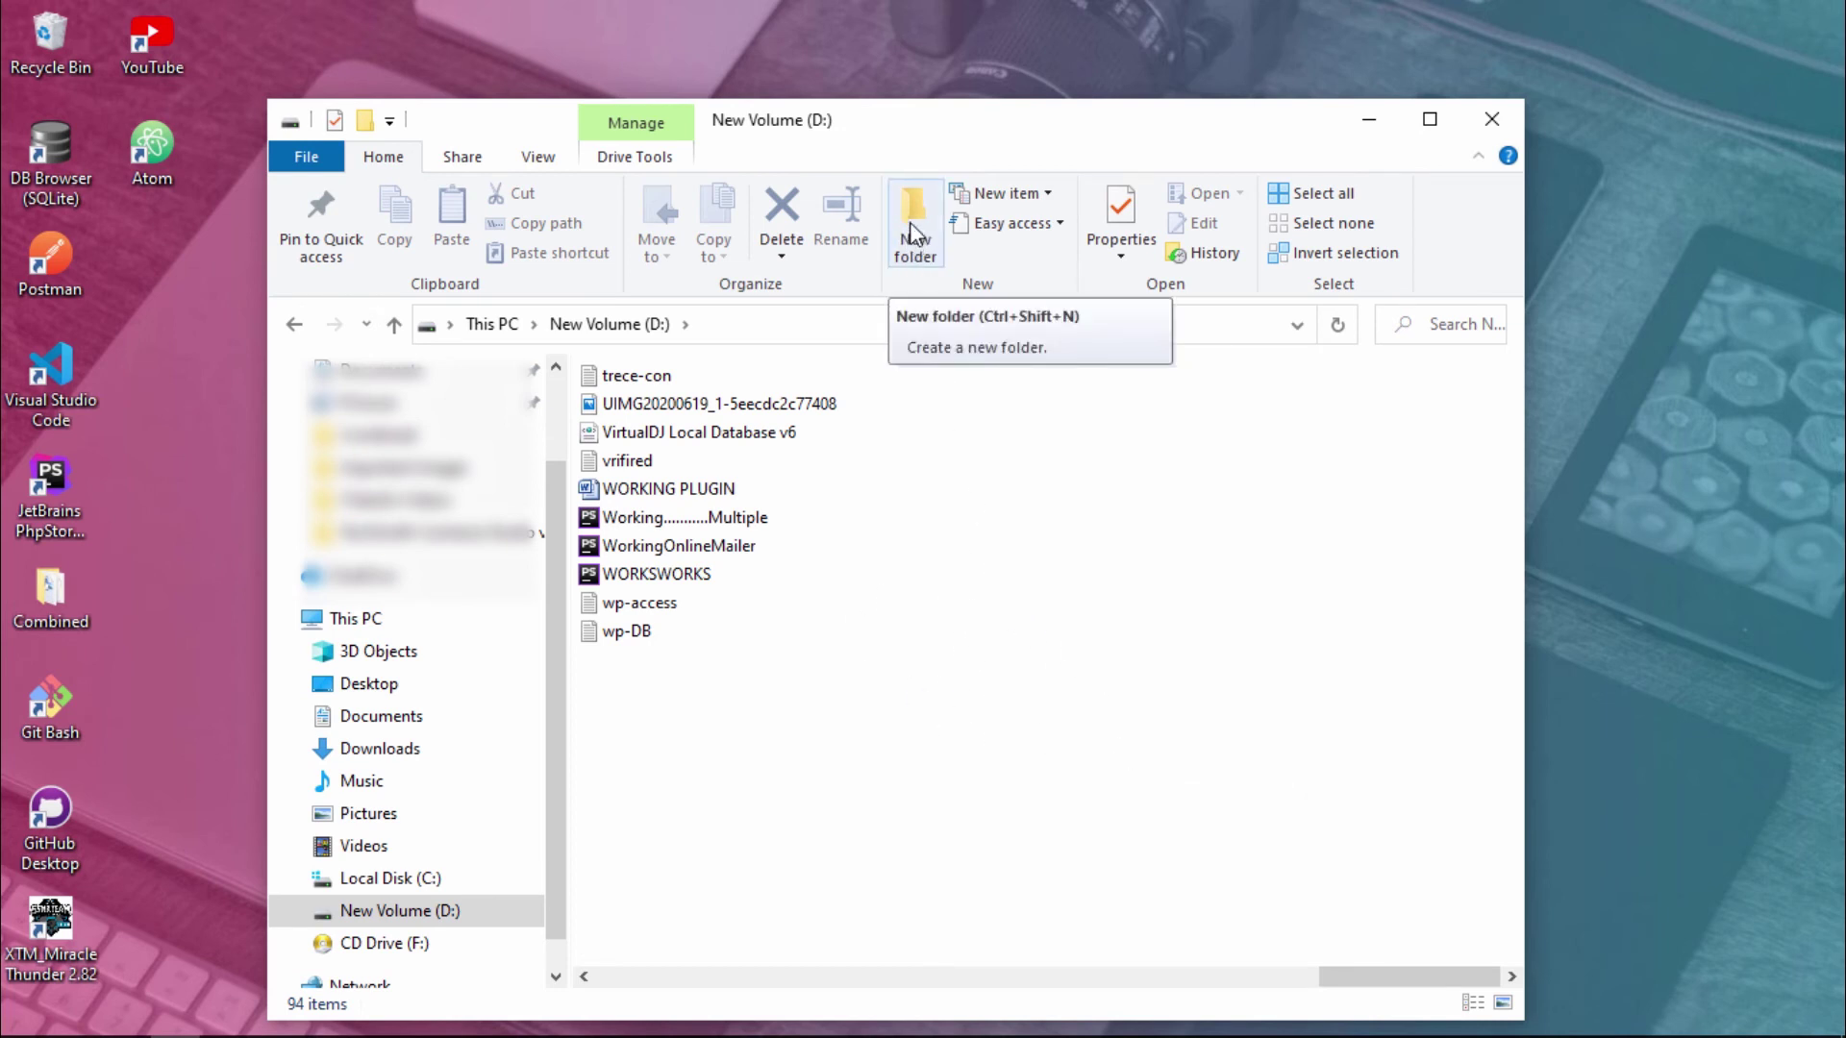
left_click(912, 236)
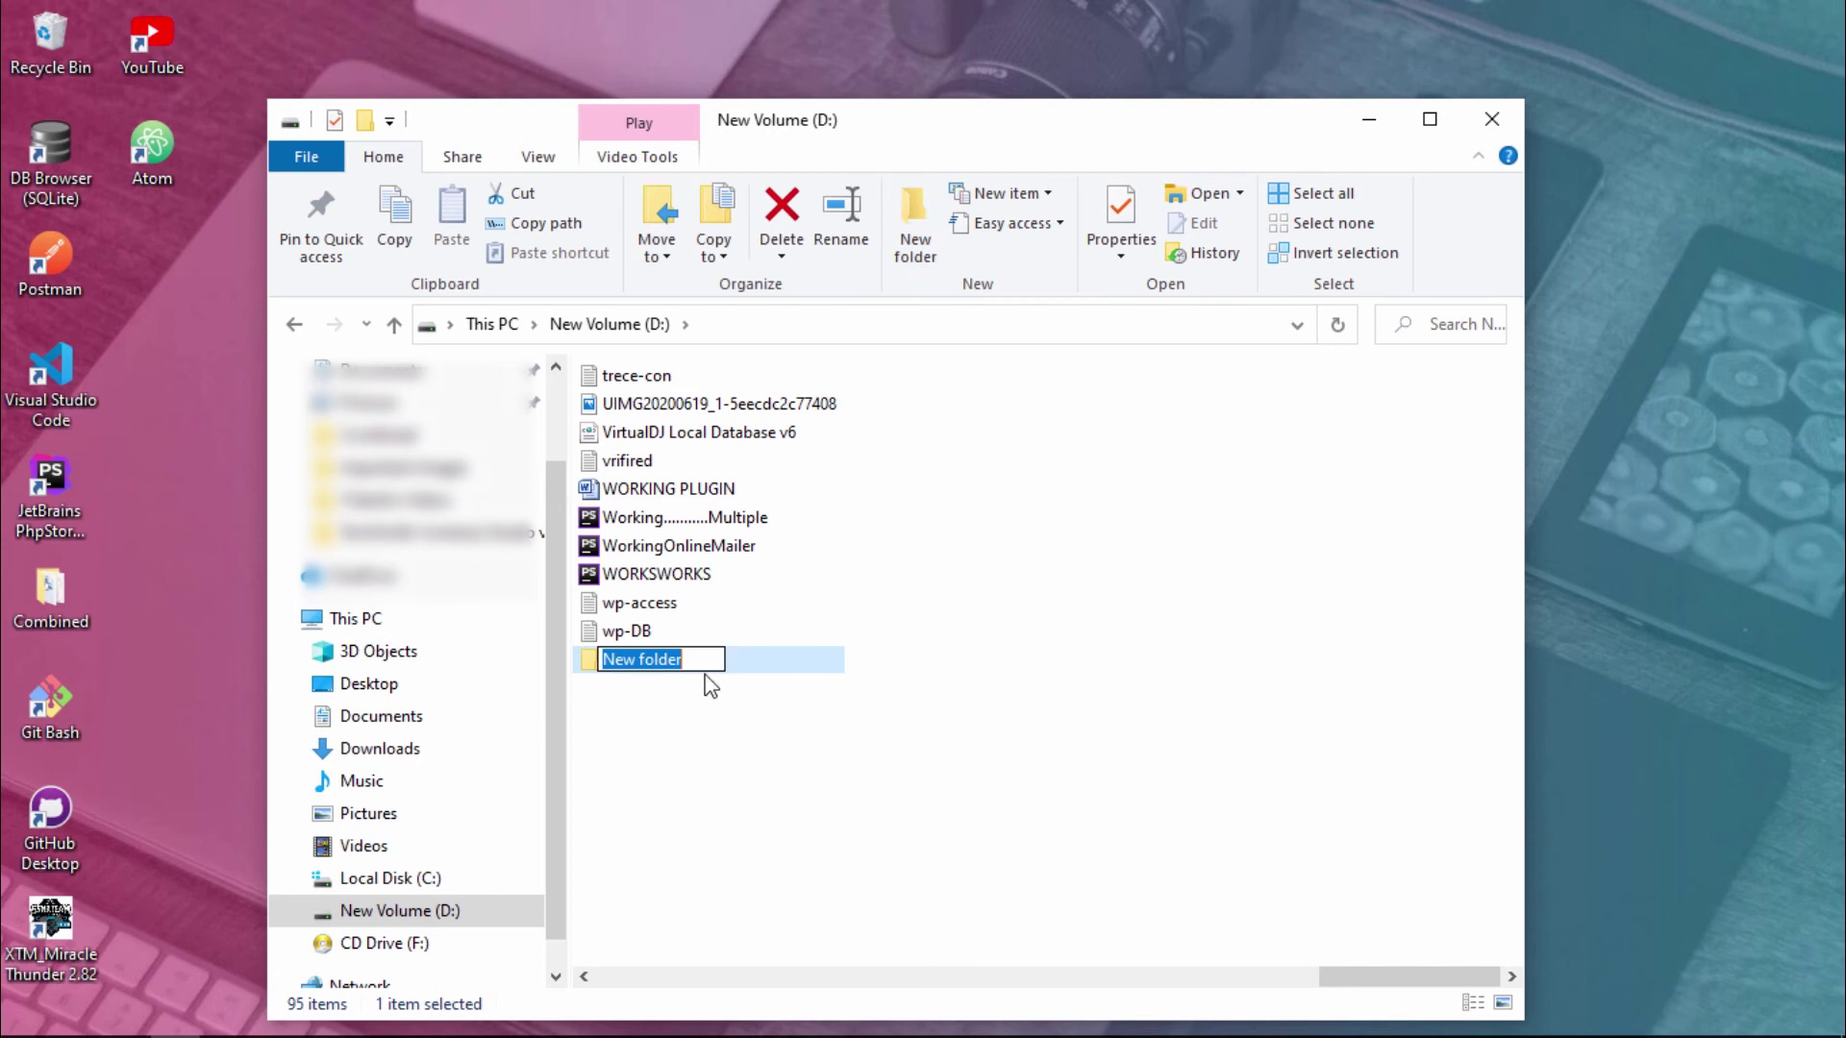
key("Return")
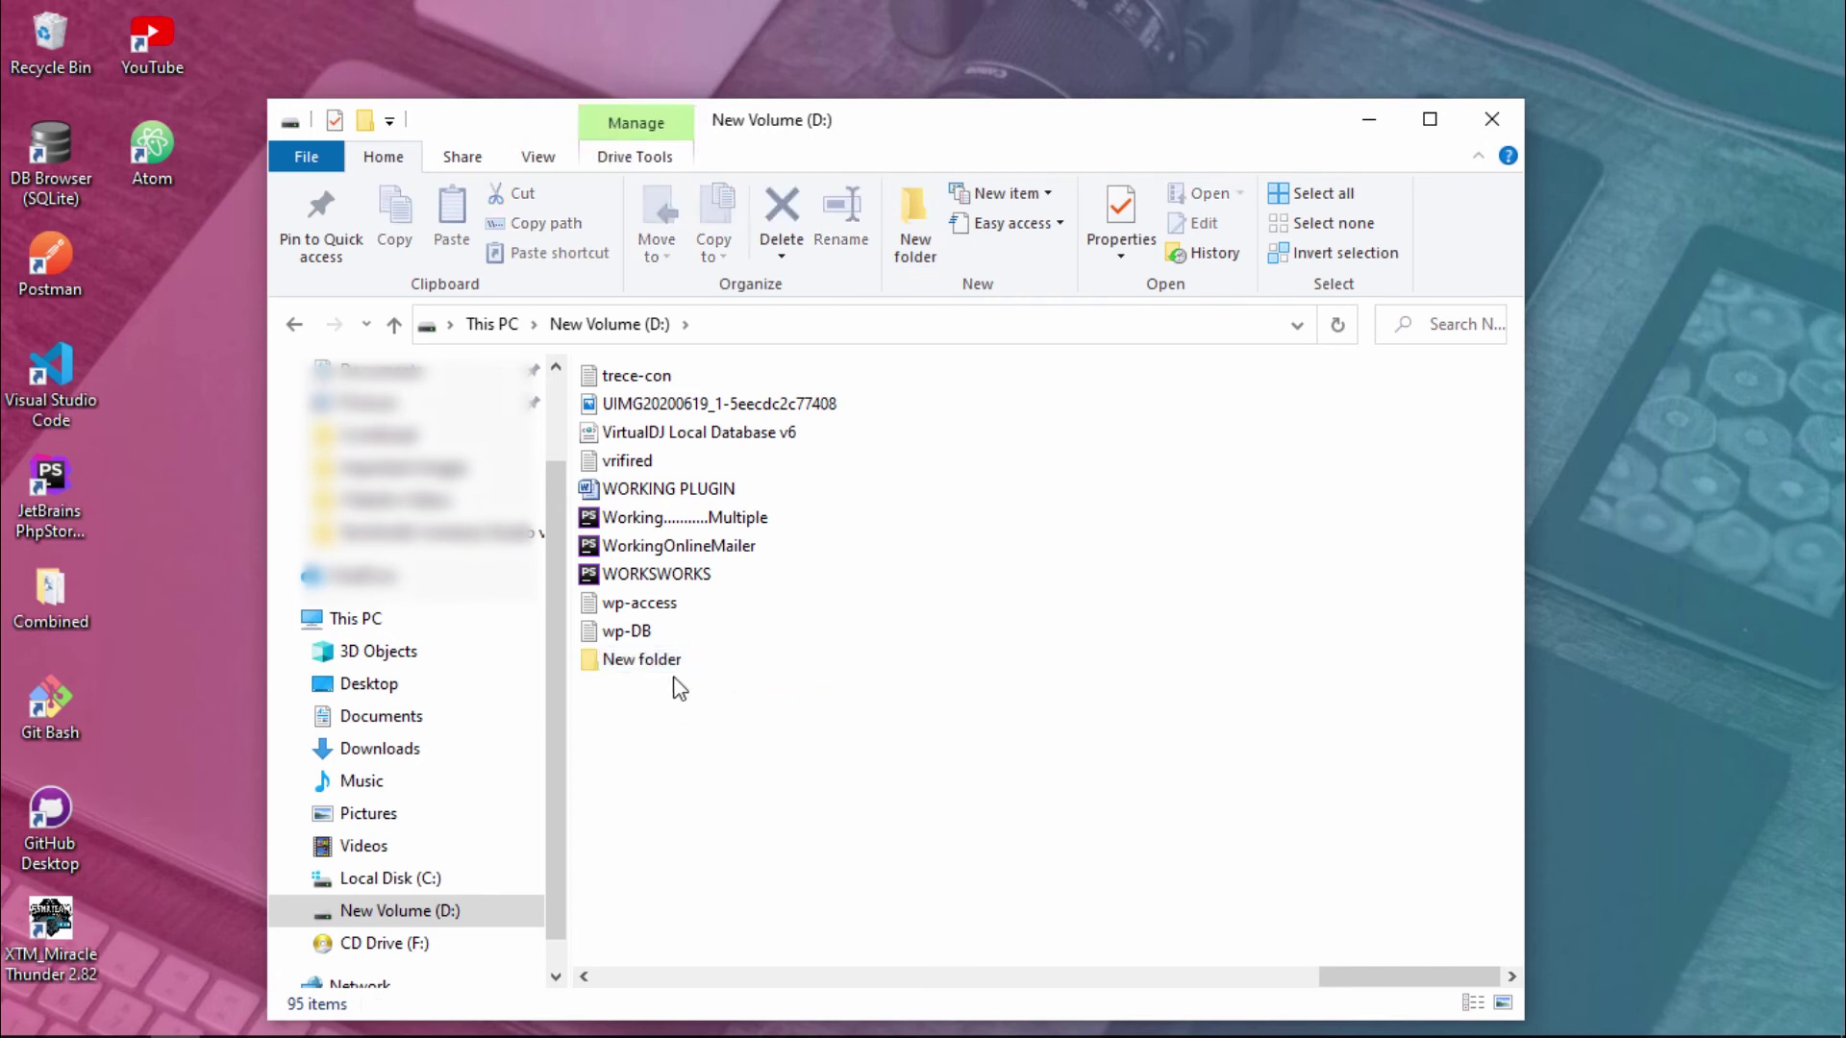
- Create 'New folder (3)' on drive D: through the right-click New > Folder menu
right_click(679, 750)
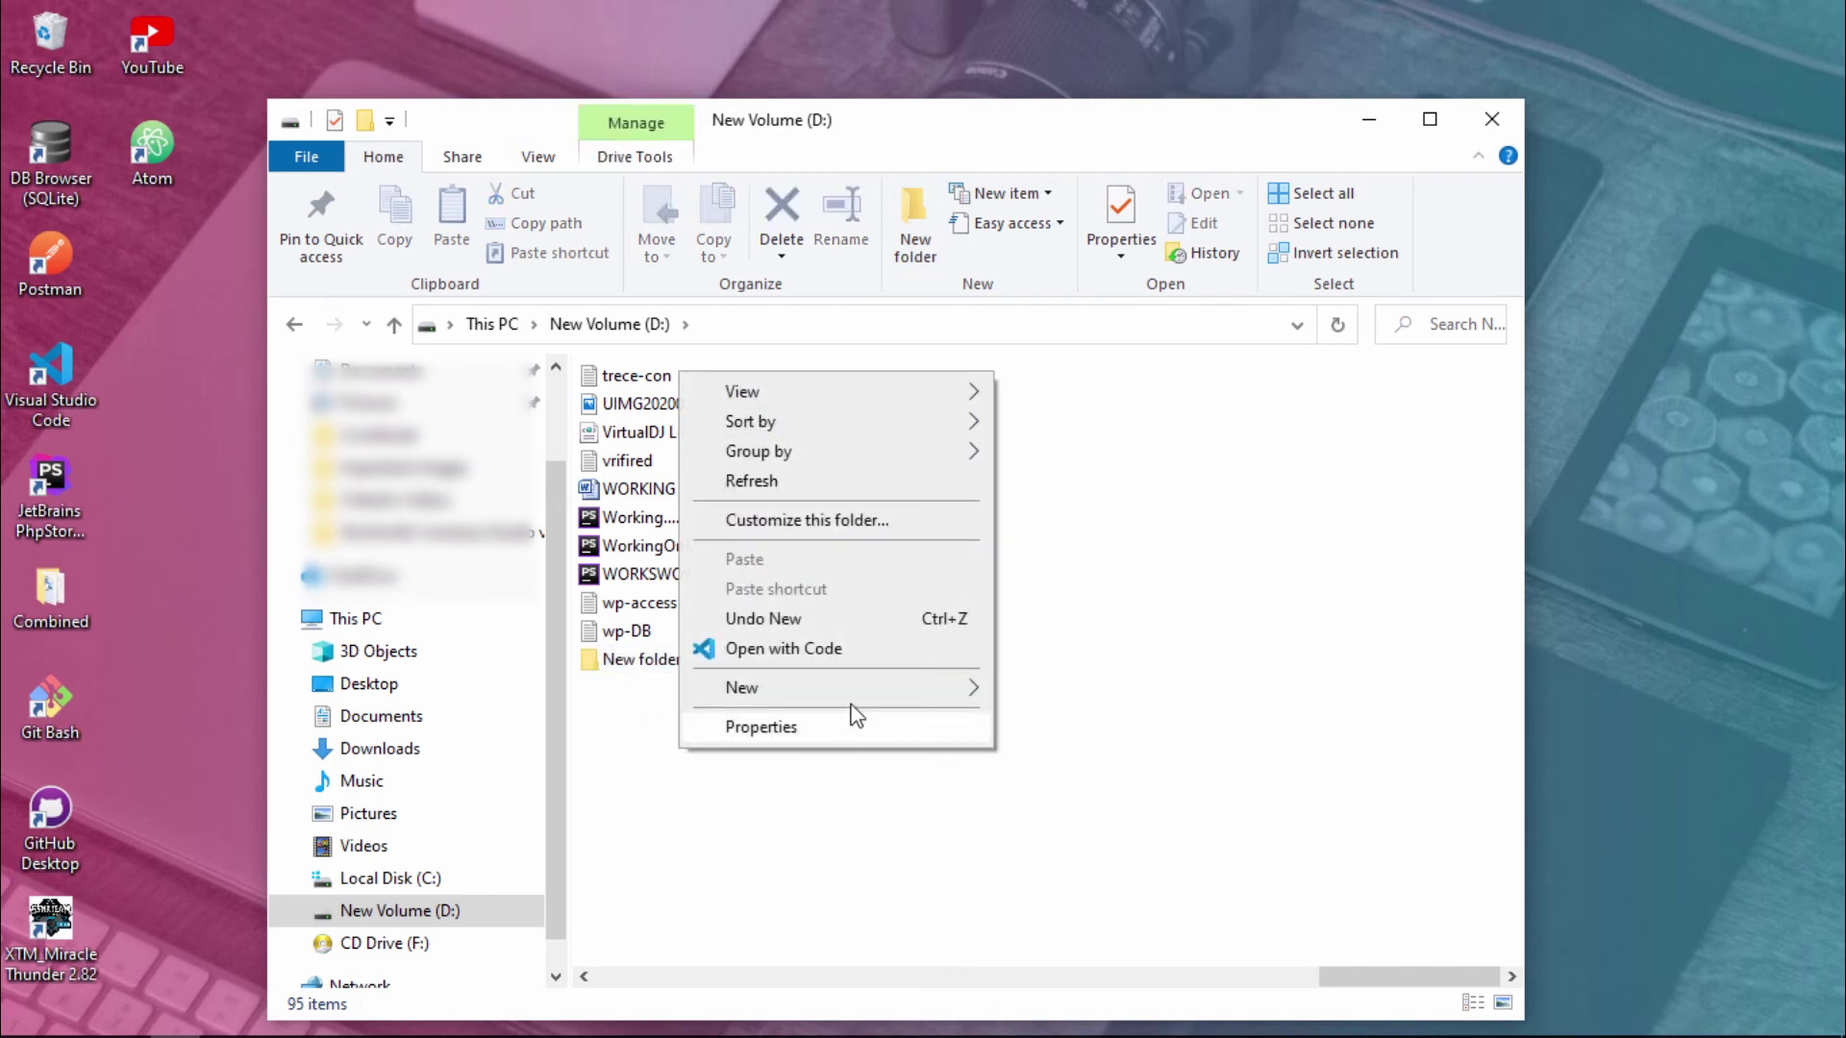
mouse_move(769, 684)
left_click(1086, 690)
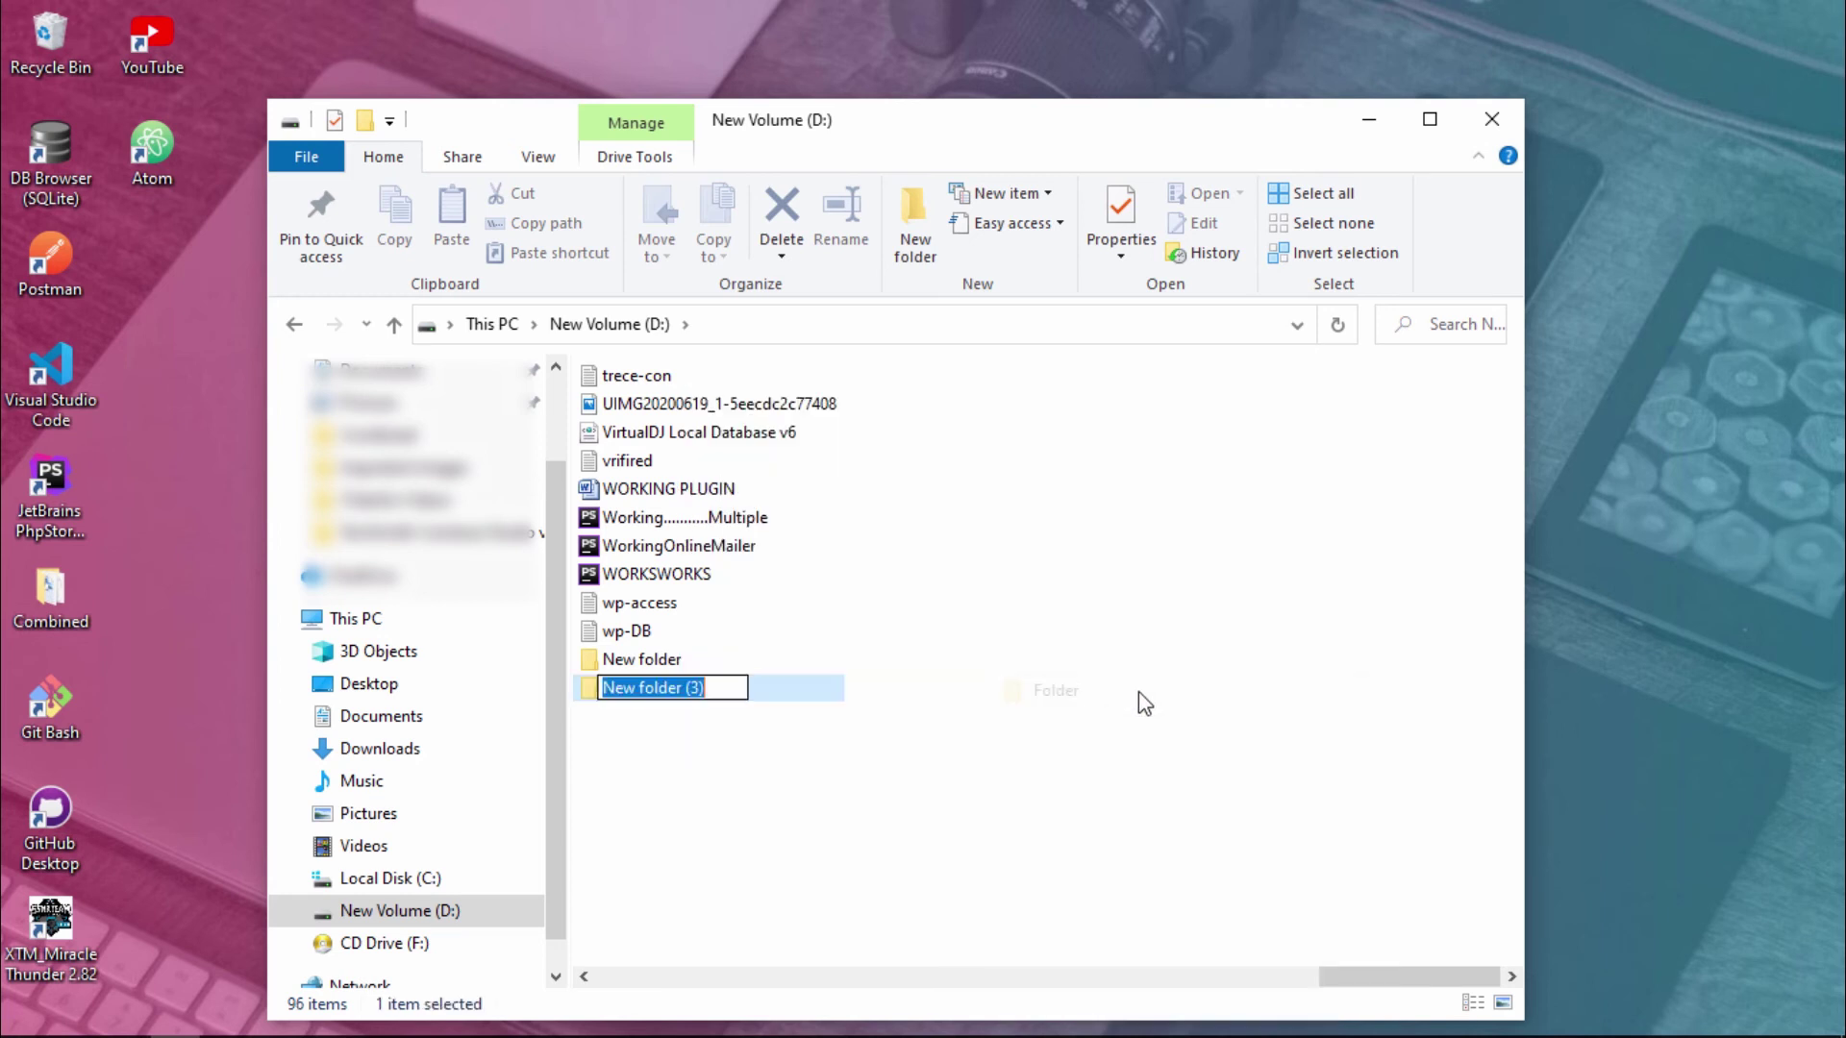
key("Return")
left_click(952, 711)
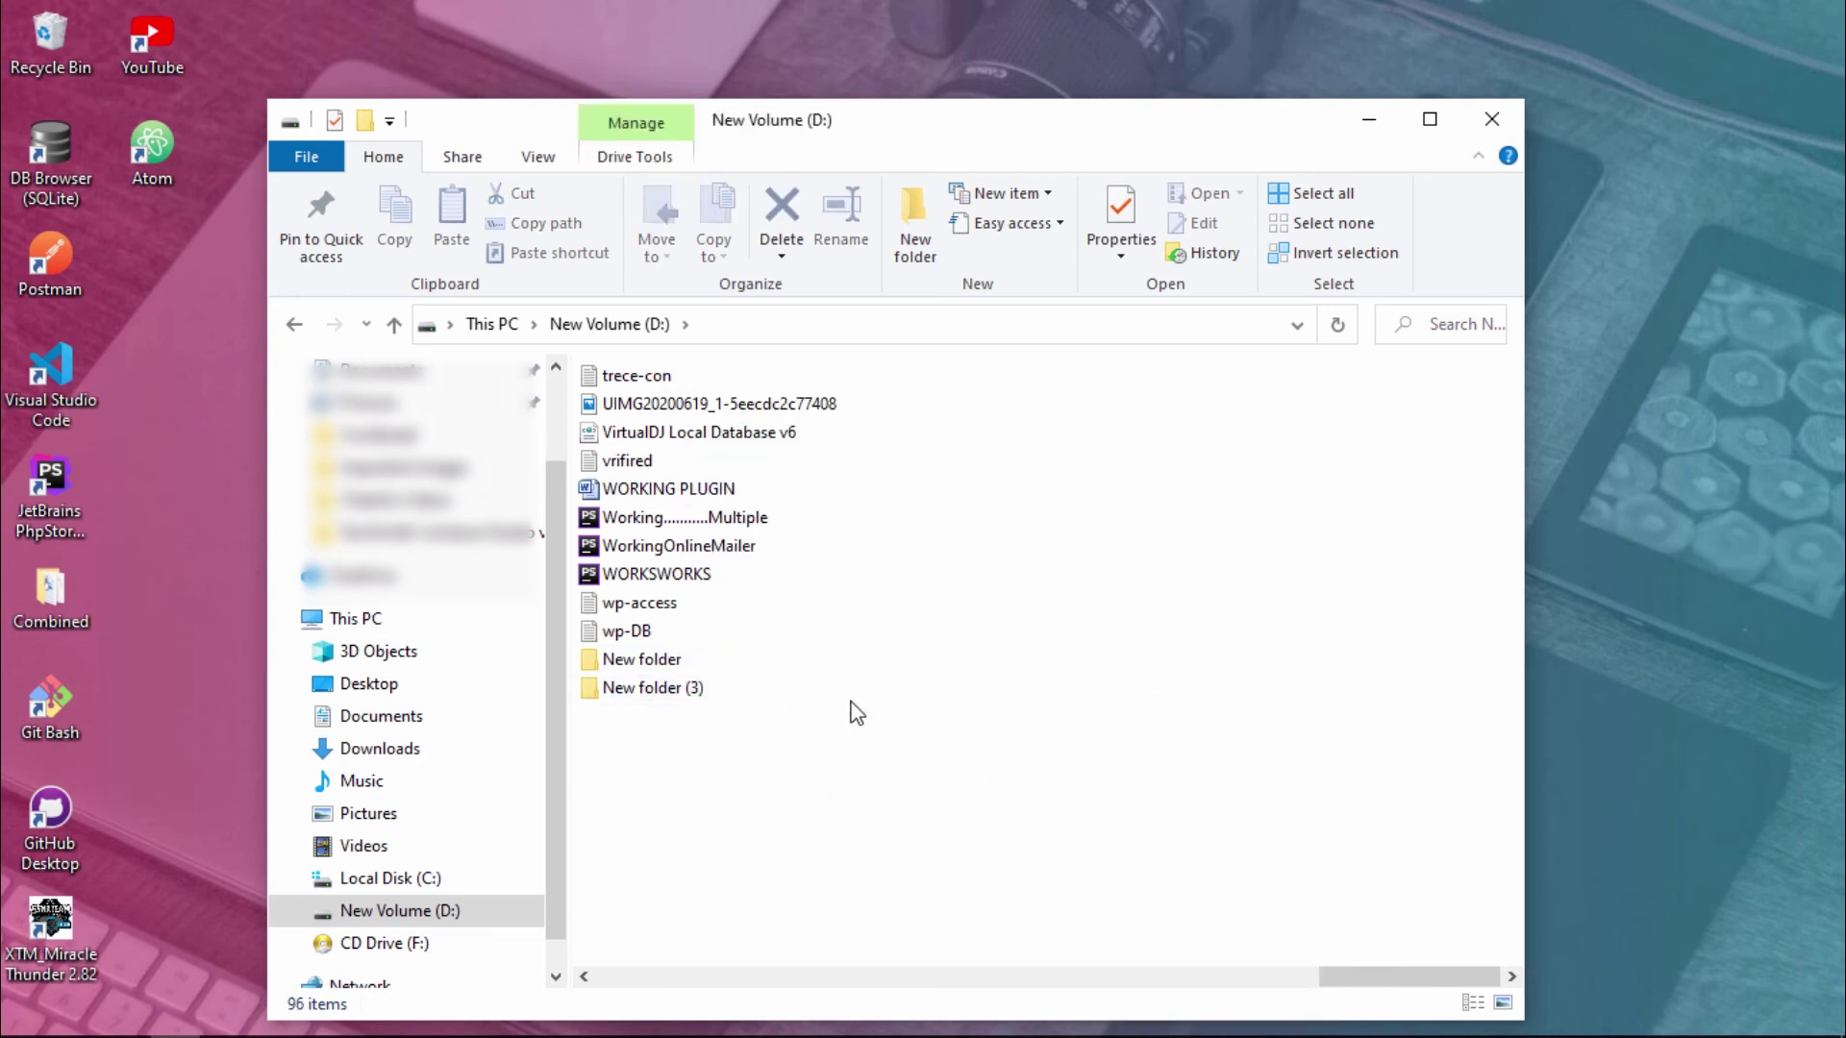
- Close File Explorer and bring up Sublime Text's File > Open Folder dialog
left_click(1474, 126)
left_click(425, 1031)
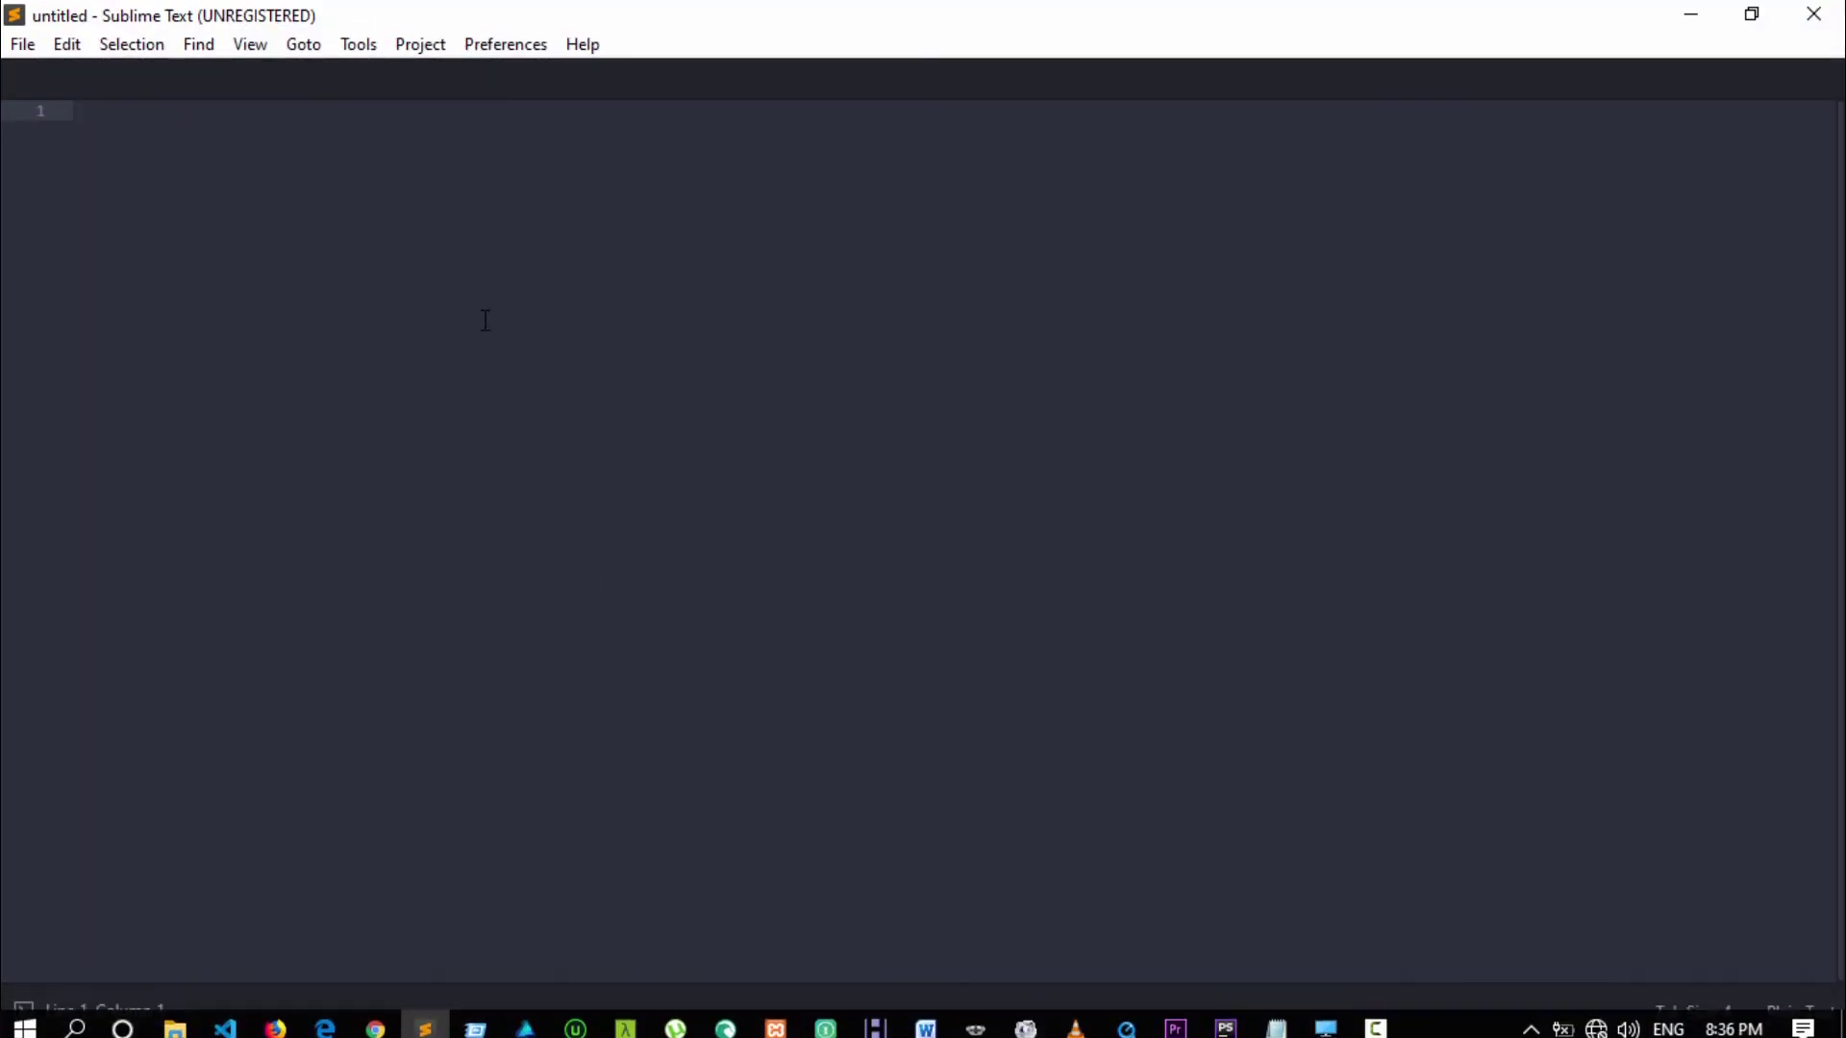
left_click(31, 46)
left_click(130, 135)
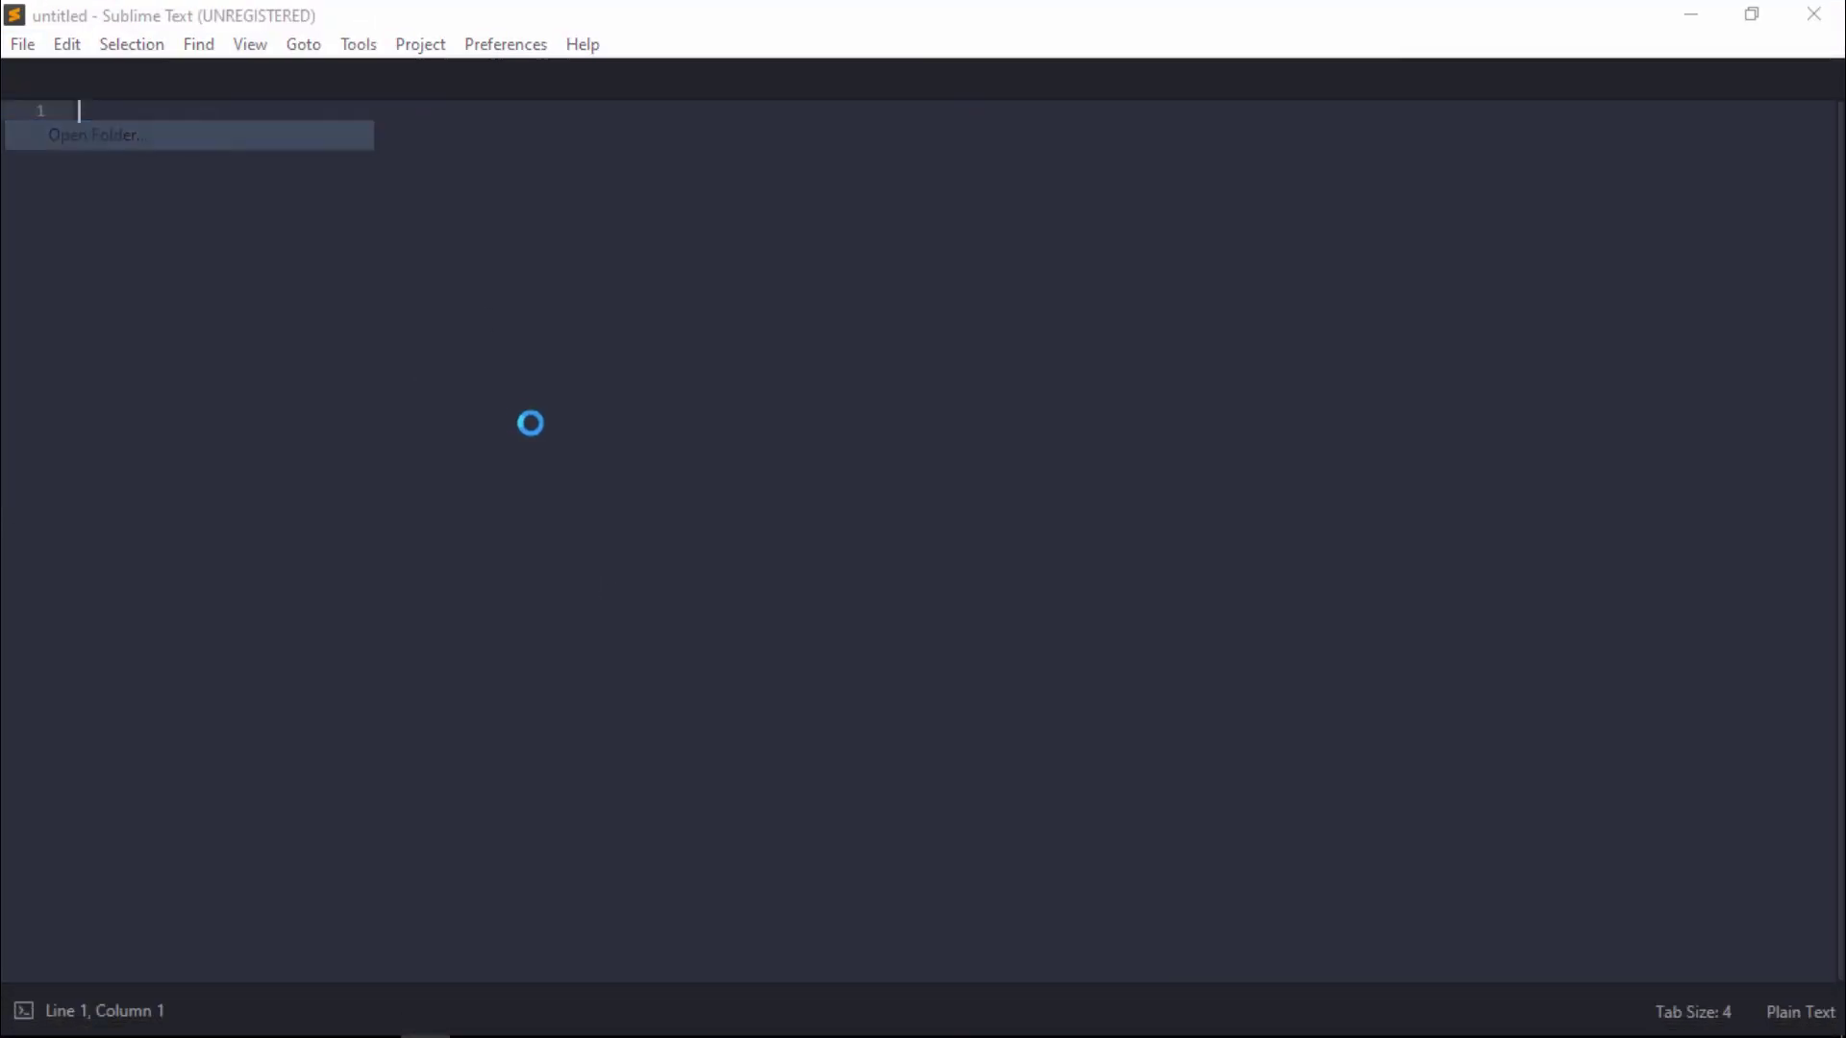
scroll(678, 468, "down", 3)
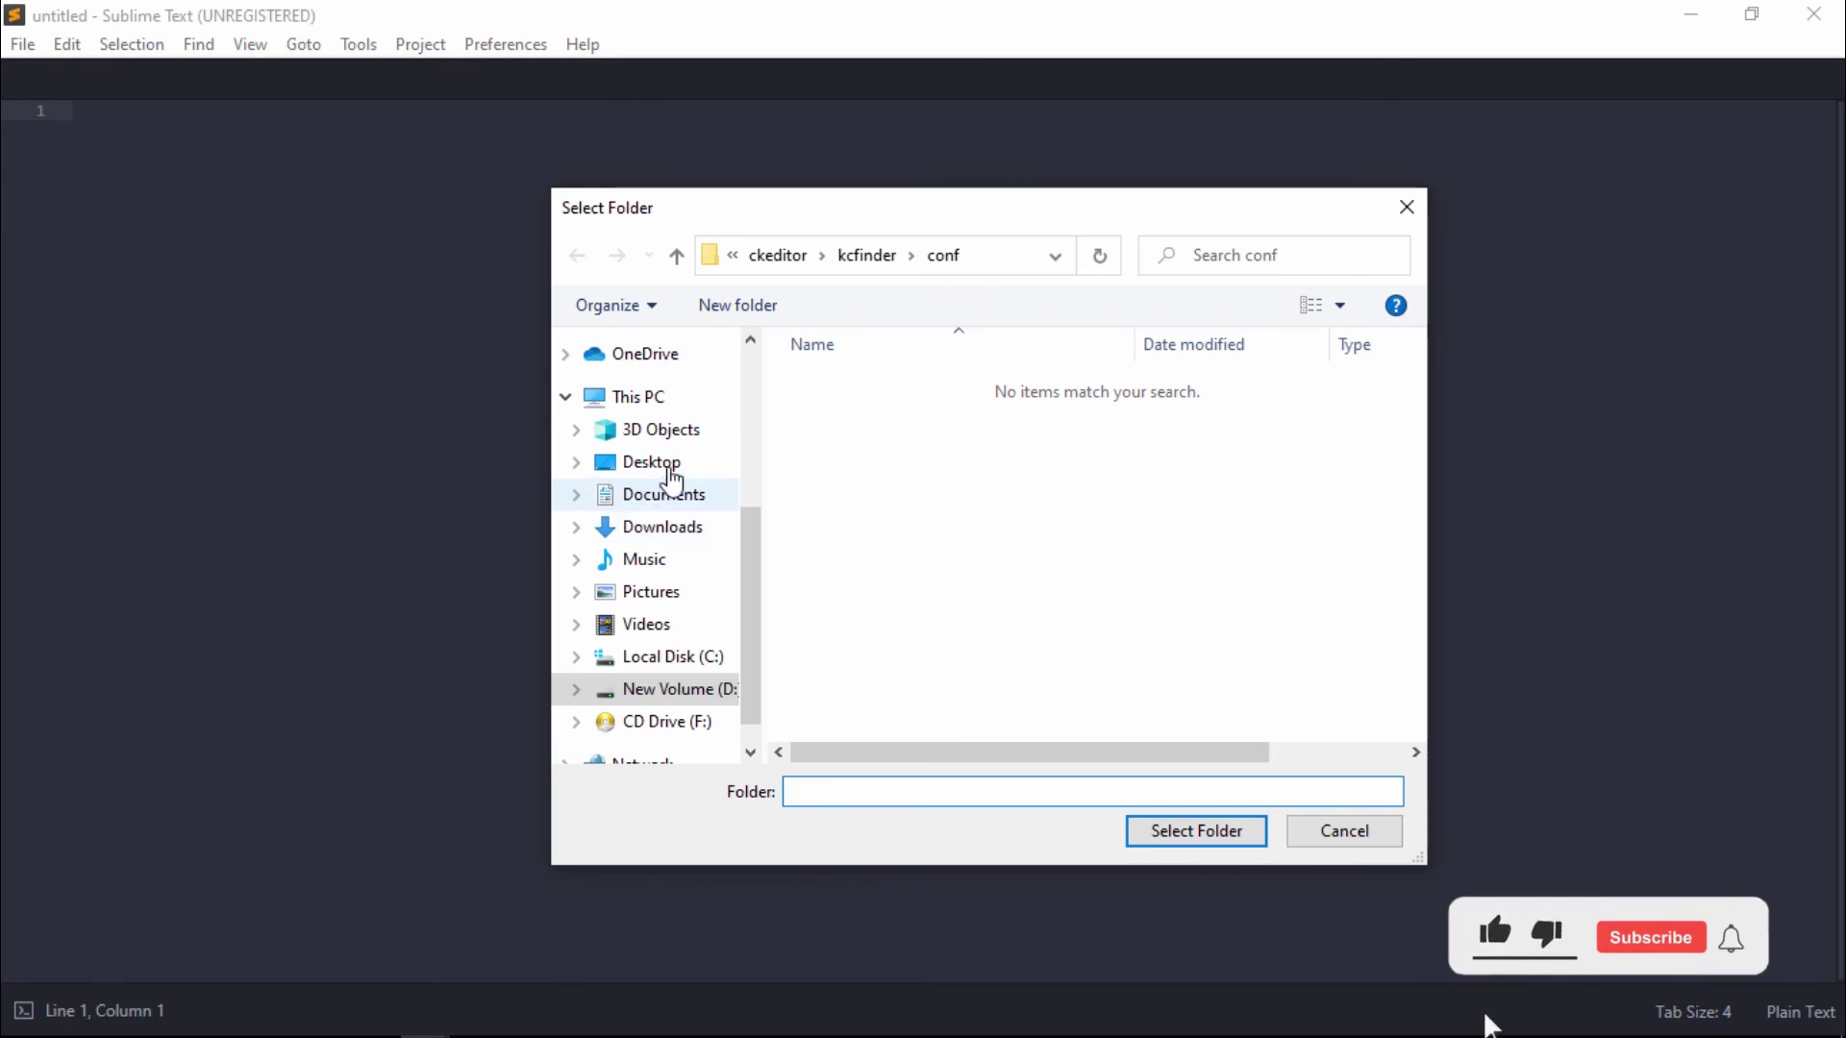
- Go to Desktop in the Select Folder dialog and create 'New folder (3)'
left_click(672, 471)
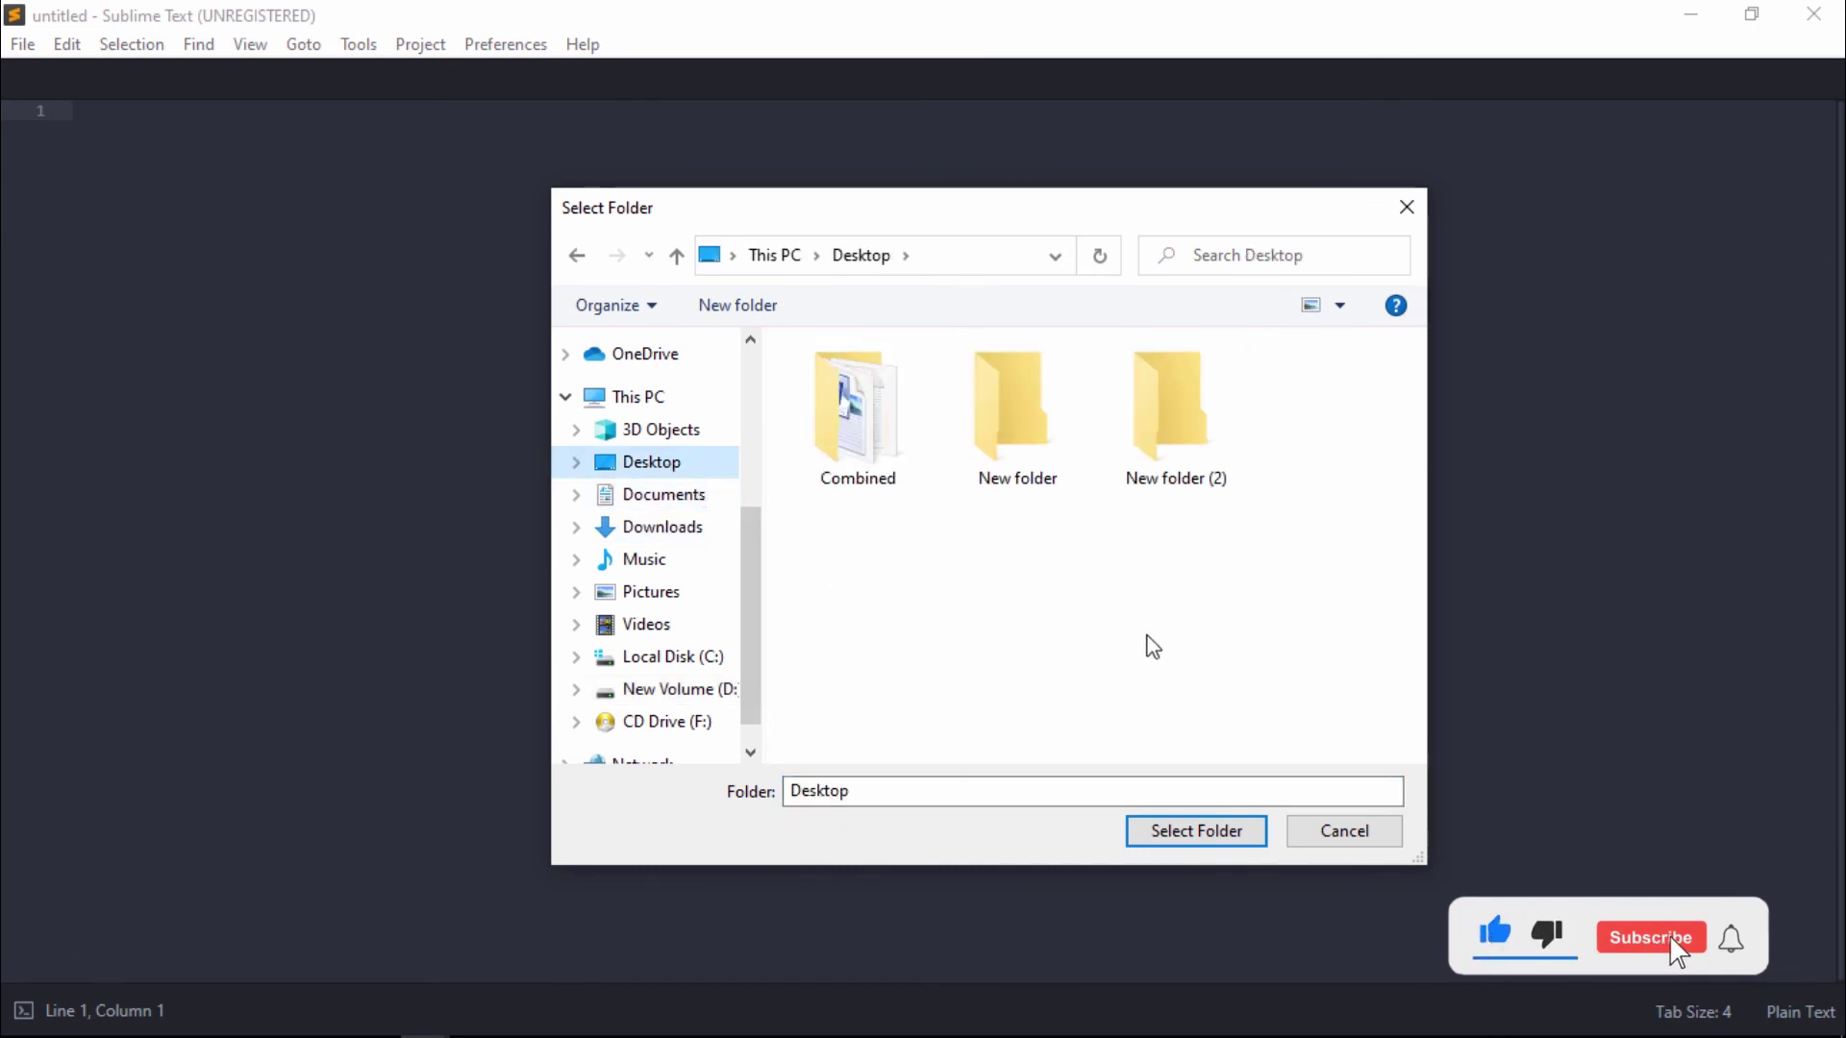
left_click(740, 306)
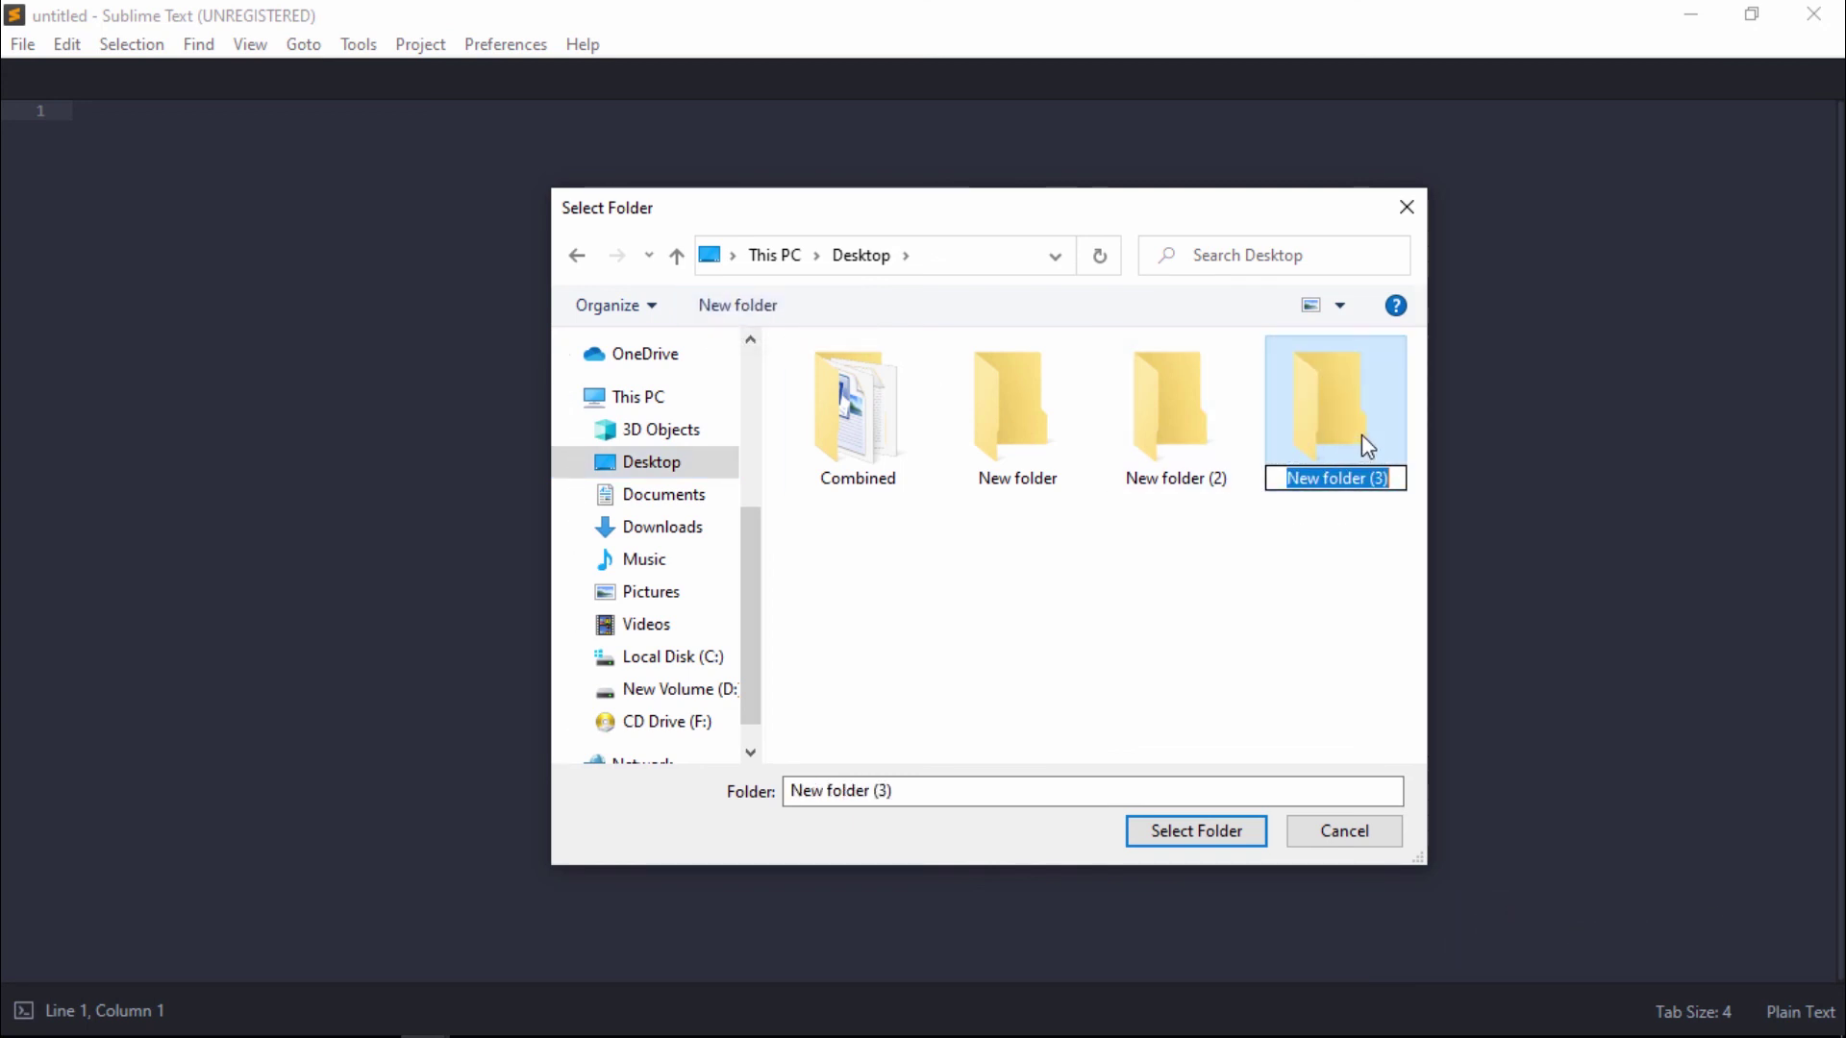
key("Return")
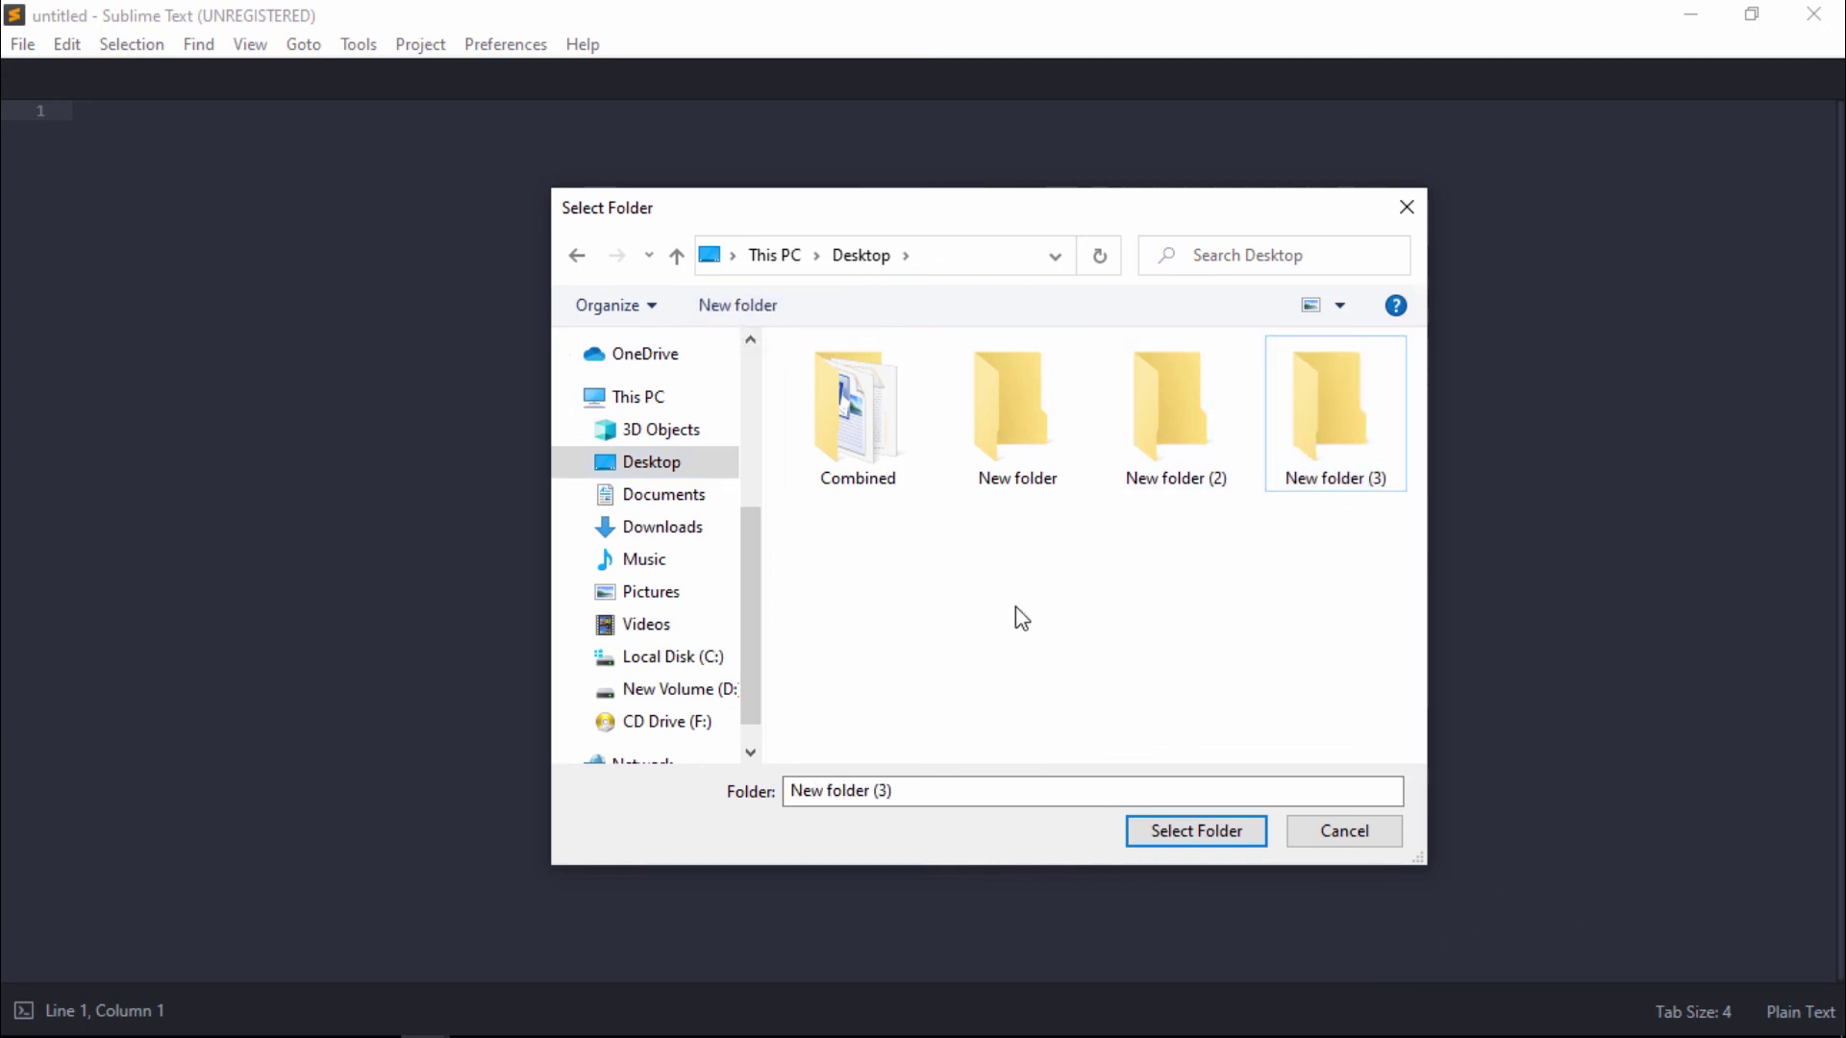
- Add 'New folder (4)' on the Desktop through the right-click New > Folder menu
right_click(1019, 609)
mouse_move(1196, 887)
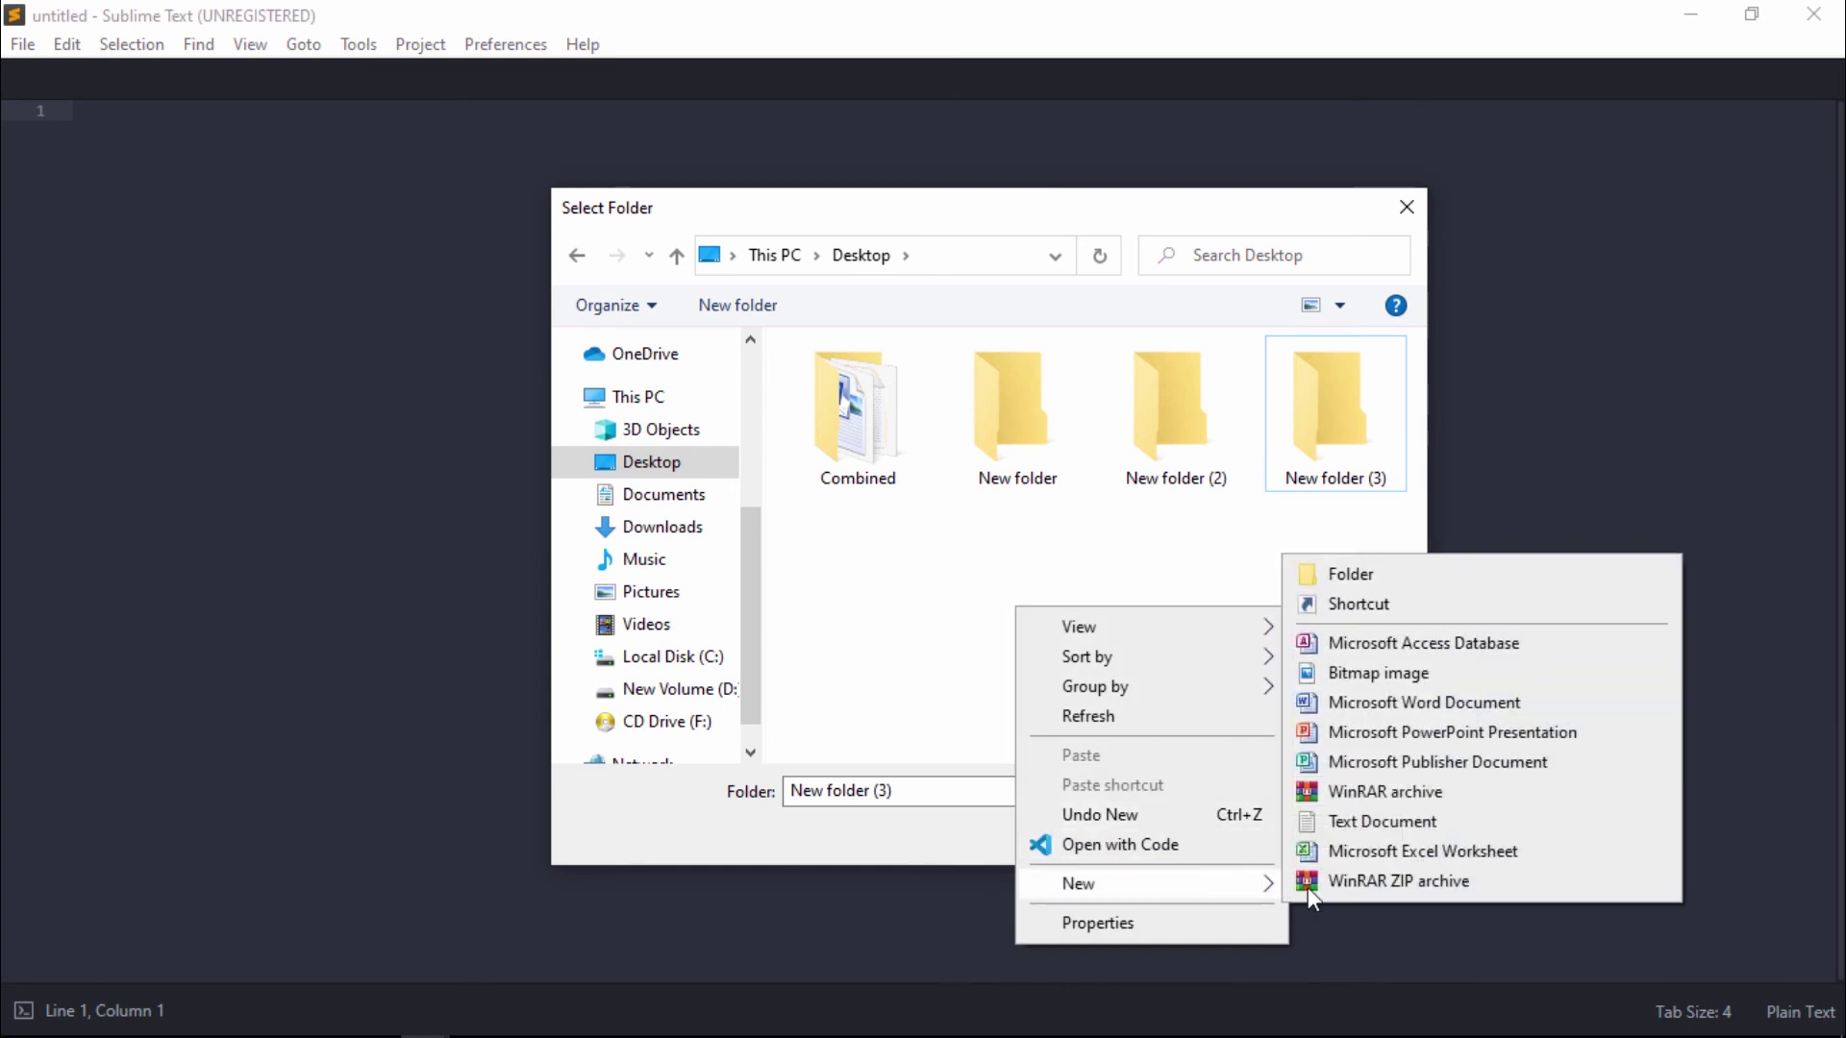
left_click(1381, 582)
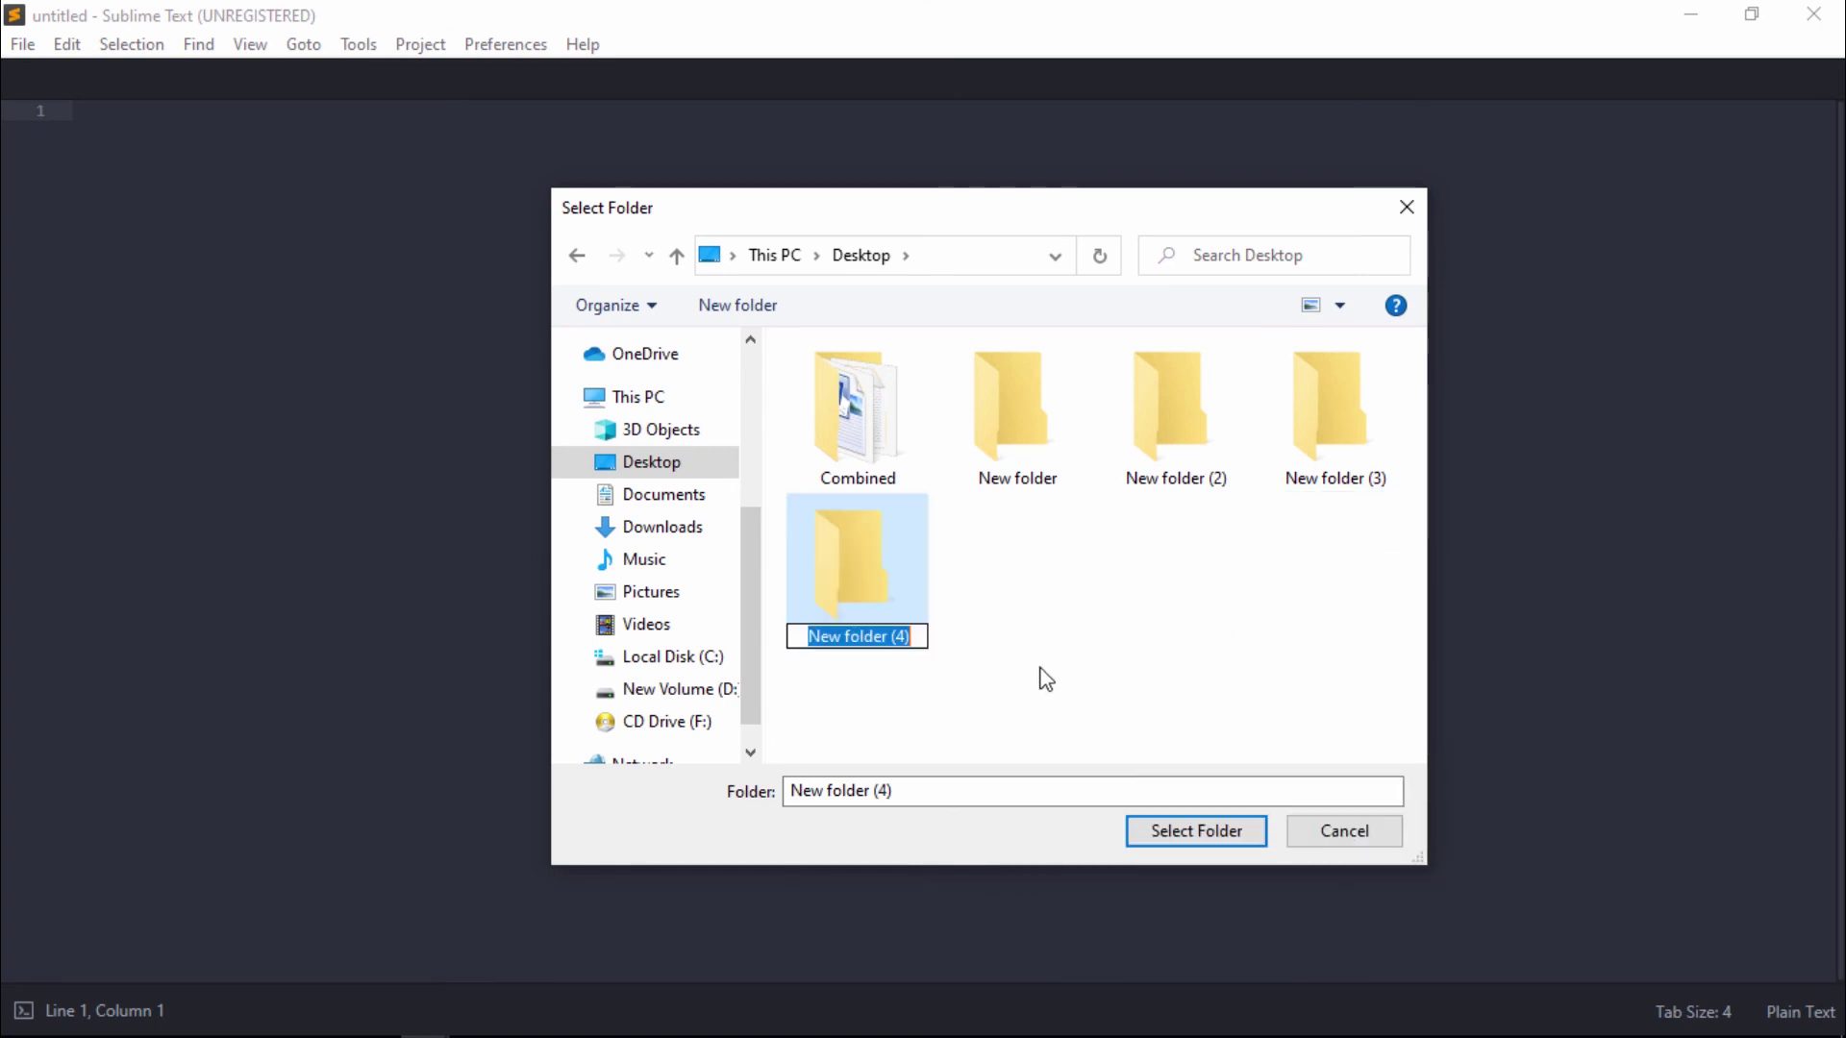
left_click(1201, 663)
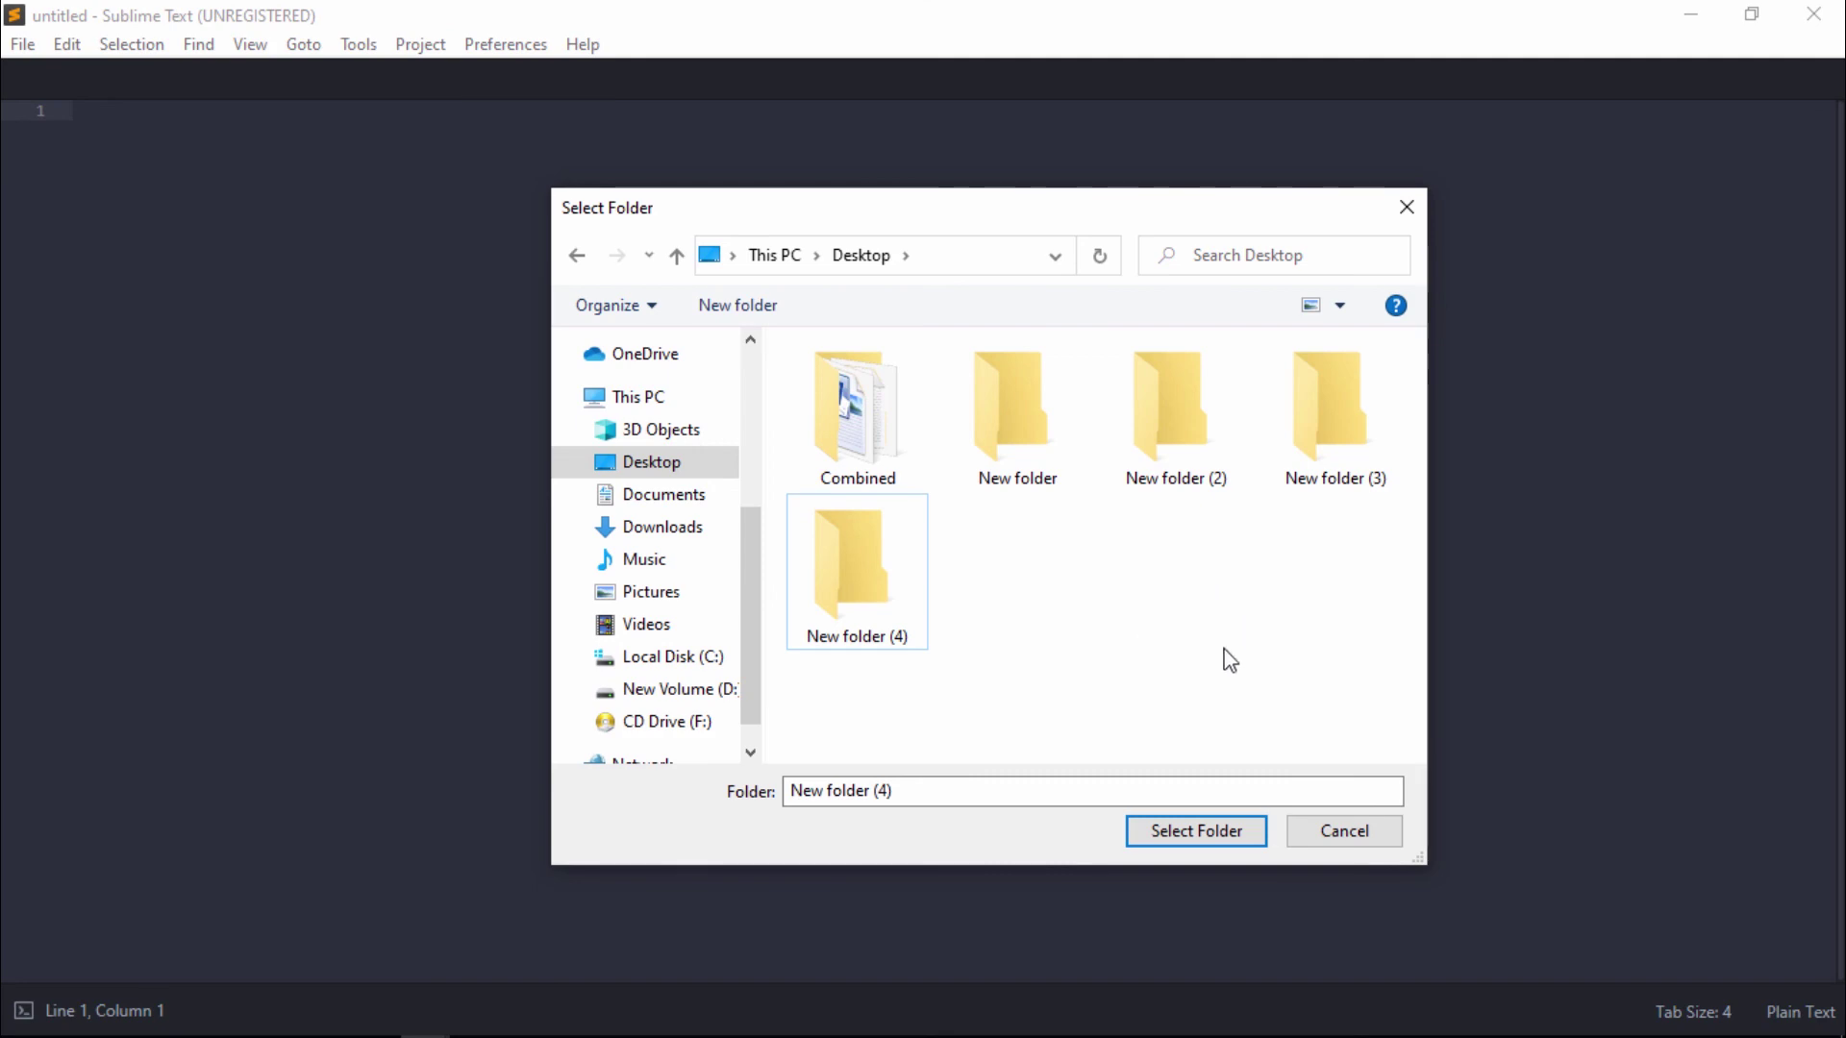